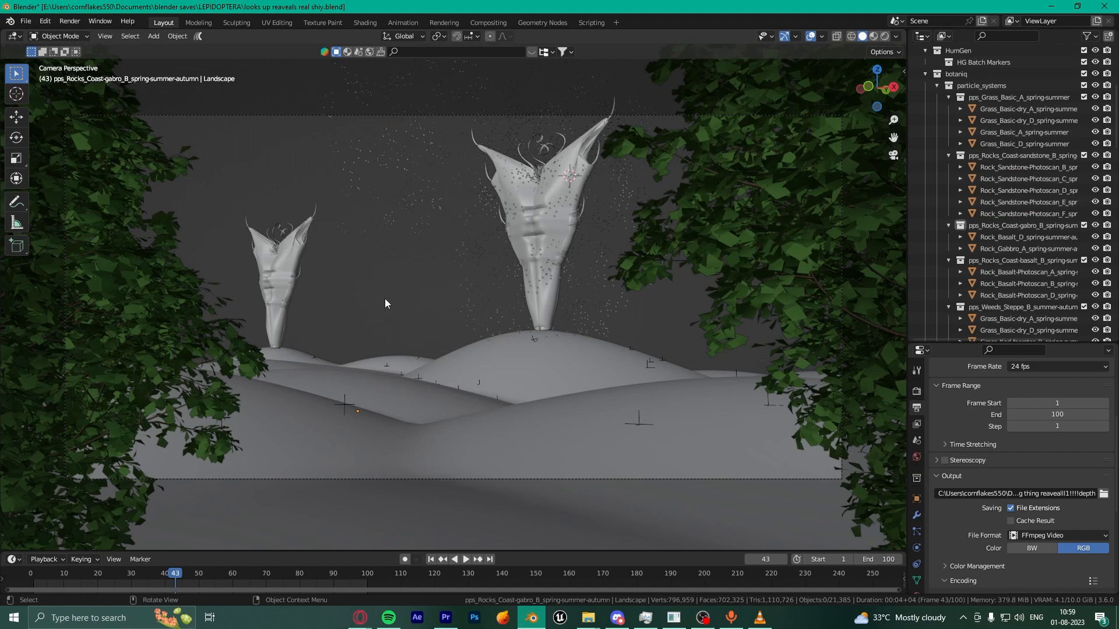
Step: Orbit over the terrain and towers, then frame the camera view with the Landscape selected
{"action": "left_click", "coordinate": [473, 329]}
{"action": "scroll", "coordinate": [473, 330], "scroll_direction": "up", "scroll_amount": 3}
{"action": "middle_click_drag", "start_coordinate": [542, 277], "coordinate": [495, 377]}
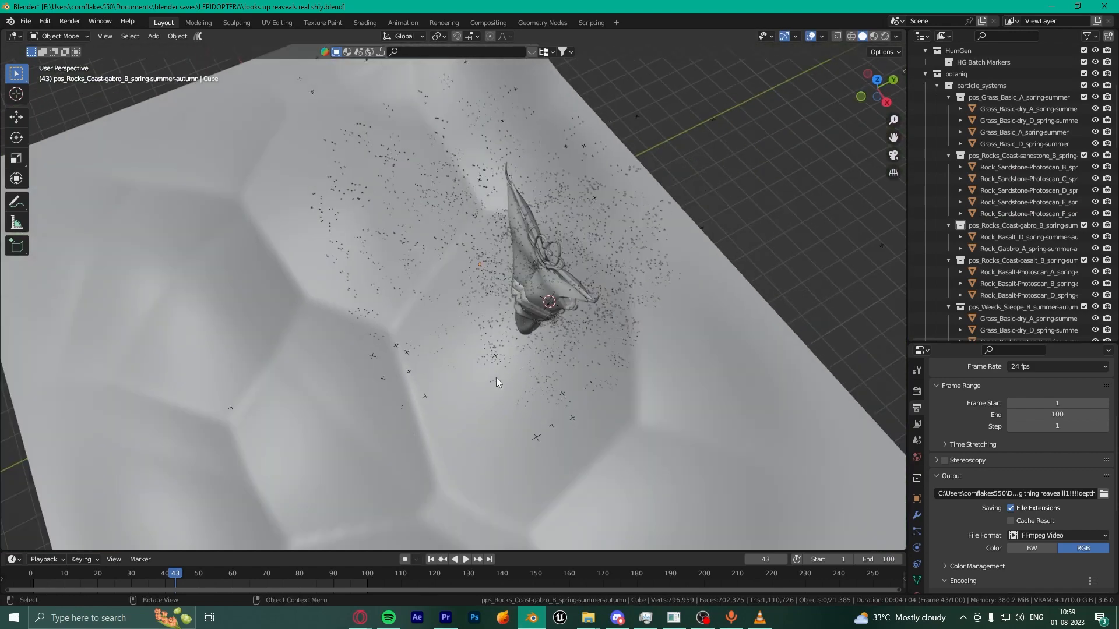
{"action": "scroll", "coordinate": [498, 377], "scroll_direction": "up", "scroll_amount": 5}
{"action": "scroll", "coordinate": [498, 376], "scroll_direction": "down", "scroll_amount": 5}
{"action": "middle_click_drag", "start_coordinate": [478, 424], "coordinate": [469, 397]}
{"action": "key", "text": "KP_0"}
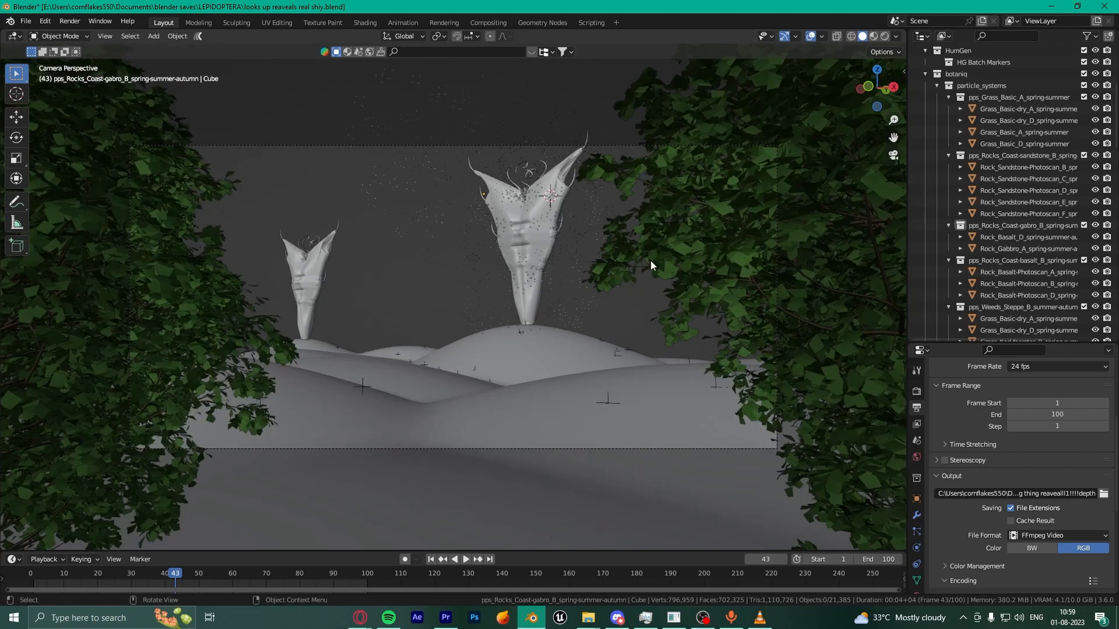
{"action": "left_click", "coordinate": [454, 415]}
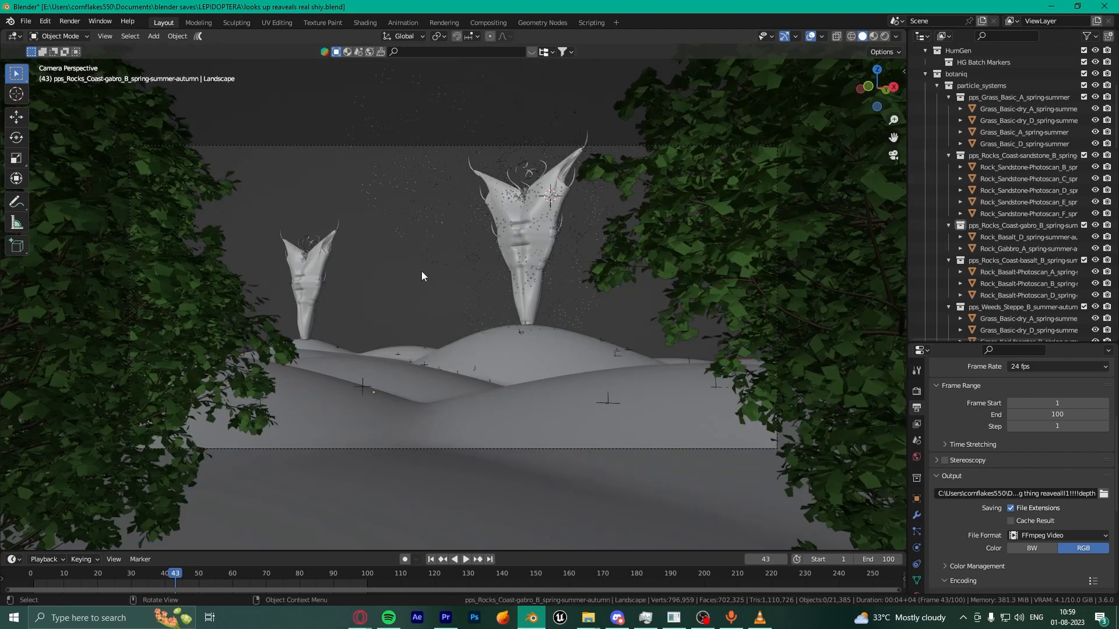
{"action": "key", "text": "Home"}
Step: Switch the viewport to Rendered shading and look over the purple landscape from the camera
{"action": "left_click", "coordinate": [884, 36]}
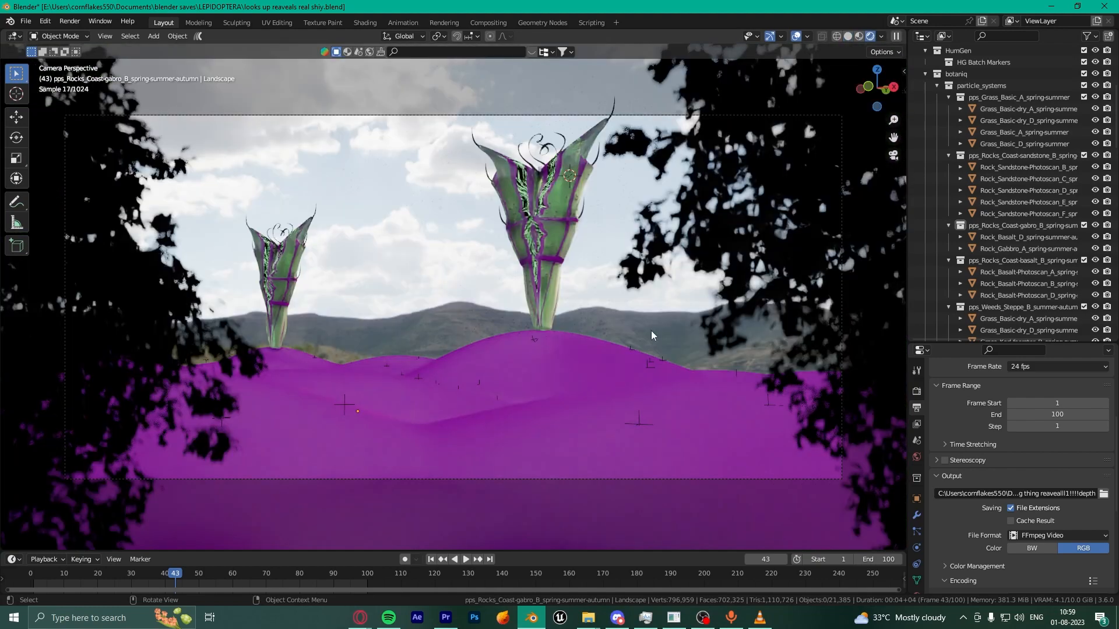
{"action": "middle_click_drag", "start_coordinate": [486, 415], "coordinate": [414, 296]}
{"action": "scroll", "coordinate": [416, 298], "scroll_direction": "up", "scroll_amount": 1}
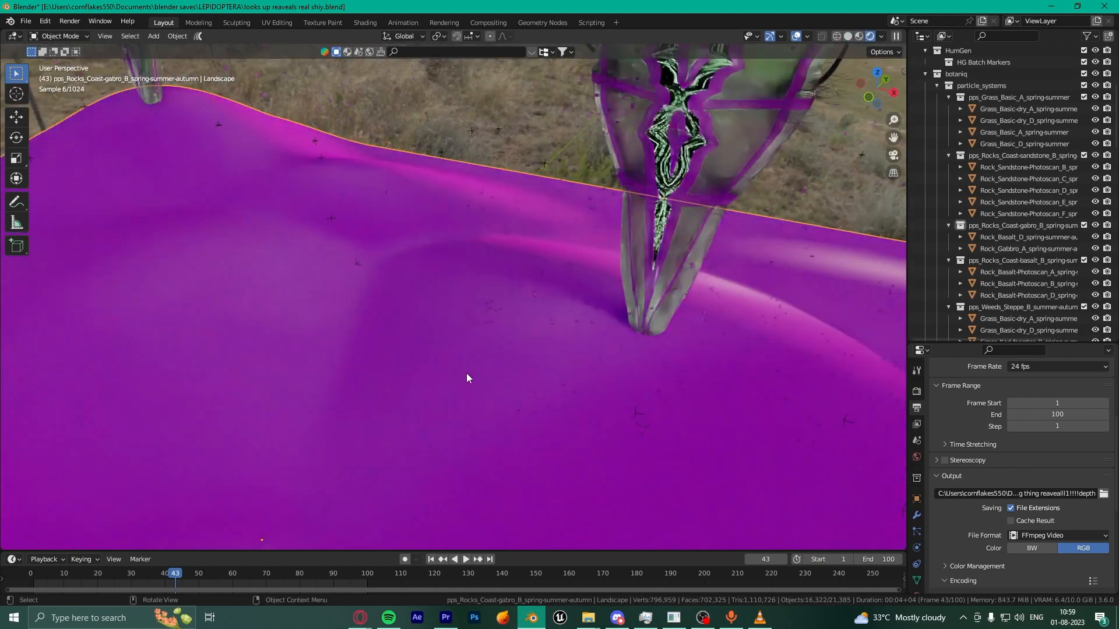
{"action": "scroll", "coordinate": [499, 450], "scroll_direction": "down", "scroll_amount": 3}
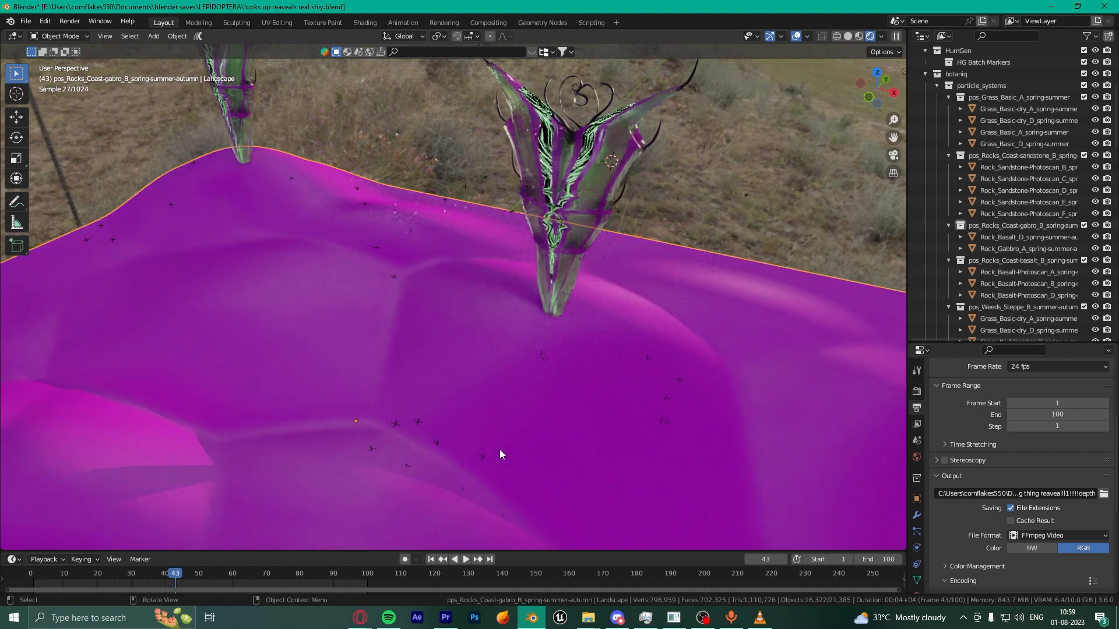
{"action": "key", "text": "KP_0"}
Step: Frame the right-hand tree and orbit around it to inspect it up close
{"action": "middle_click_drag", "start_coordinate": [453, 294], "coordinate": [642, 306]}
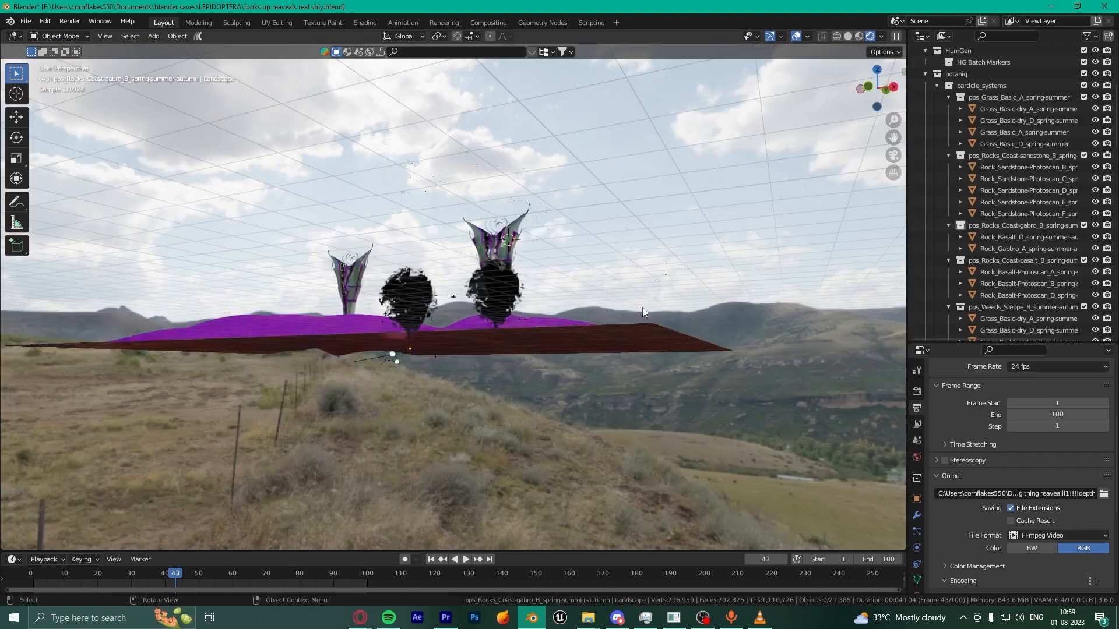
{"action": "scroll", "coordinate": [642, 307], "scroll_direction": "down", "scroll_amount": 3}
{"action": "left_click", "coordinate": [588, 268]}
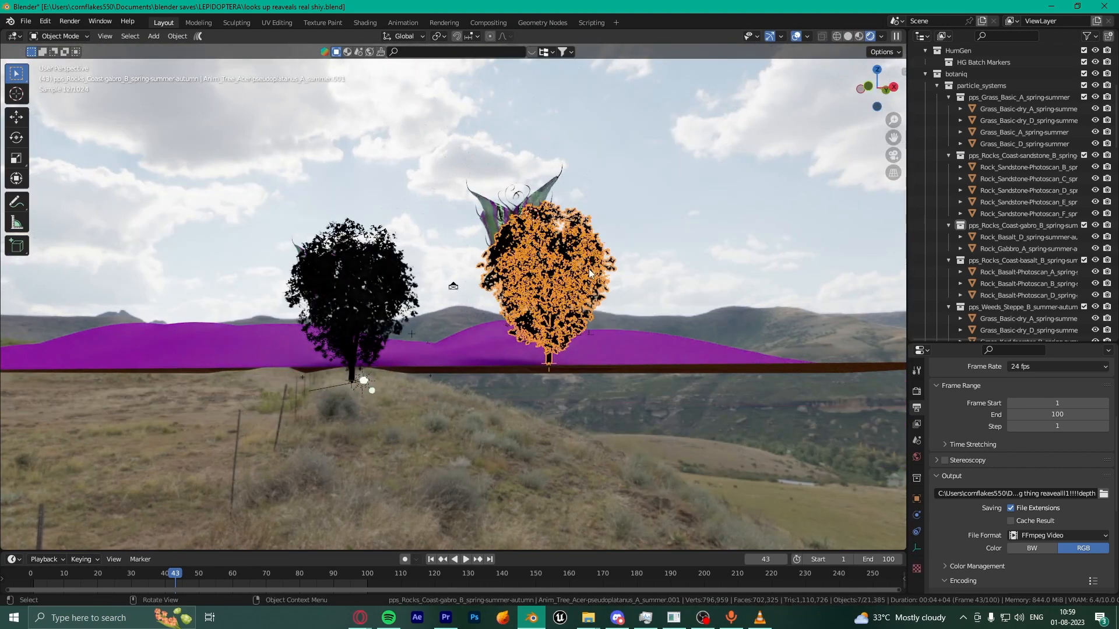
{"action": "key", "text": "KP_Decimal"}
{"action": "scroll", "coordinate": [589, 269], "scroll_direction": "up", "scroll_amount": 4}
{"action": "middle_click_drag", "start_coordinate": [589, 269], "coordinate": [90, 409]}
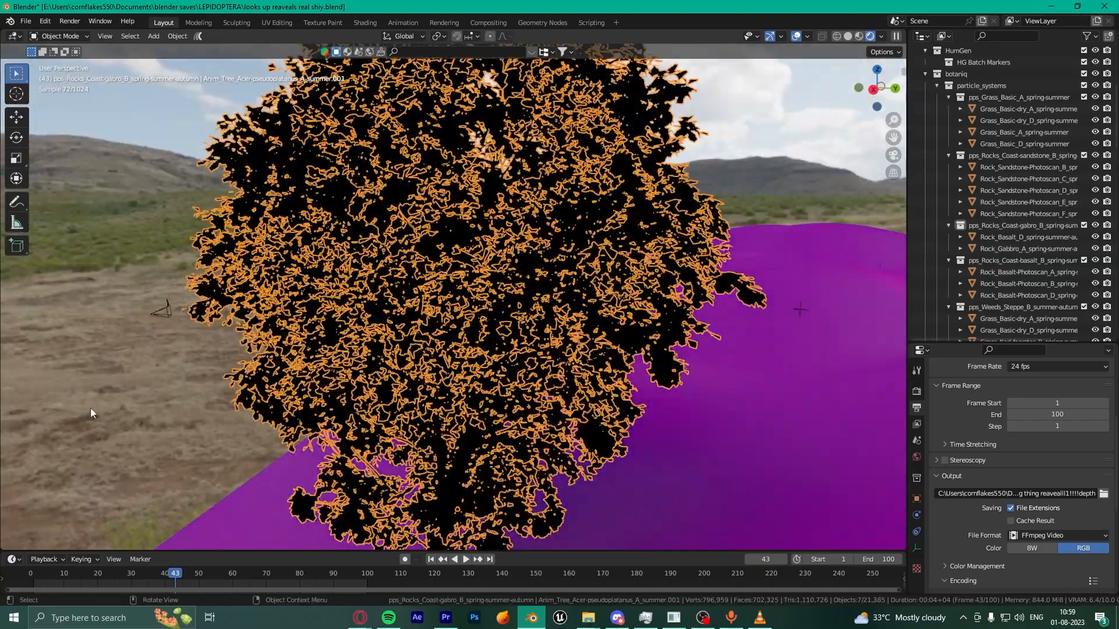
{"action": "scroll", "coordinate": [338, 338], "scroll_direction": "down", "scroll_amount": 5}
{"action": "middle_click_drag", "start_coordinate": [338, 338], "coordinate": [515, 407]}
{"action": "scroll", "coordinate": [519, 335], "scroll_direction": "up", "scroll_amount": 4}
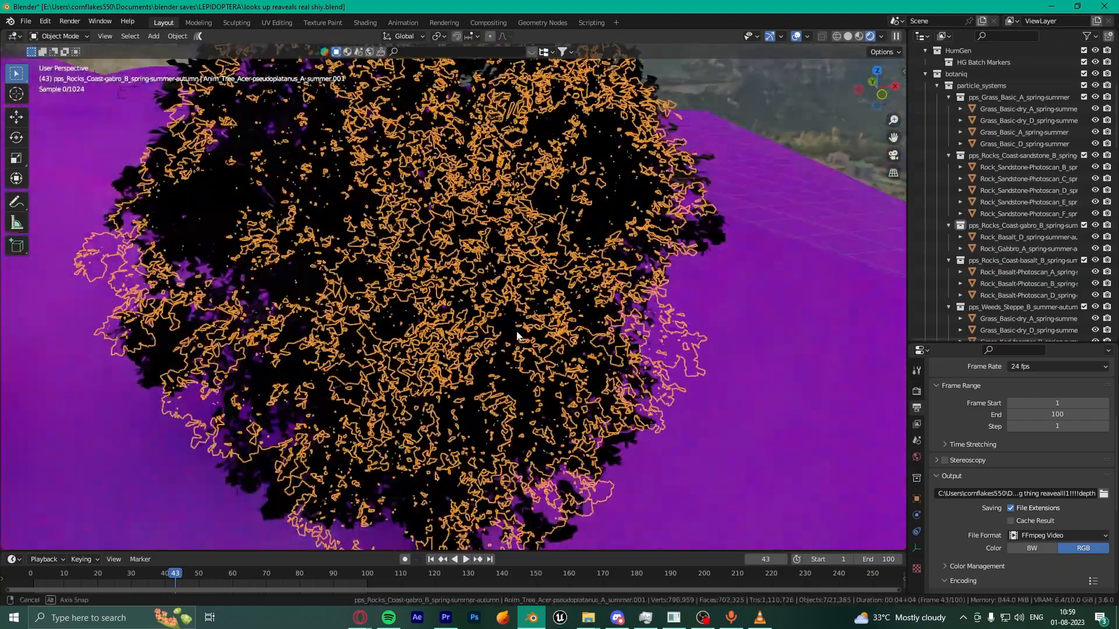
{"action": "middle_click_drag", "start_coordinate": [518, 335], "coordinate": [739, 199]}
{"action": "left_click", "coordinate": [738, 195]}
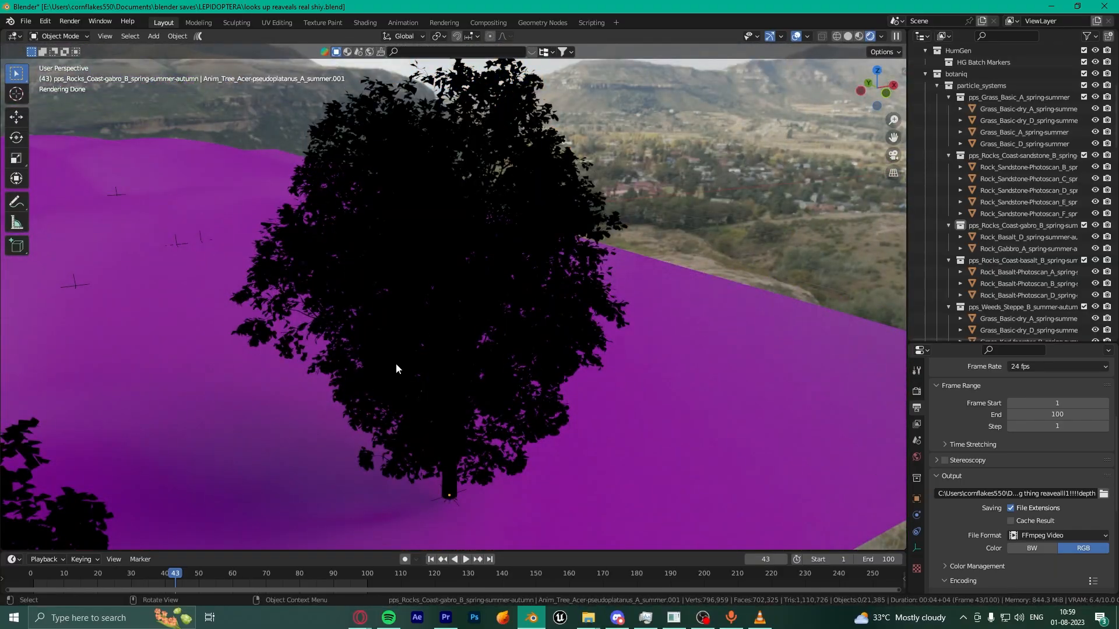
Step: Orbit once more around the tree and return to the camera view
{"action": "scroll", "coordinate": [484, 414], "scroll_direction": "up", "scroll_amount": 4}
{"action": "middle_click_drag", "start_coordinate": [484, 413], "coordinate": [488, 365]}
{"action": "scroll", "coordinate": [489, 365], "scroll_direction": "down", "scroll_amount": 8}
{"action": "key", "text": "KP_0"}
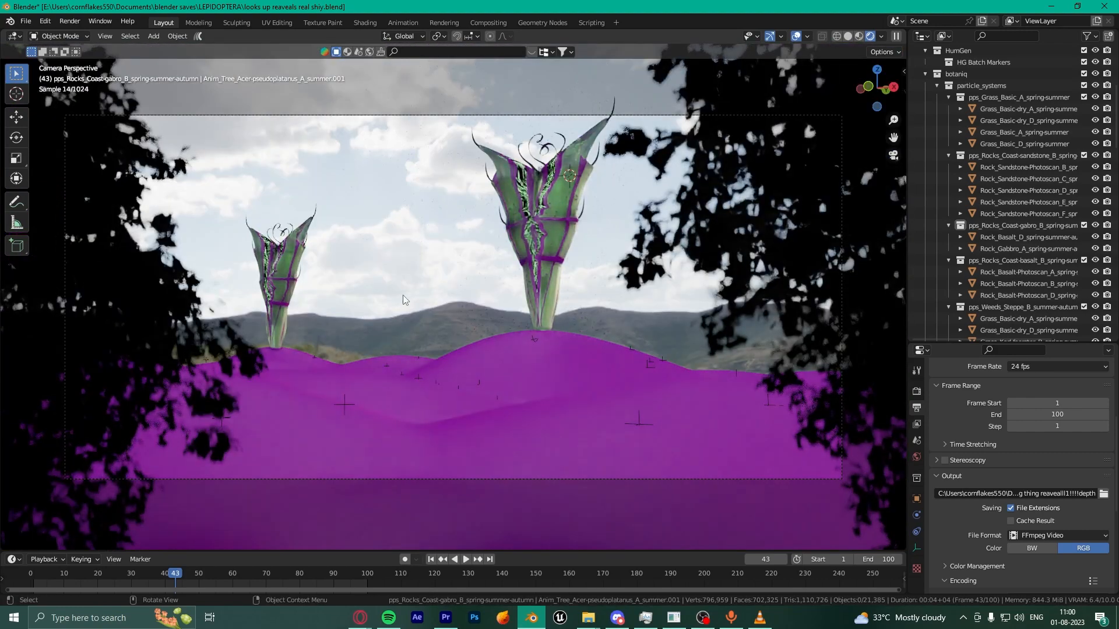
Step: Bring up the finished Sky Towers video in VLC media player
{"action": "left_click", "coordinate": [759, 618]}
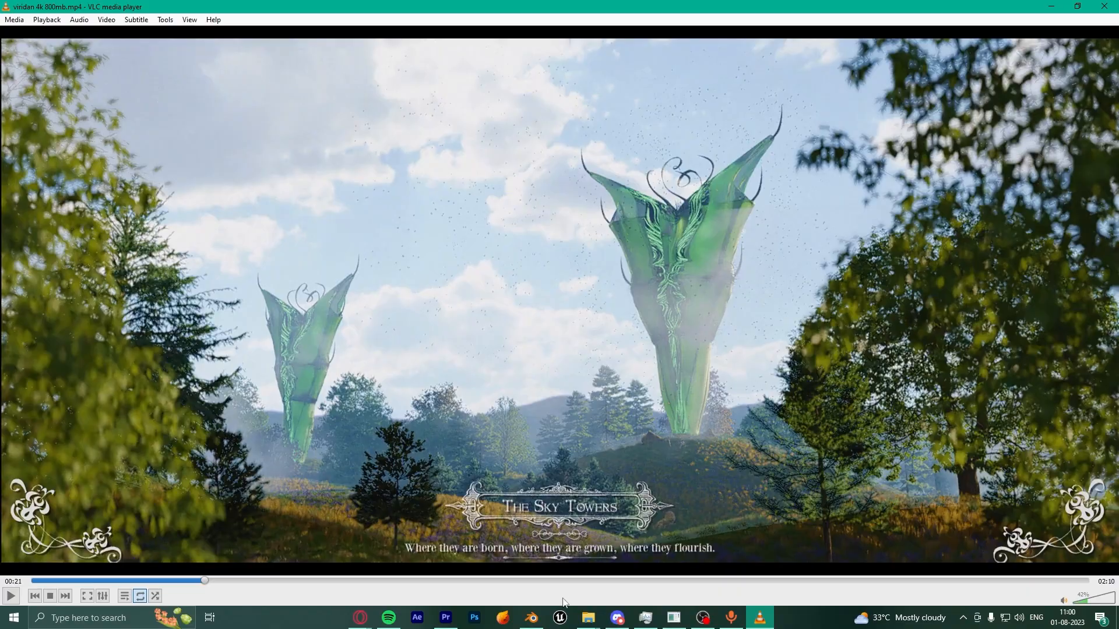
{"action": "left_click", "coordinate": [524, 620]}
{"action": "left_click", "coordinate": [759, 618]}
Step: Back in Blender, frame the large tower and switch to Solid shading
{"action": "left_click", "coordinate": [531, 617]}
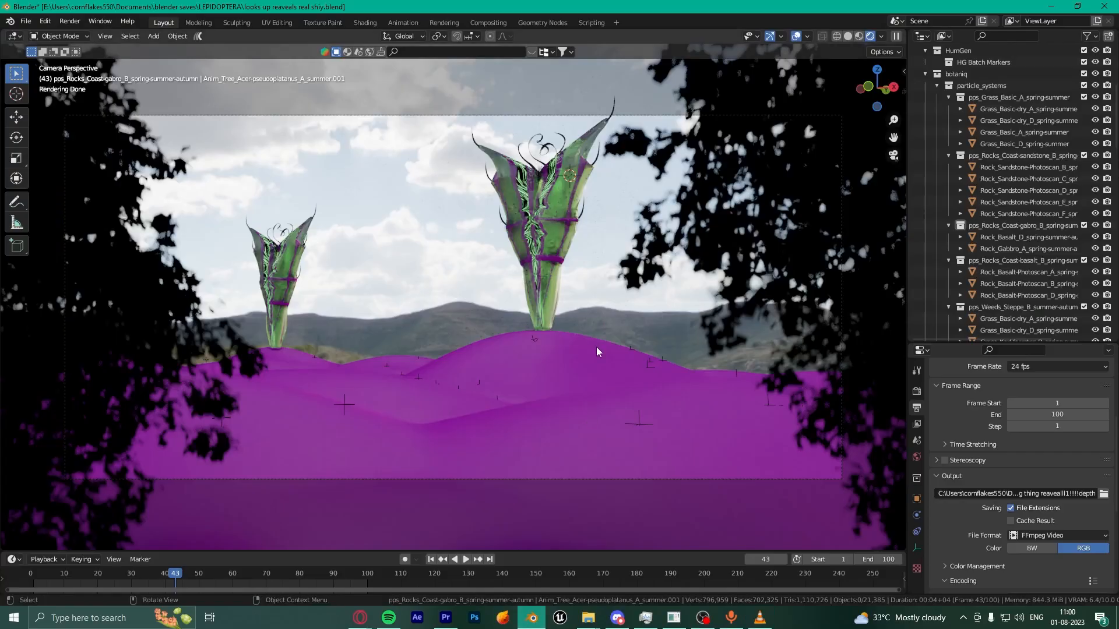
{"action": "left_click", "coordinate": [564, 197]}
{"action": "key", "text": "KP_Decimal"}
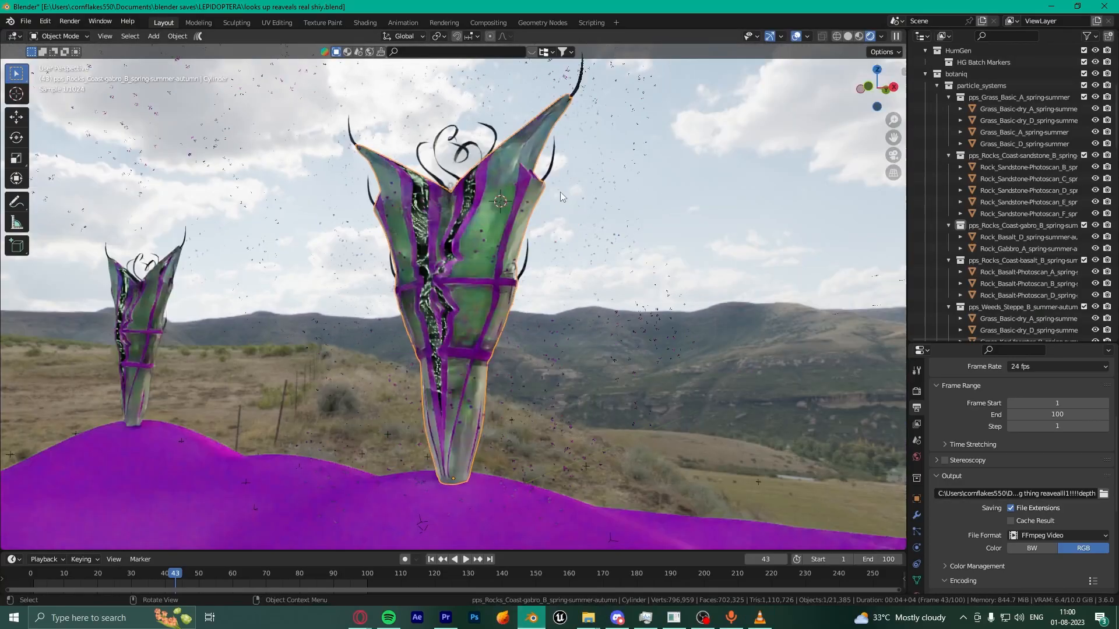
{"action": "left_click", "coordinate": [847, 36]}
Step: Inspect the tower's mesh in Edit Mode, then open the viridian project folder
{"action": "key", "text": "Tab"}
{"action": "mouse_move", "coordinate": [568, 273]}
{"action": "middle_mouse_down"}
{"action": "mouse_move", "coordinate": [463, 315]}
{"action": "mouse_move", "coordinate": [543, 315]}
{"action": "middle_mouse_up"}
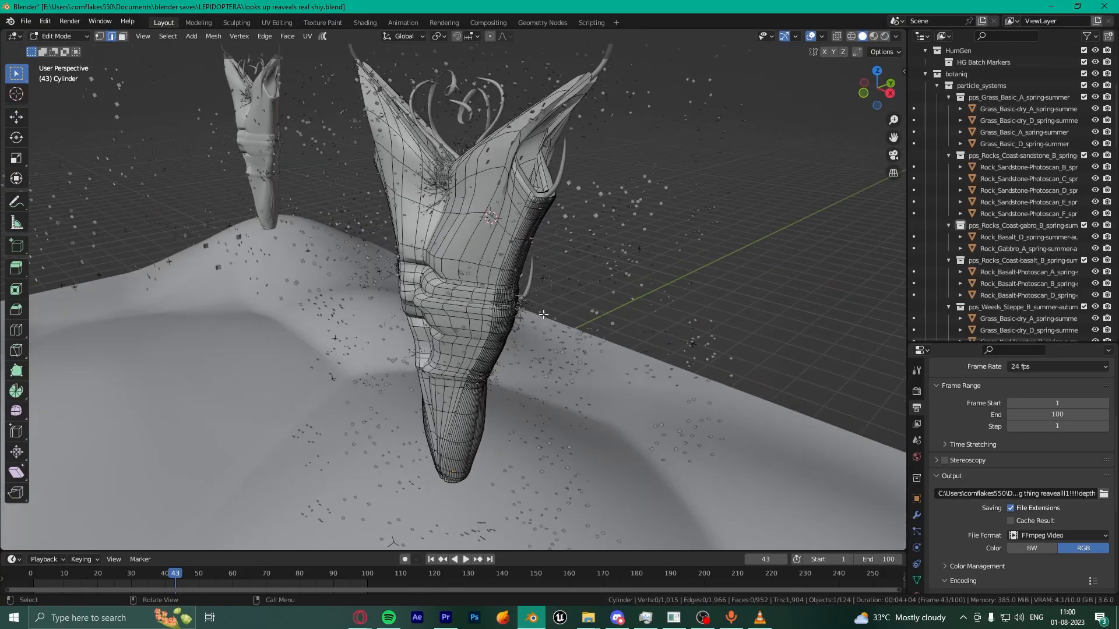
{"action": "middle_click_drag", "start_coordinate": [440, 327], "coordinate": [539, 344]}
{"action": "scroll", "coordinate": [539, 344], "scroll_direction": "up", "scroll_amount": 3}
{"action": "key", "text": "Tab"}
{"action": "left_click", "coordinate": [593, 617]}
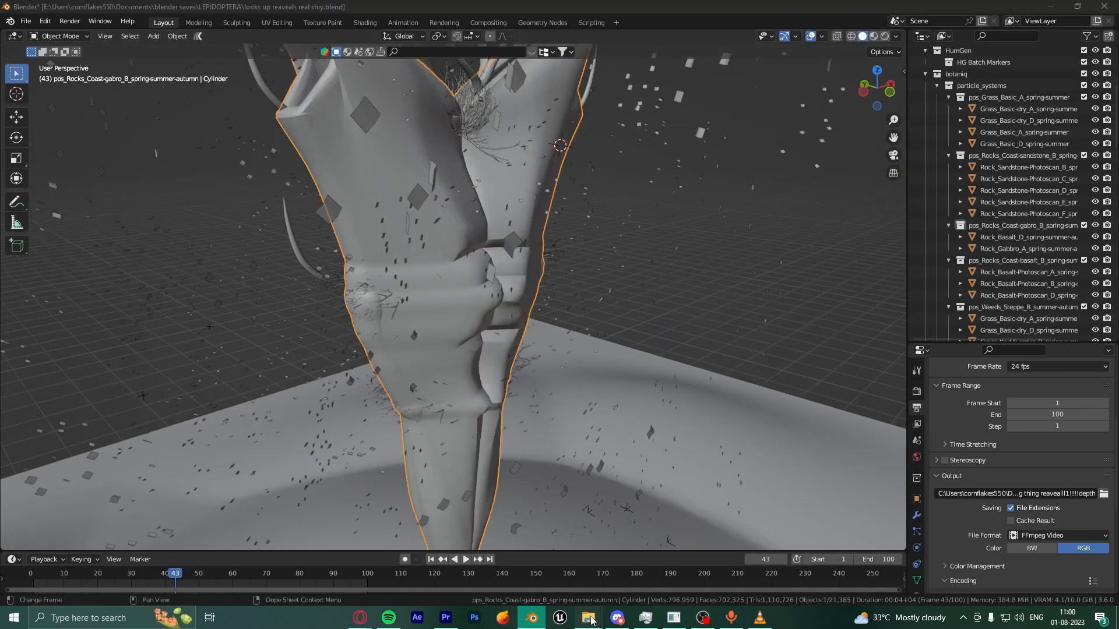
{"action": "left_click", "coordinate": [656, 553]}
{"action": "left_click", "coordinate": [617, 616]}
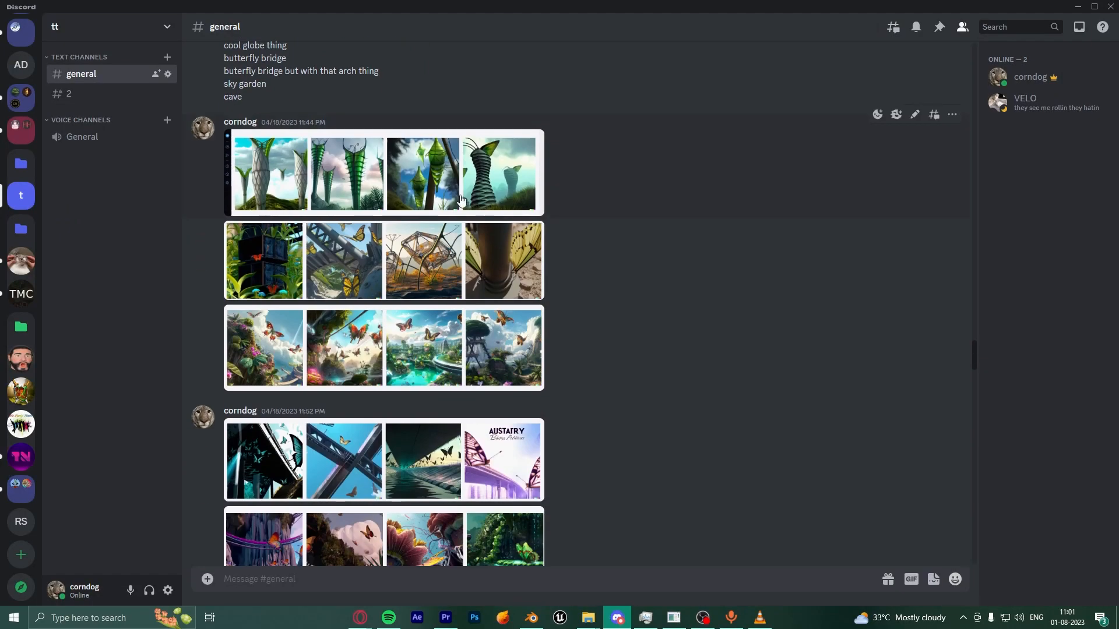
{"action": "left_click", "coordinate": [411, 337]}
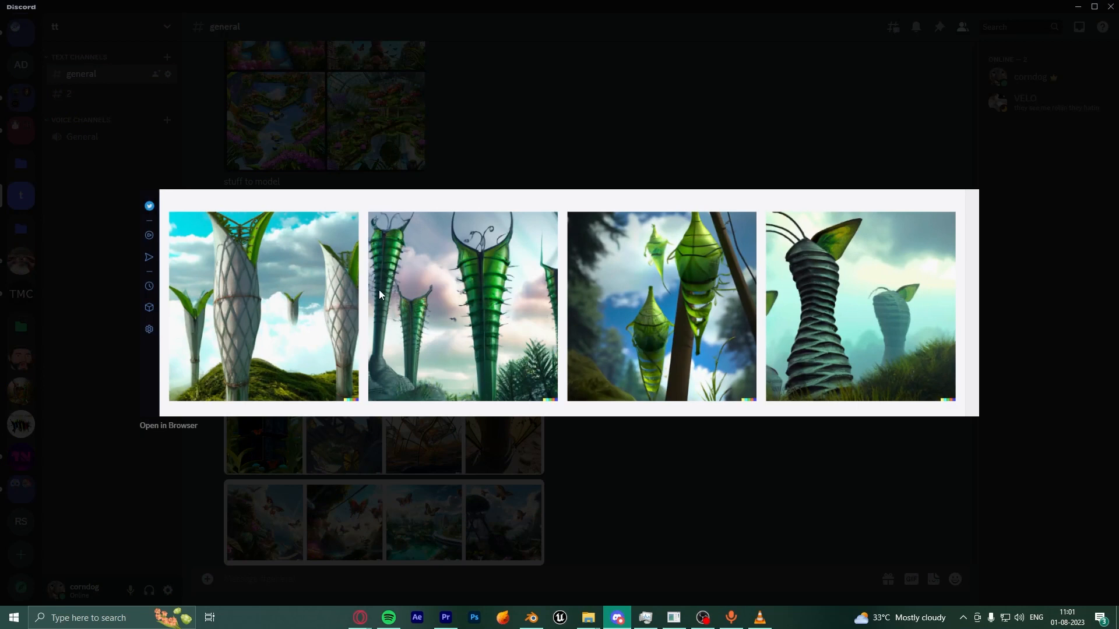
{"action": "left_click", "coordinate": [532, 616]}
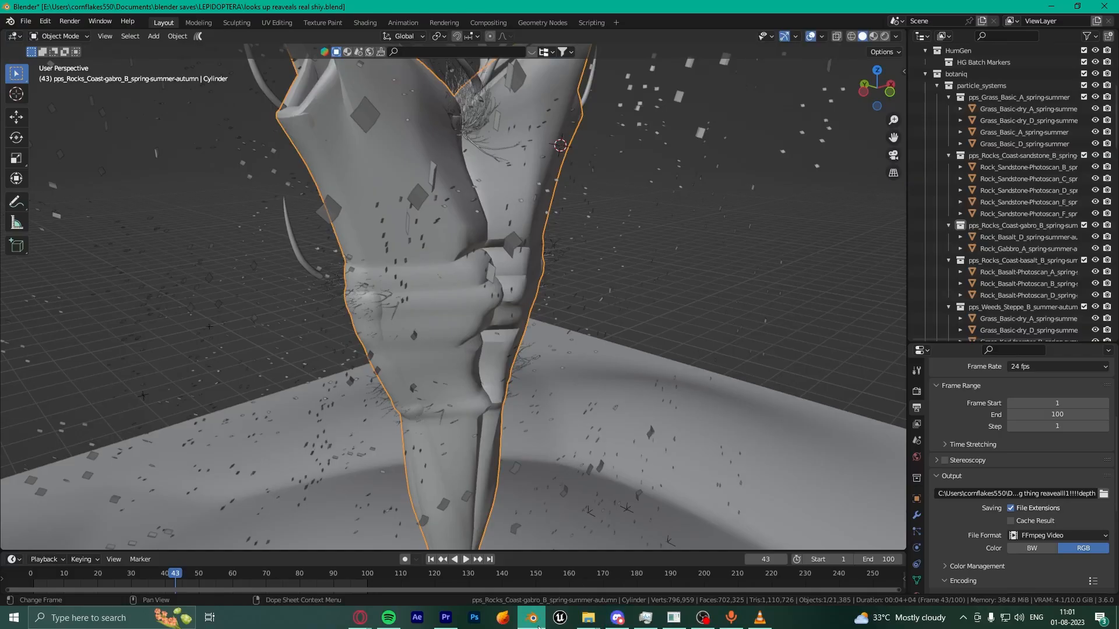
{"action": "scroll", "coordinate": [564, 390], "scroll_direction": "down", "scroll_amount": 5}
{"action": "scroll", "coordinate": [565, 388], "scroll_direction": "up", "scroll_amount": 4}
{"action": "middle_click_drag", "start_coordinate": [564, 388], "coordinate": [641, 383]}
{"action": "scroll", "coordinate": [702, 387], "scroll_direction": "down", "scroll_amount": 4}
{"action": "scroll", "coordinate": [641, 388], "scroll_direction": "up", "scroll_amount": 3}
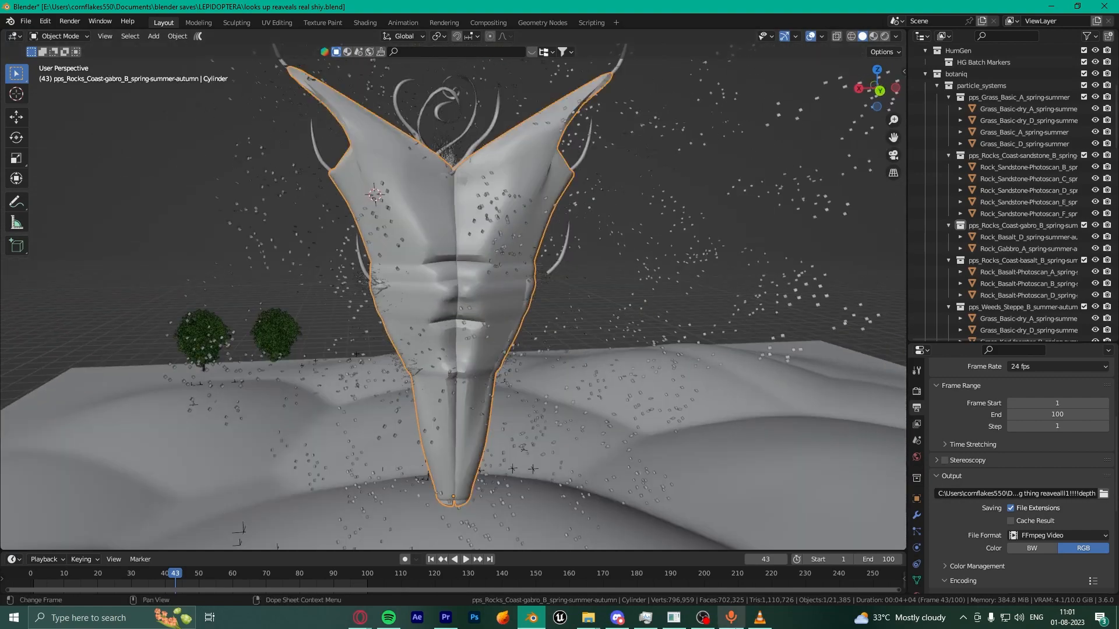
{"action": "left_click", "coordinate": [588, 617]}
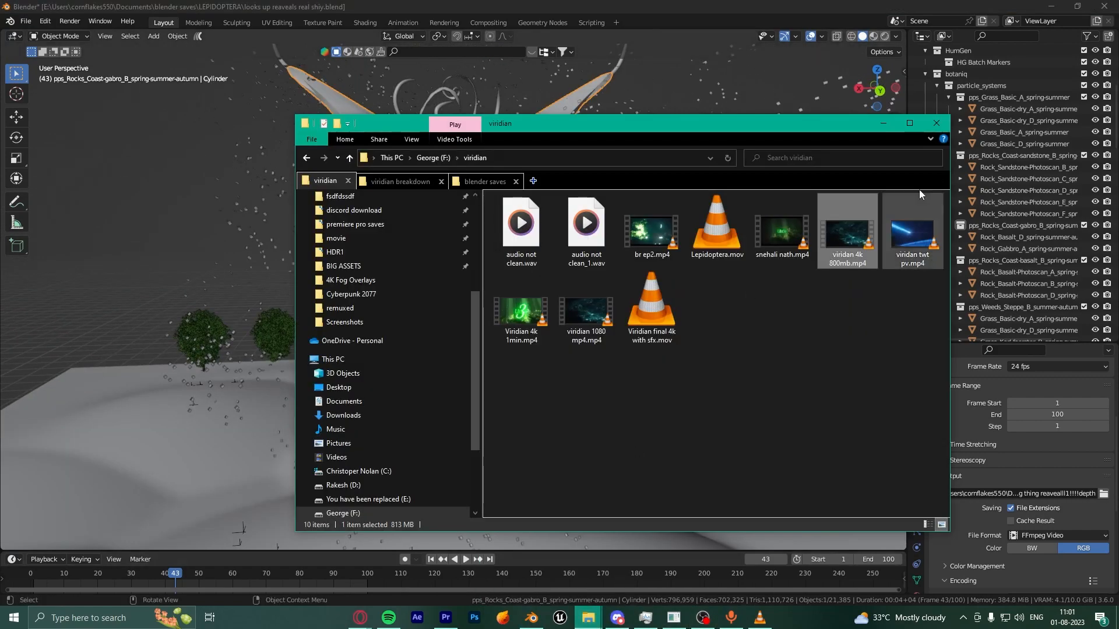
{"action": "left_click", "coordinate": [882, 123]}
{"action": "left_click", "coordinate": [609, 627]}
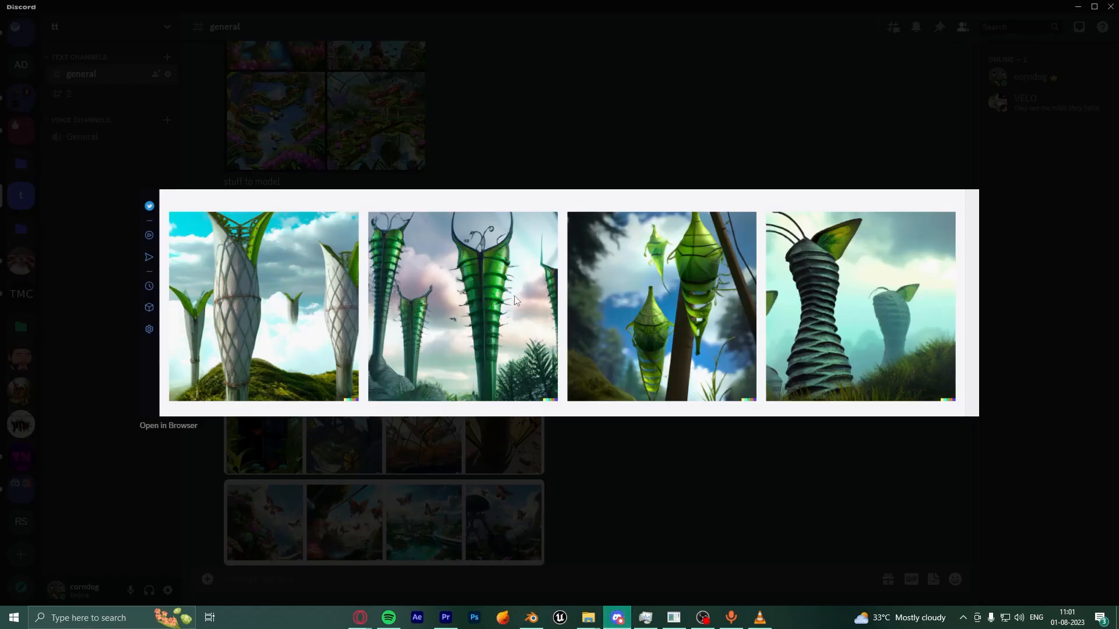
{"action": "left_click", "coordinate": [531, 618]}
{"action": "scroll", "coordinate": [496, 282], "scroll_direction": "up", "scroll_amount": 4}
{"action": "middle_click_drag", "start_coordinate": [495, 282], "coordinate": [507, 349]}
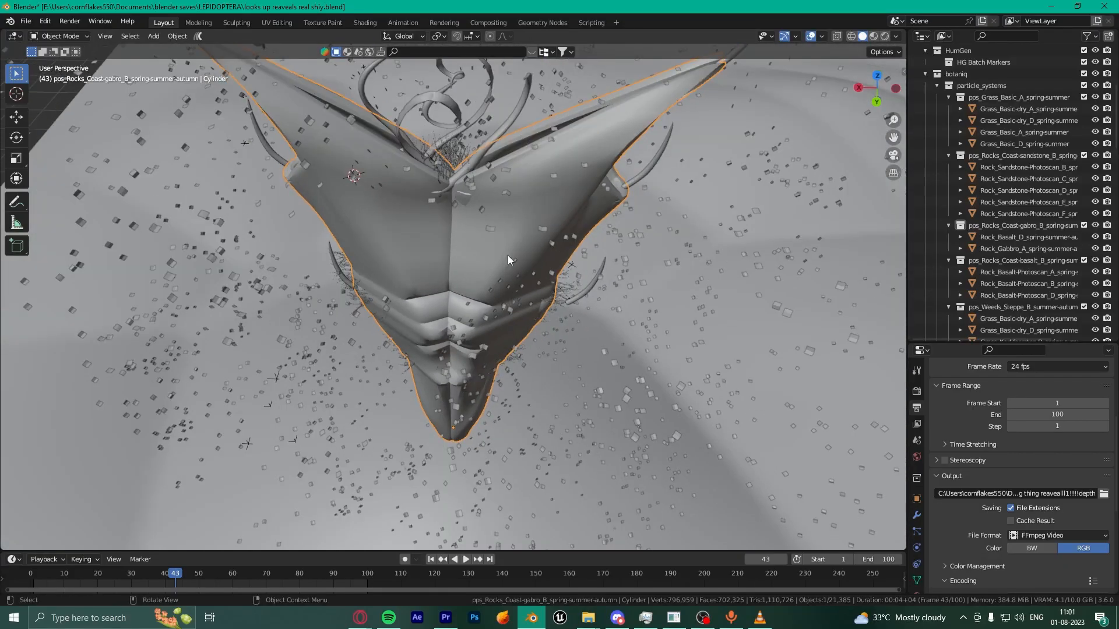
Step: Select the scattered Cube and NurbsCurve.007, then orbit around the tower
{"action": "left_click", "coordinate": [483, 160]}
{"action": "left_click", "coordinate": [478, 157]}
{"action": "middle_click_drag", "start_coordinate": [376, 323], "coordinate": [499, 350]}
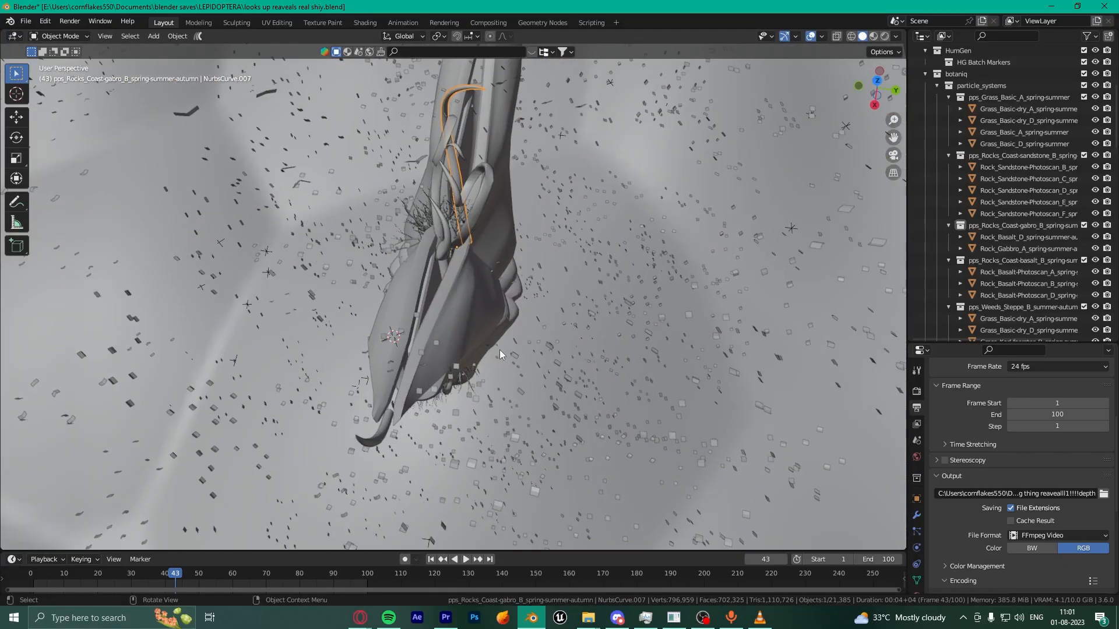
{"action": "scroll", "coordinate": [441, 321], "scroll_direction": "up", "scroll_amount": 5}
{"action": "middle_click_drag", "start_coordinate": [442, 320], "coordinate": [543, 317]}
{"action": "scroll", "coordinate": [544, 316], "scroll_direction": "down", "scroll_amount": 8}
{"action": "middle_click_drag", "start_coordinate": [399, 386], "coordinate": [488, 284]}
{"action": "scroll", "coordinate": [488, 285], "scroll_direction": "up", "scroll_amount": 3}
{"action": "middle_click_drag", "start_coordinate": [368, 271], "coordinate": [484, 303]}
{"action": "scroll", "coordinate": [484, 303], "scroll_direction": "down", "scroll_amount": 4}
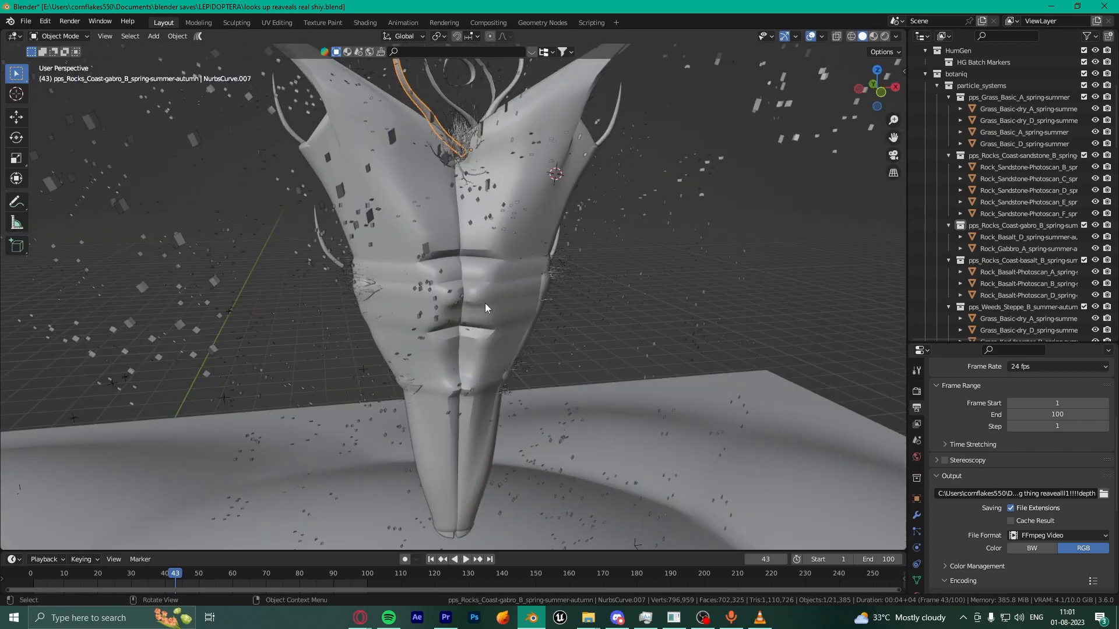
Step: Inspect the tower's Cylinder mesh in Edit Mode
{"action": "left_click", "coordinate": [485, 303]}
{"action": "scroll", "coordinate": [564, 328], "scroll_direction": "up", "scroll_amount": 4}
{"action": "scroll", "coordinate": [564, 327], "scroll_direction": "down", "scroll_amount": 5}
{"action": "key", "text": "Tab"}
{"action": "middle_click_drag", "start_coordinate": [564, 328], "coordinate": [592, 331]}
{"action": "scroll", "coordinate": [592, 331], "scroll_direction": "up", "scroll_amount": 3}
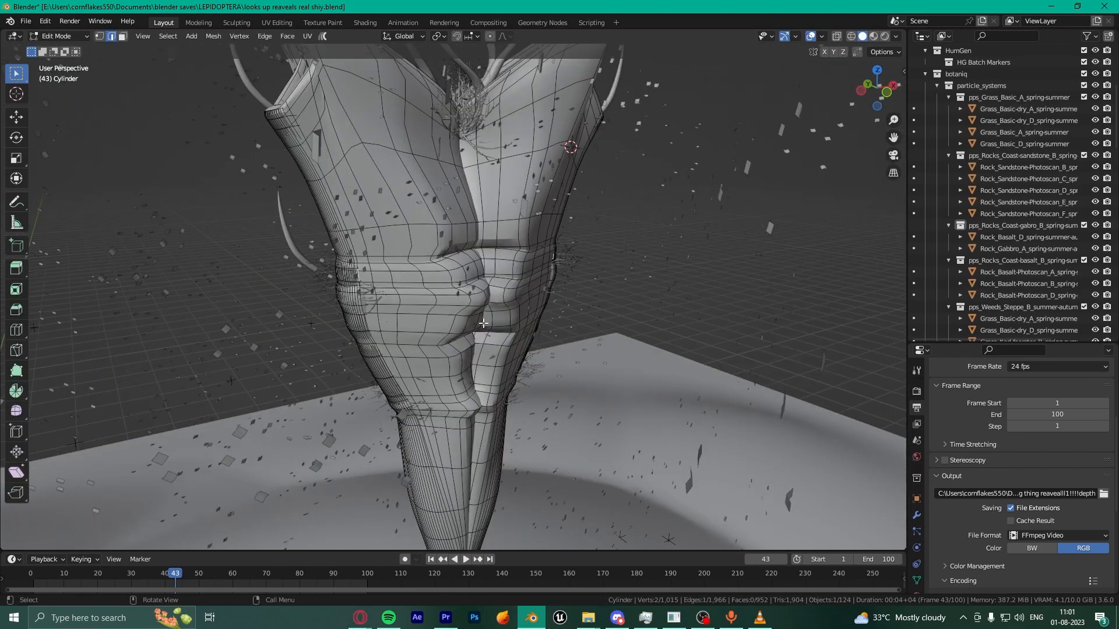
{"action": "key", "text": "Tab"}
Step: Hide the Mirror and Mirror.001 modifiers in the viewport to view the halved tower, then restore Mirror.001
{"action": "left_click", "coordinate": [916, 515]}
{"action": "middle_click_drag", "start_coordinate": [834, 408], "coordinate": [869, 384]}
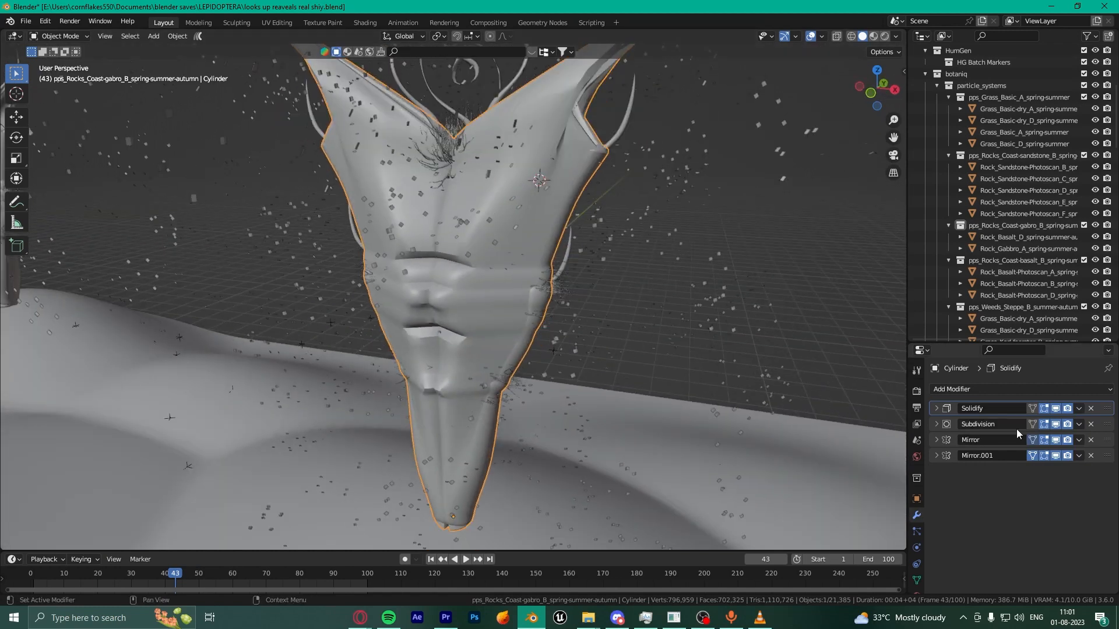
{"action": "left_click", "coordinate": [1055, 441]}
{"action": "left_click", "coordinate": [1055, 456]}
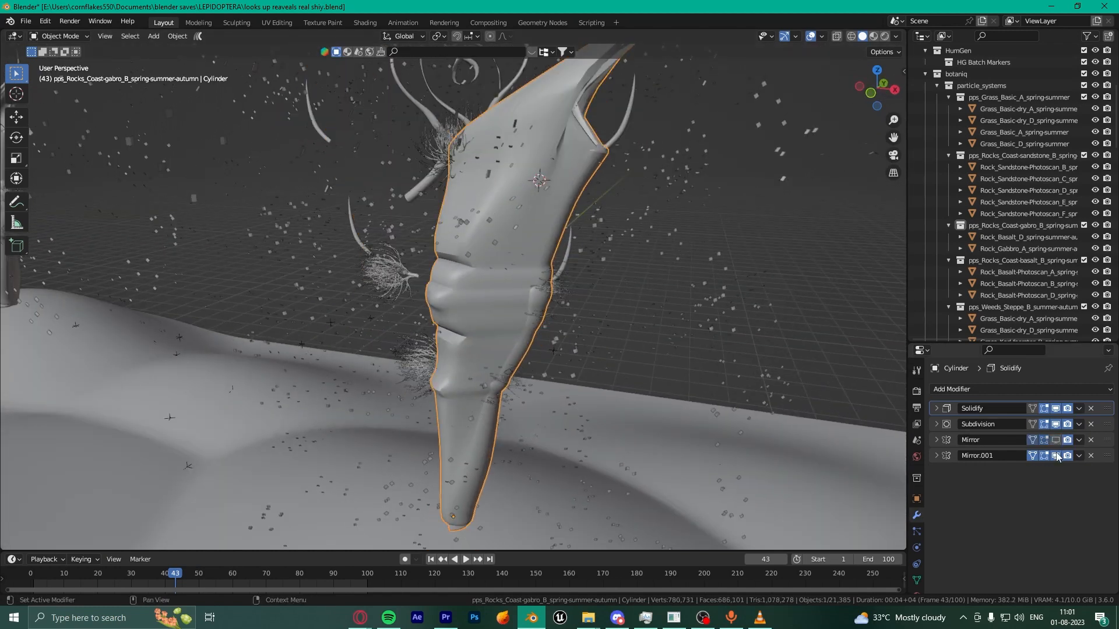
{"action": "middle_click_drag", "start_coordinate": [688, 297], "coordinate": [600, 323]}
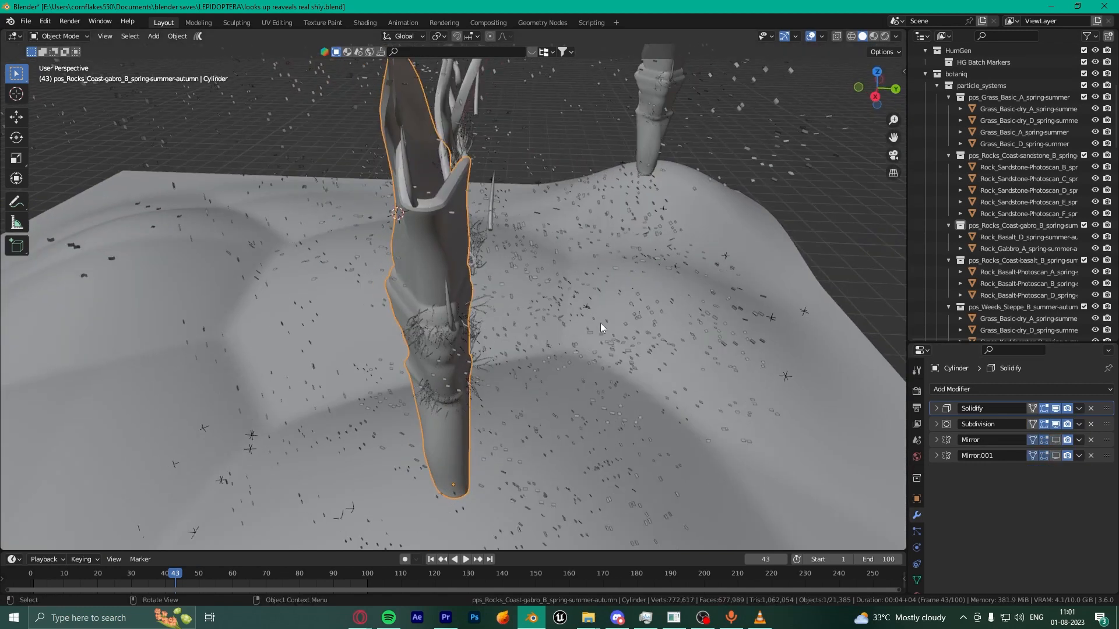
{"action": "left_click", "coordinate": [1055, 455]}
{"action": "middle_click_drag", "start_coordinate": [499, 221], "coordinate": [483, 344]}
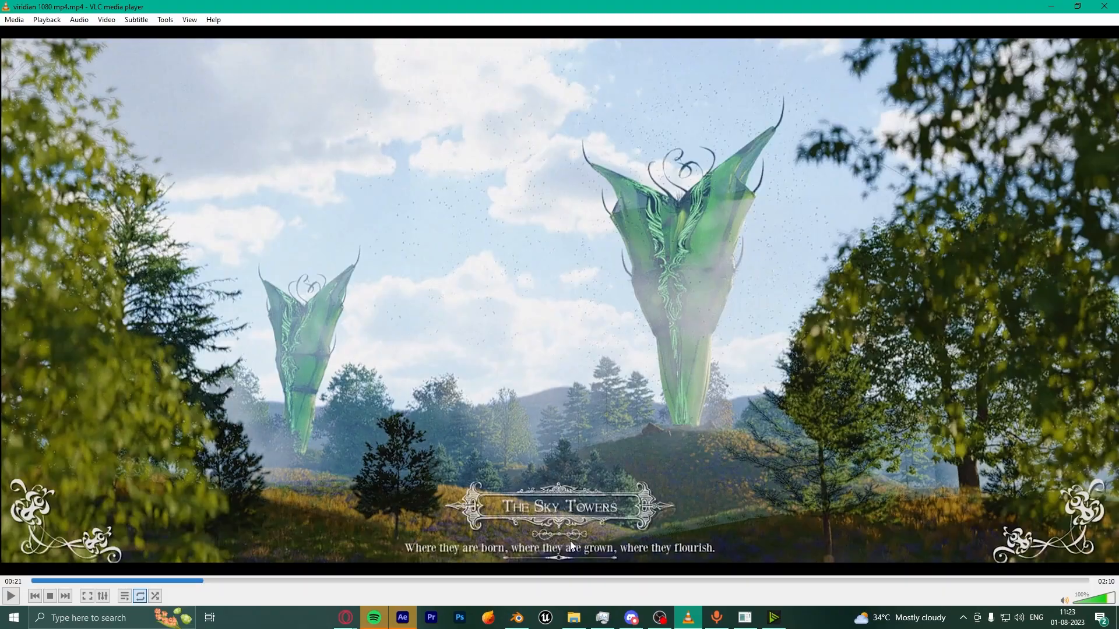
{"action": "left_click", "coordinate": [517, 617]}
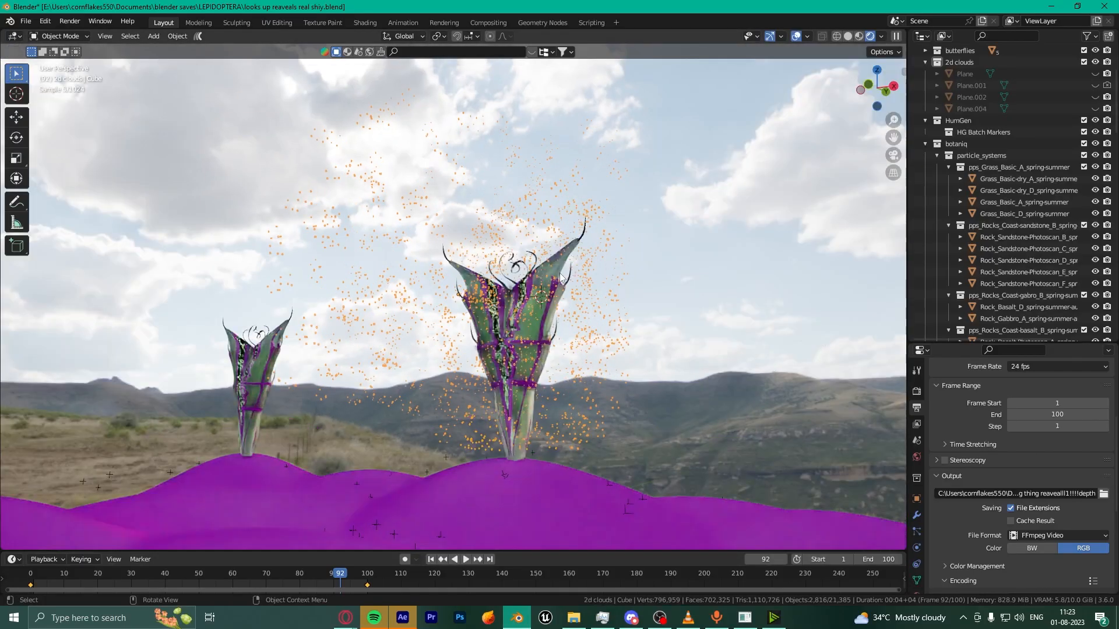
Step: Frame the larger tower and open the Shading workspace in camera view
{"action": "left_click", "coordinate": [560, 274]}
{"action": "key", "text": "KP_Decimal"}
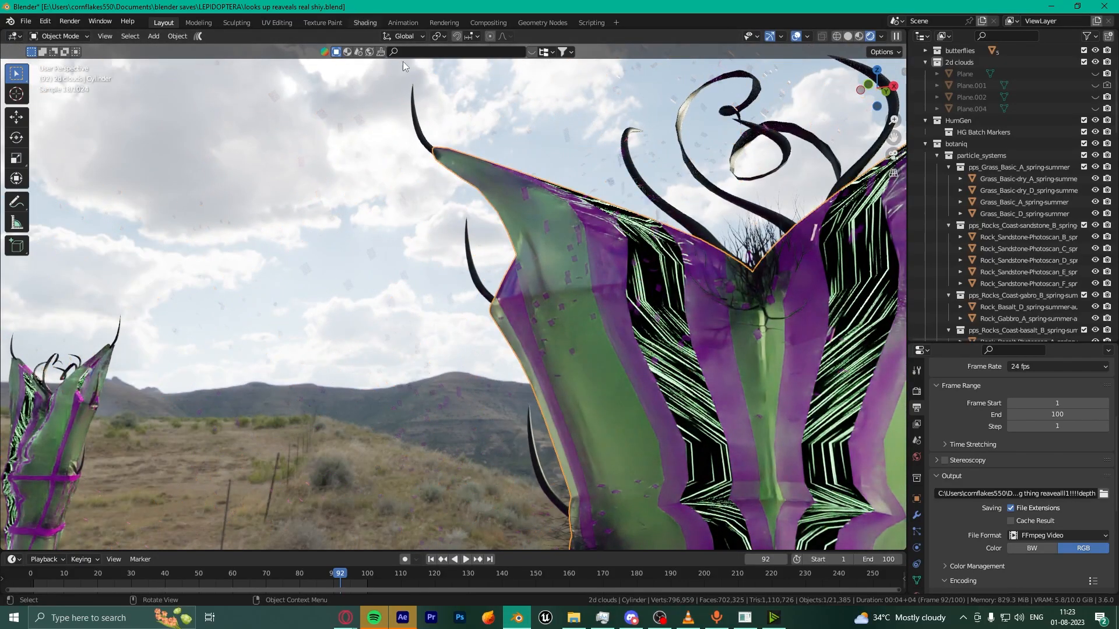
{"action": "left_click", "coordinate": [365, 23]}
{"action": "left_click", "coordinate": [828, 36]}
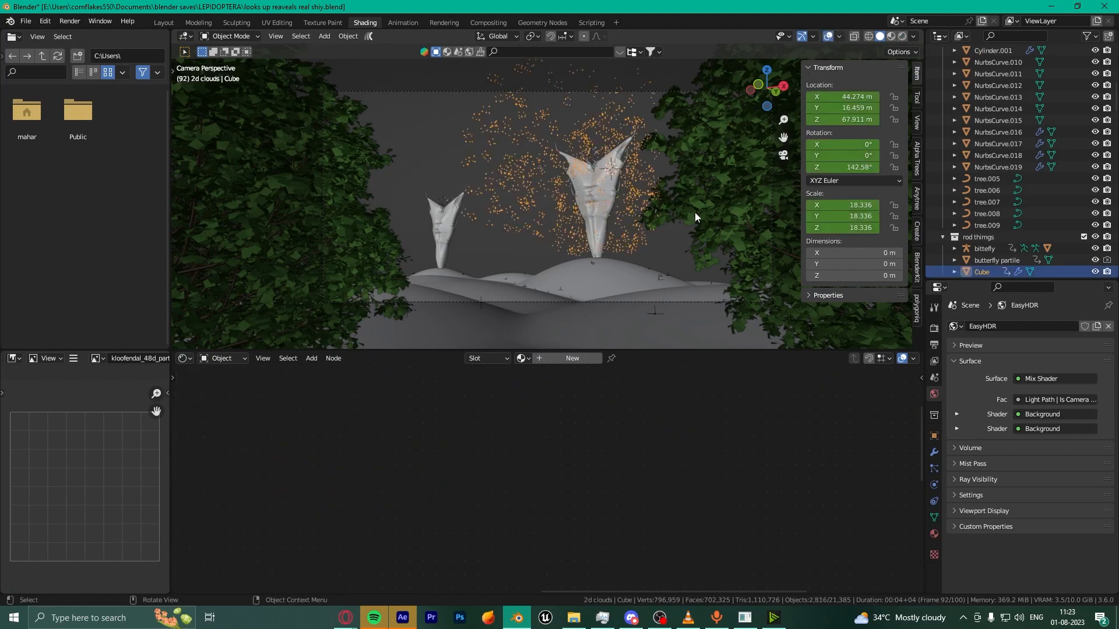
{"action": "scroll", "coordinate": [695, 212], "scroll_direction": "up", "scroll_amount": 3}
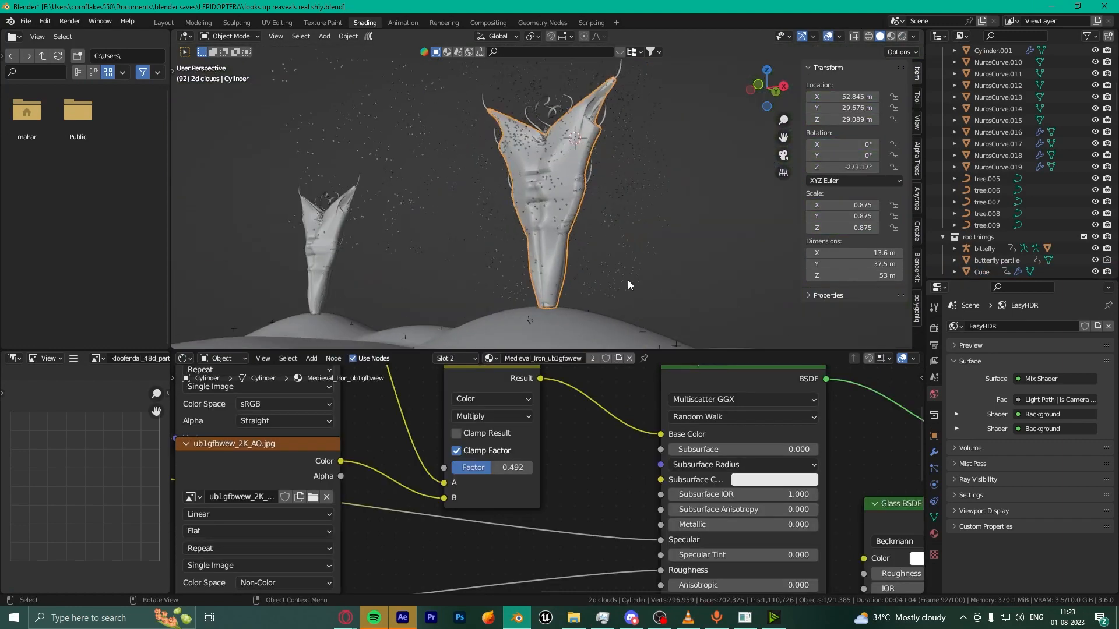
{"action": "scroll", "coordinate": [542, 478], "scroll_direction": "down", "scroll_amount": 4}
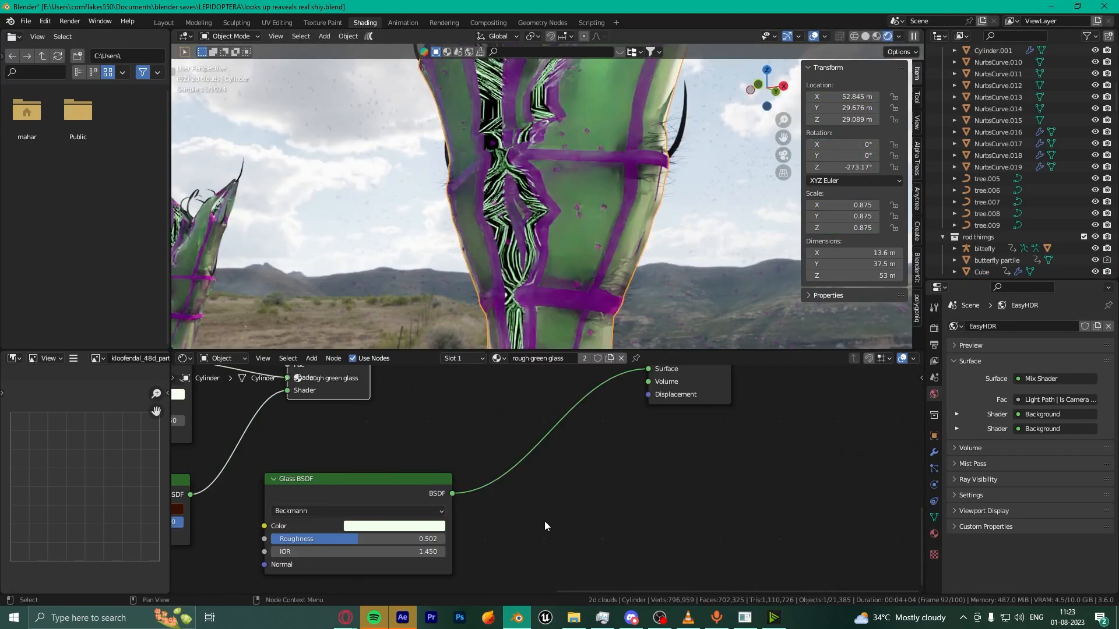
Step: Move the Material Output node beside the Glass BSDF node
{"action": "left_click", "coordinate": [378, 506]}
{"action": "middle_click_drag", "start_coordinate": [684, 379], "coordinate": [683, 423]}
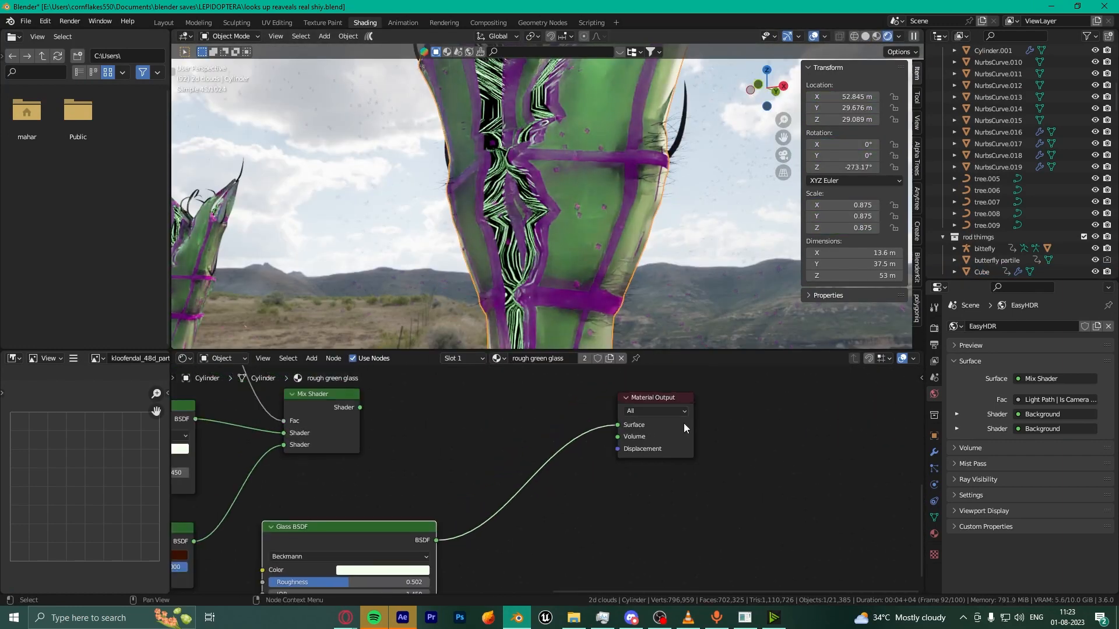
{"action": "left_click_drag", "start_coordinate": [684, 423], "coordinate": [655, 560]}
{"action": "middle_click_drag", "start_coordinate": [477, 542], "coordinate": [596, 437]}
{"action": "scroll", "coordinate": [595, 437], "scroll_direction": "up", "scroll_amount": 3}
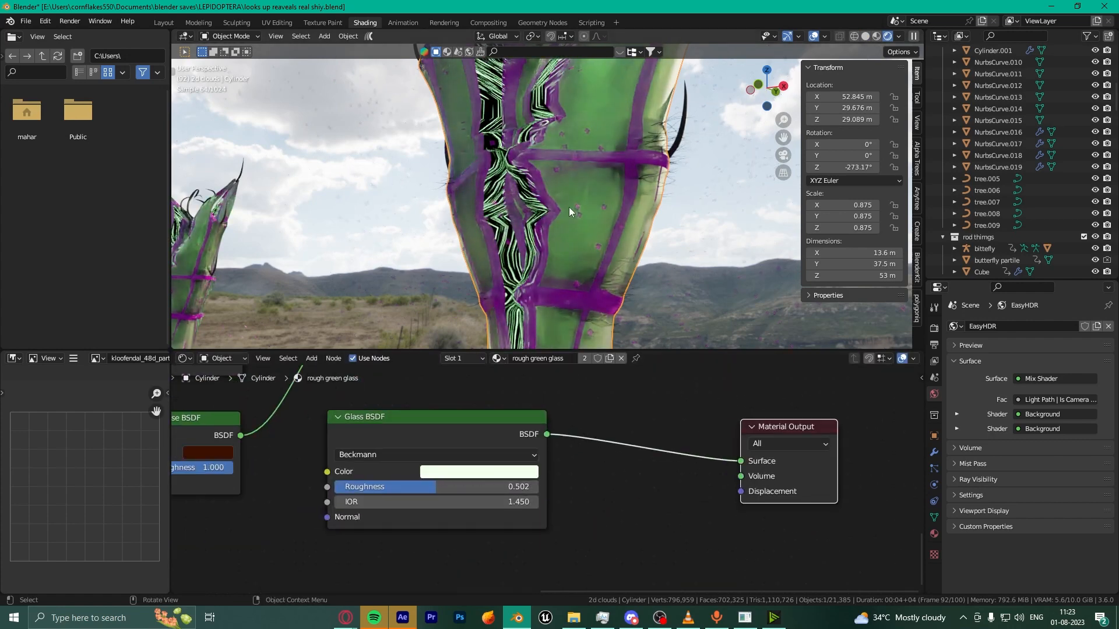
{"action": "scroll", "coordinate": [569, 208], "scroll_direction": "up", "scroll_amount": 4}
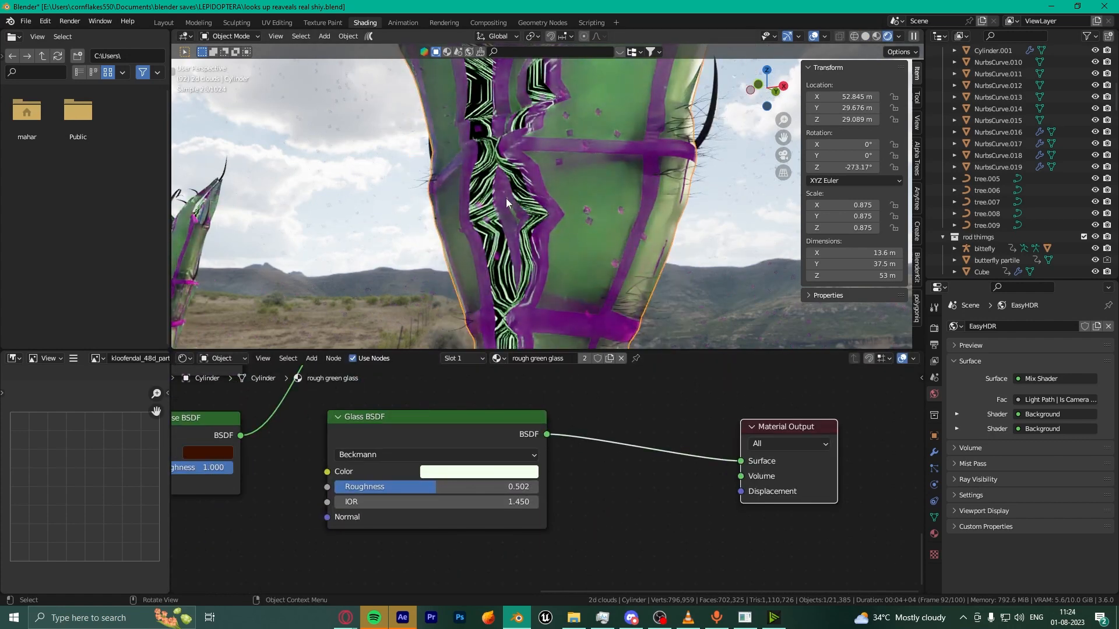
Step: Switch to the glow lao material and look inside the Noise Streaks node group
{"action": "left_click", "coordinate": [465, 358]}
{"action": "left_click", "coordinate": [429, 408]}
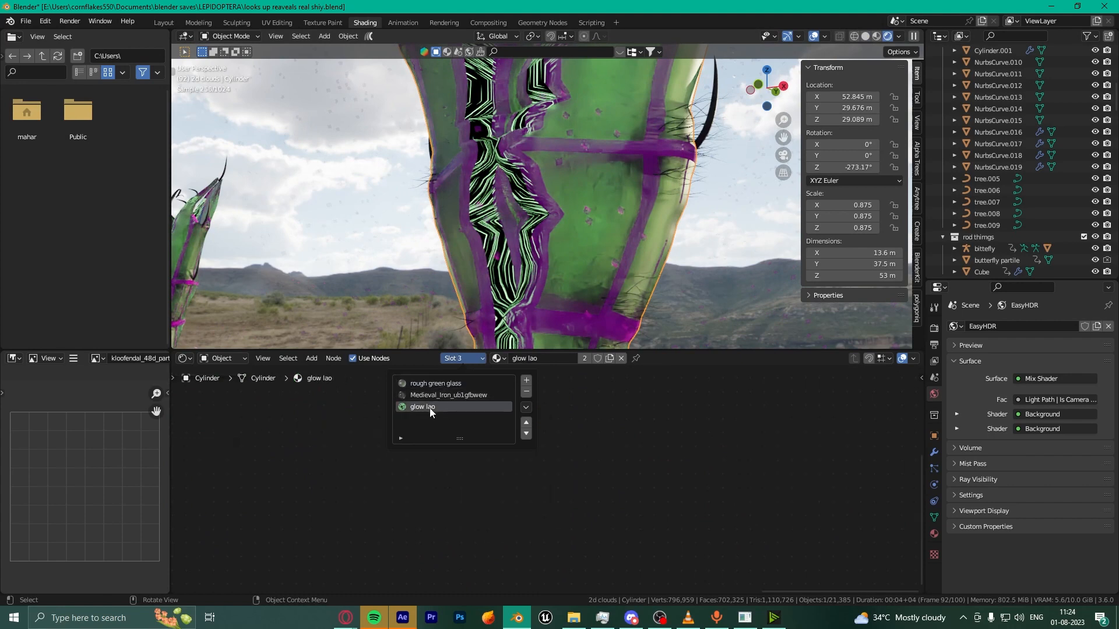
{"action": "scroll", "coordinate": [588, 491], "scroll_direction": "up", "scroll_amount": 6}
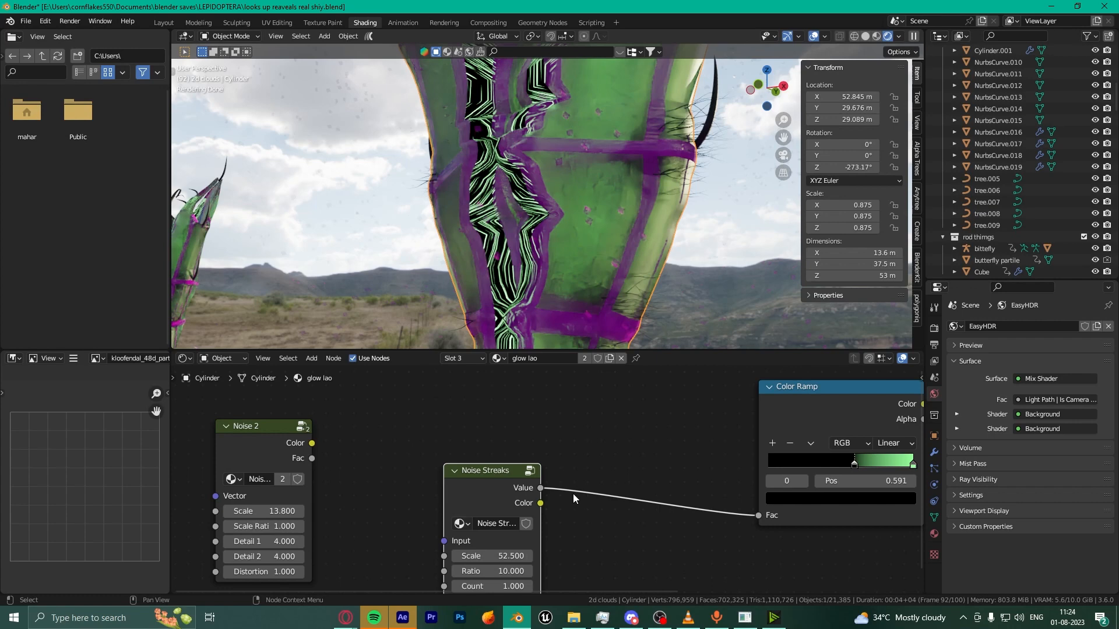
{"action": "scroll", "coordinate": [574, 484], "scroll_direction": "up", "scroll_amount": 2}
{"action": "key", "text": "Tab"}
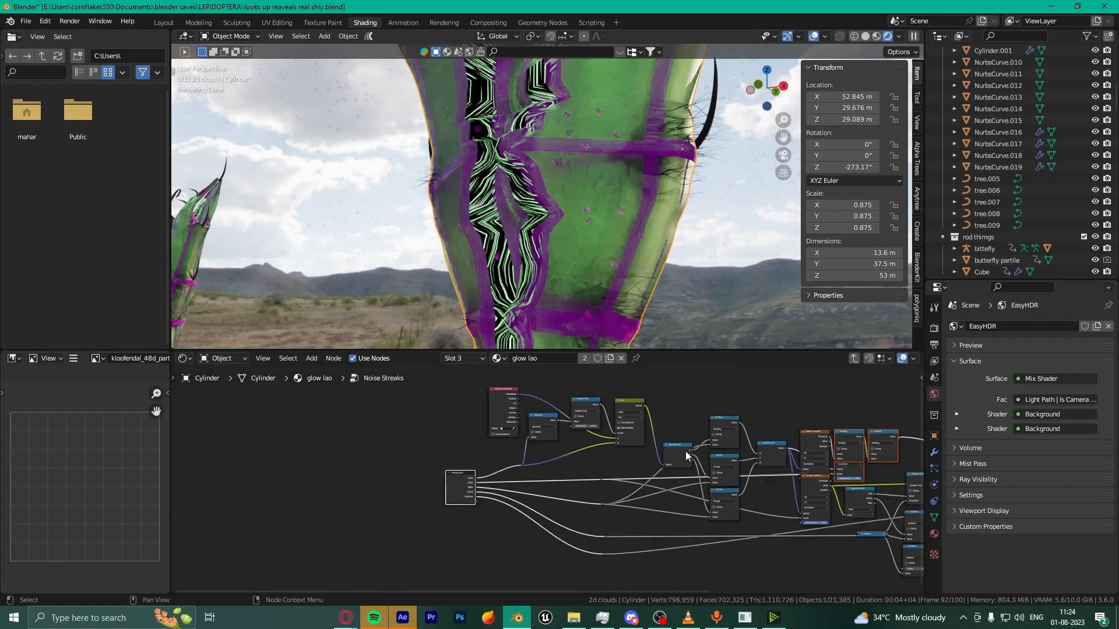
{"action": "key", "text": "Tab"}
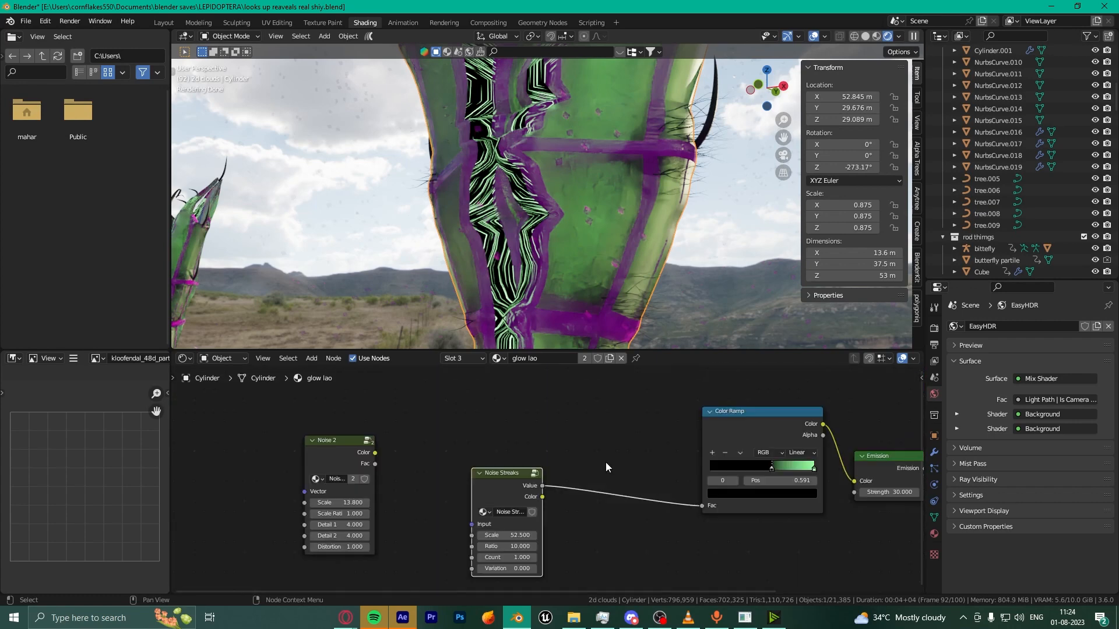
Step: Bring the Color Ramp node into view and select it
{"action": "left_click", "coordinate": [544, 443]}
{"action": "scroll", "coordinate": [544, 443], "scroll_direction": "up", "scroll_amount": 11}
{"action": "scroll", "coordinate": [544, 443], "scroll_direction": "down", "scroll_amount": 5}
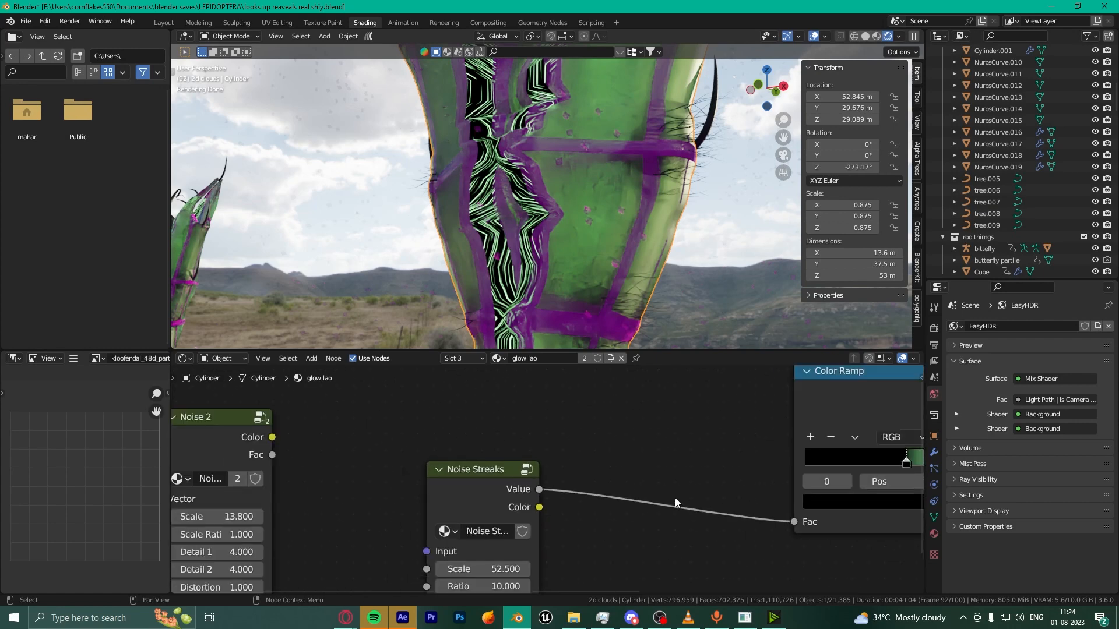
{"action": "middle_click_drag", "start_coordinate": [675, 498], "coordinate": [727, 437]}
{"action": "scroll", "coordinate": [696, 489], "scroll_direction": "down", "scroll_amount": 6}
{"action": "left_click", "coordinate": [549, 533]}
{"action": "scroll", "coordinate": [549, 534], "scroll_direction": "up", "scroll_amount": 6}
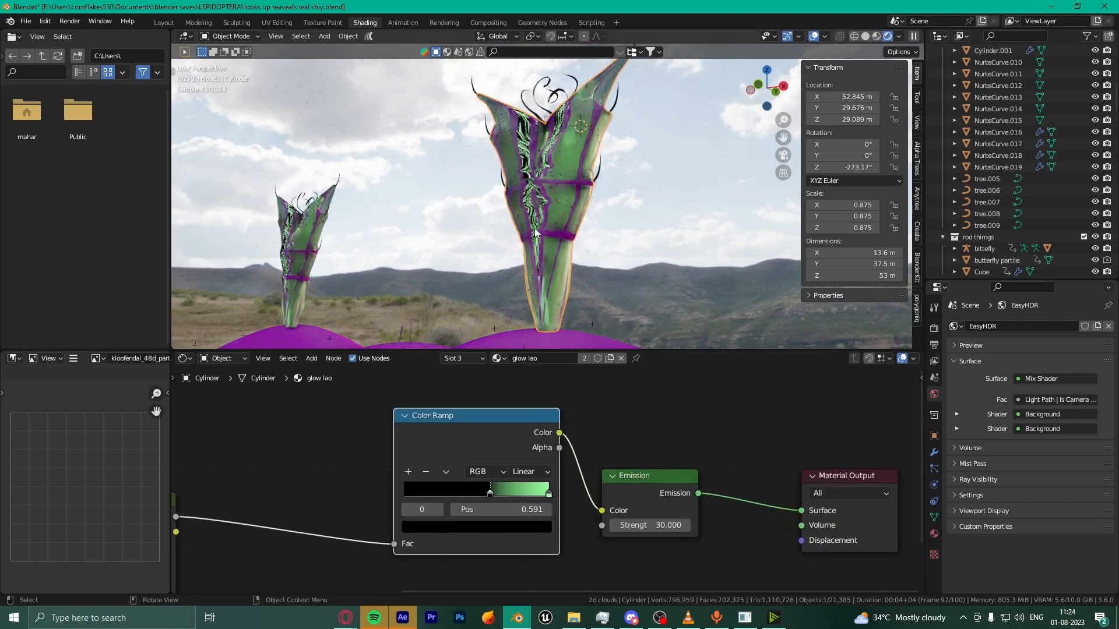
Step: Try a larger Noise Streaks scale, then undo it back to 52.500
{"action": "scroll", "coordinate": [535, 232], "scroll_direction": "up", "scroll_amount": 4}
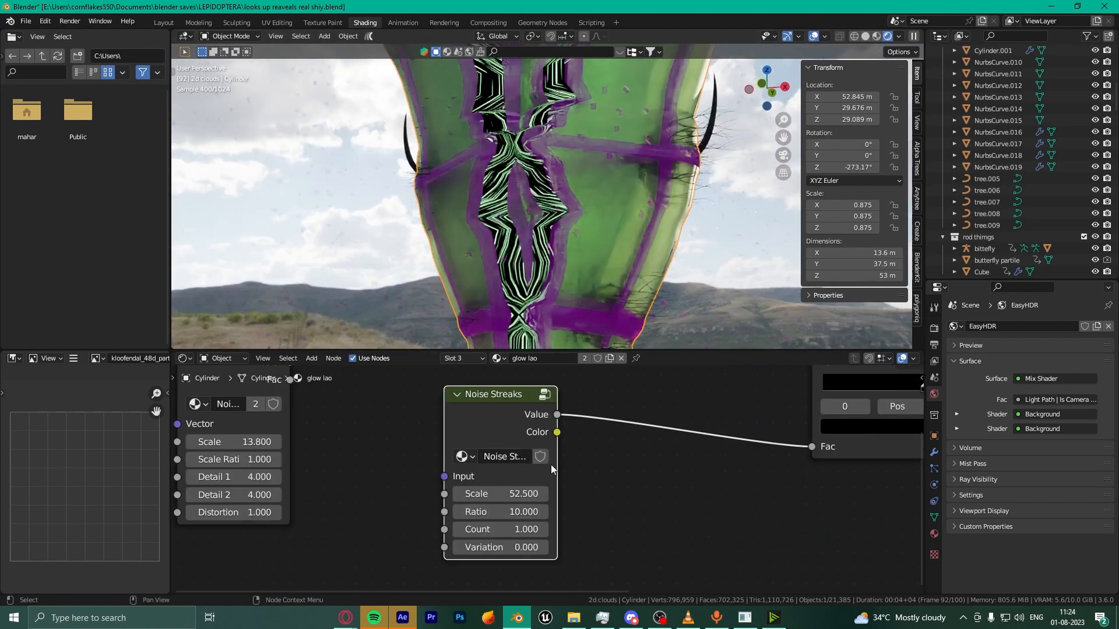
{"action": "scroll", "coordinate": [549, 477], "scroll_direction": "up", "scroll_amount": 2}
{"action": "left_click_drag", "start_coordinate": [516, 496], "coordinate": [551, 496]}
{"action": "key", "text": "ctrl+z"}
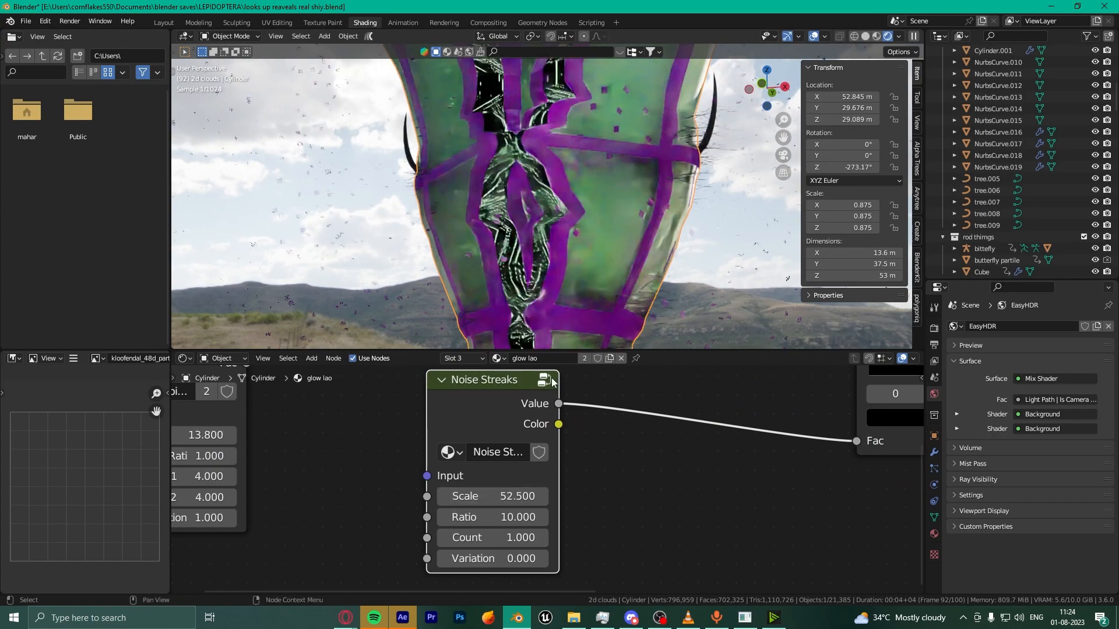
{"action": "scroll", "coordinate": [561, 194], "scroll_direction": "up", "scroll_amount": 2}
{"action": "scroll", "coordinate": [562, 195], "scroll_direction": "down", "scroll_amount": 2}
Step: Select the butterfly particle cube and tree.003 to compare their materials
{"action": "left_click", "coordinate": [710, 207]}
{"action": "middle_click_drag", "start_coordinate": [711, 206], "coordinate": [603, 135]}
{"action": "left_click", "coordinate": [597, 114]}
{"action": "scroll", "coordinate": [597, 115], "scroll_direction": "up", "scroll_amount": 4}
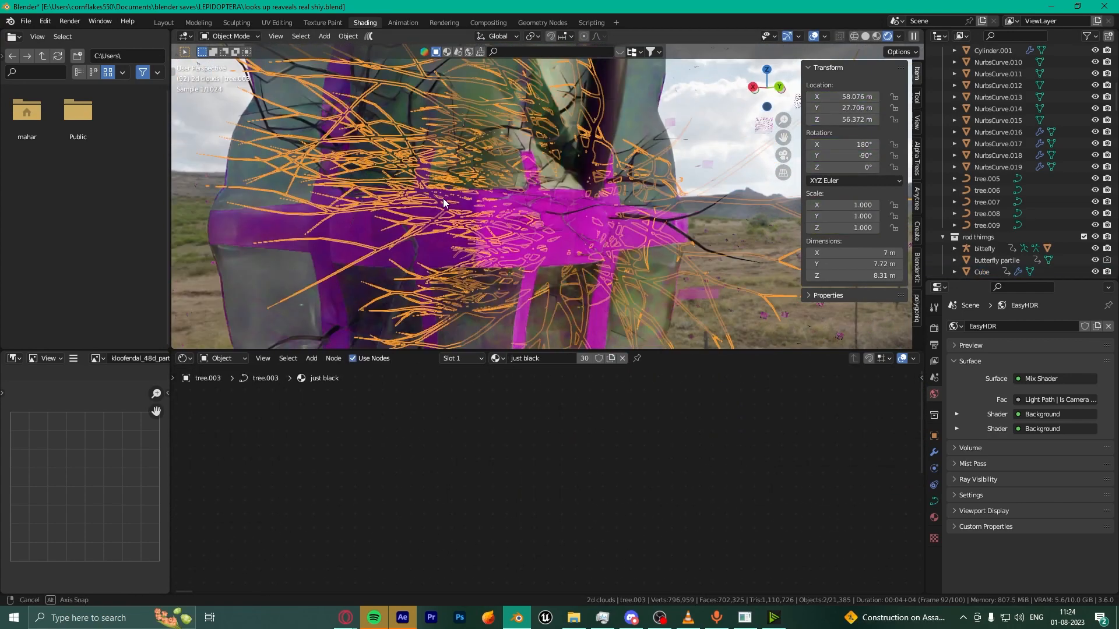
{"action": "scroll", "coordinate": [443, 199], "scroll_direction": "down", "scroll_amount": 4}
{"action": "left_click", "coordinate": [448, 206]}
{"action": "scroll", "coordinate": [499, 192], "scroll_direction": "up", "scroll_amount": 2}
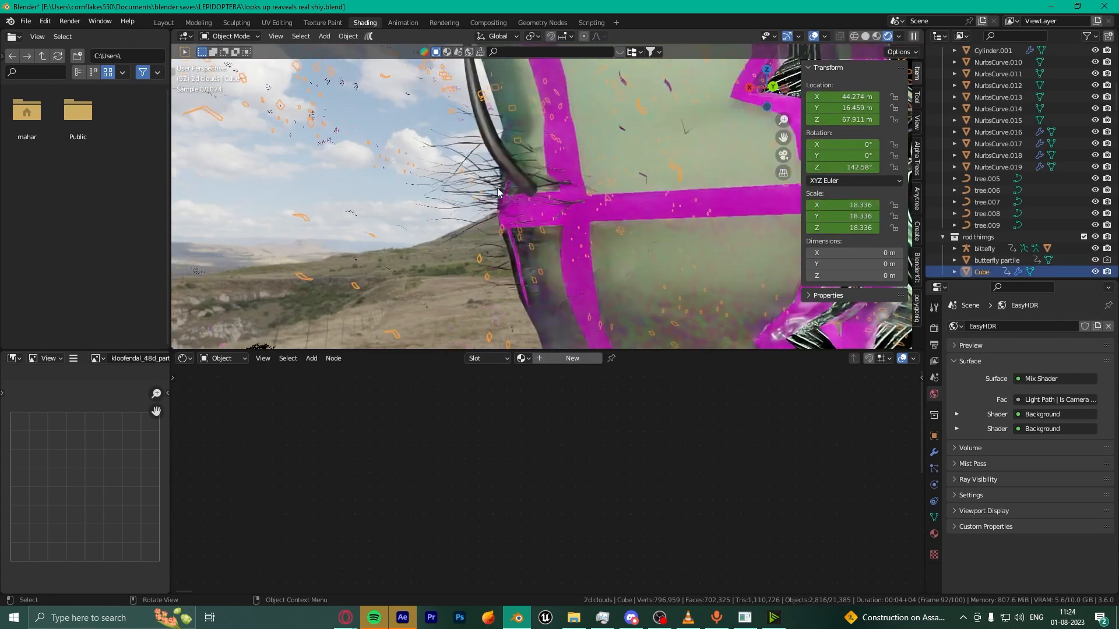
{"action": "scroll", "coordinate": [497, 188], "scroll_direction": "up", "scroll_amount": 1}
Step: Select a foreground tree, the tower and the butterfly cube, checking the camera view
{"action": "left_click", "coordinate": [449, 173]}
{"action": "scroll", "coordinate": [449, 173], "scroll_direction": "up", "scroll_amount": 3}
{"action": "left_click", "coordinate": [573, 187]}
{"action": "key", "text": "KP_0"}
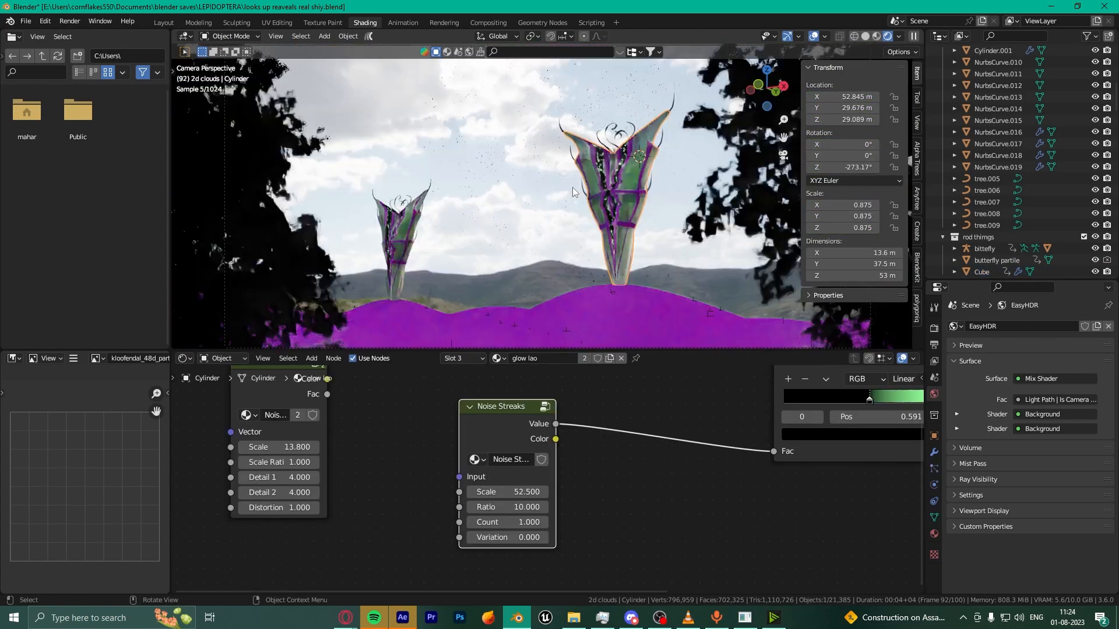
{"action": "left_click", "coordinate": [683, 122]}
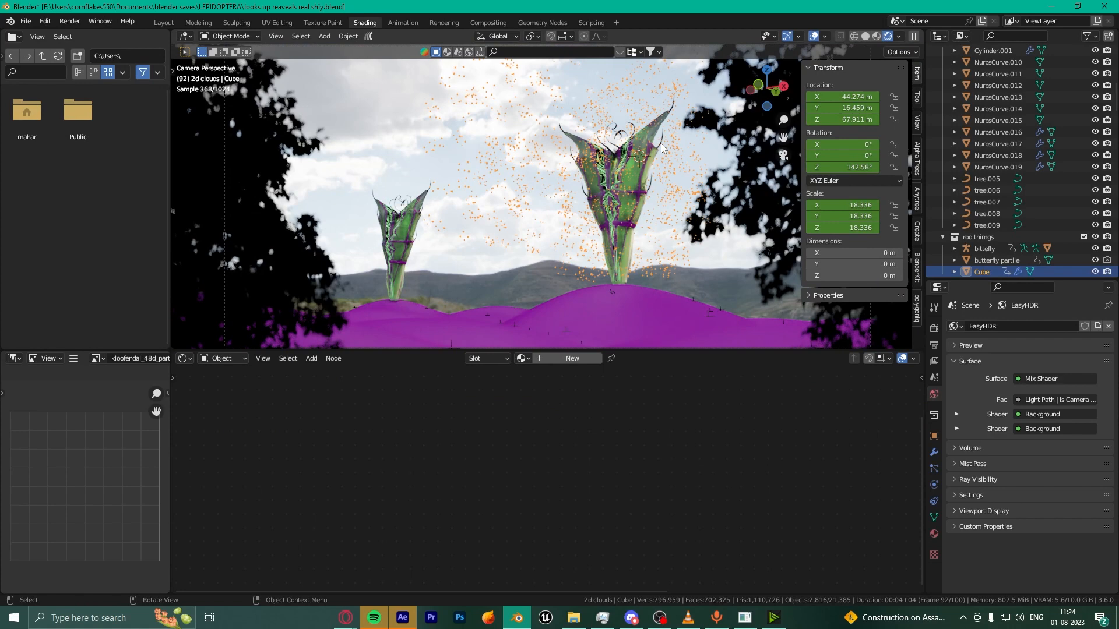
{"action": "key", "text": "KP_0"}
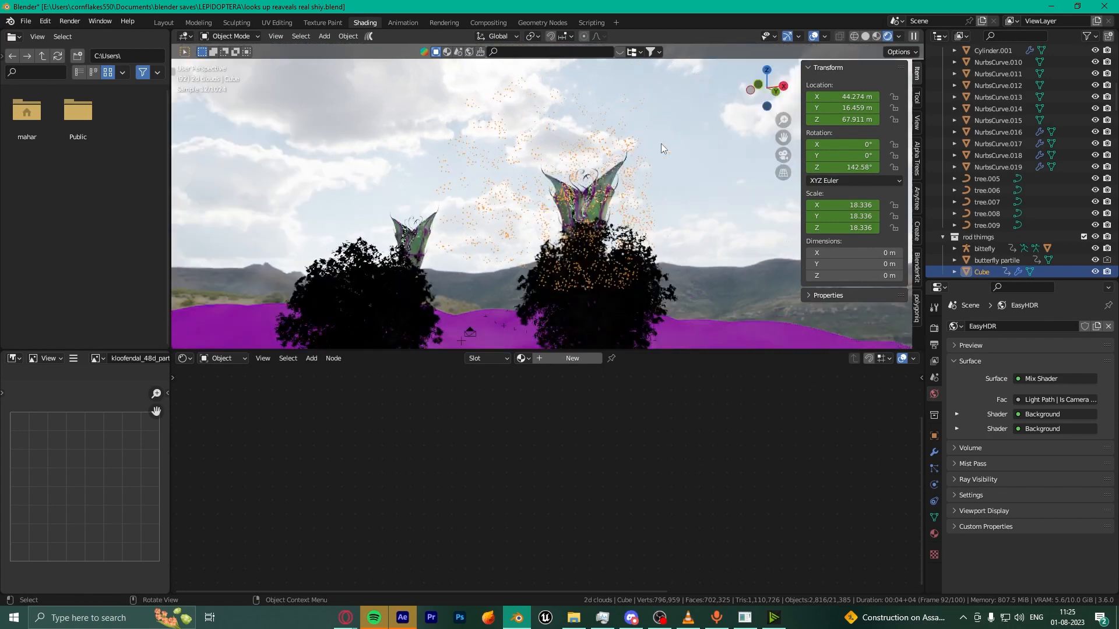
Step: Confirm the Sapling Tree Gen add-on is enabled by searching 'sap' in the Add-ons preferences
{"action": "left_click", "coordinate": [42, 24]}
{"action": "left_click", "coordinate": [79, 188]}
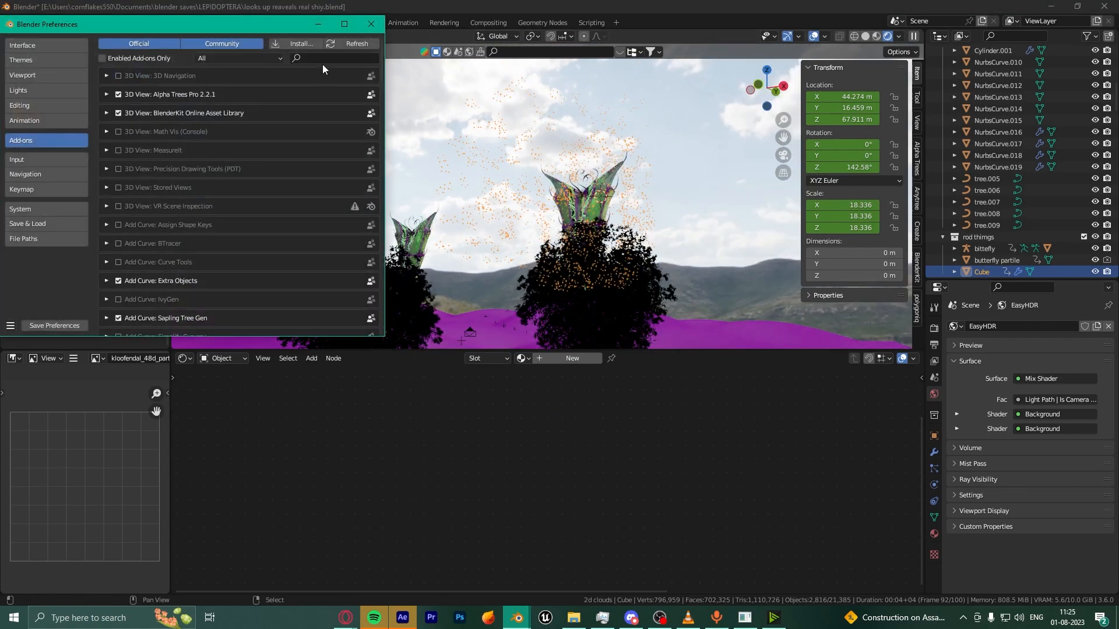
{"action": "type", "text": "sap"}
{"action": "left_click", "coordinate": [379, 20]}
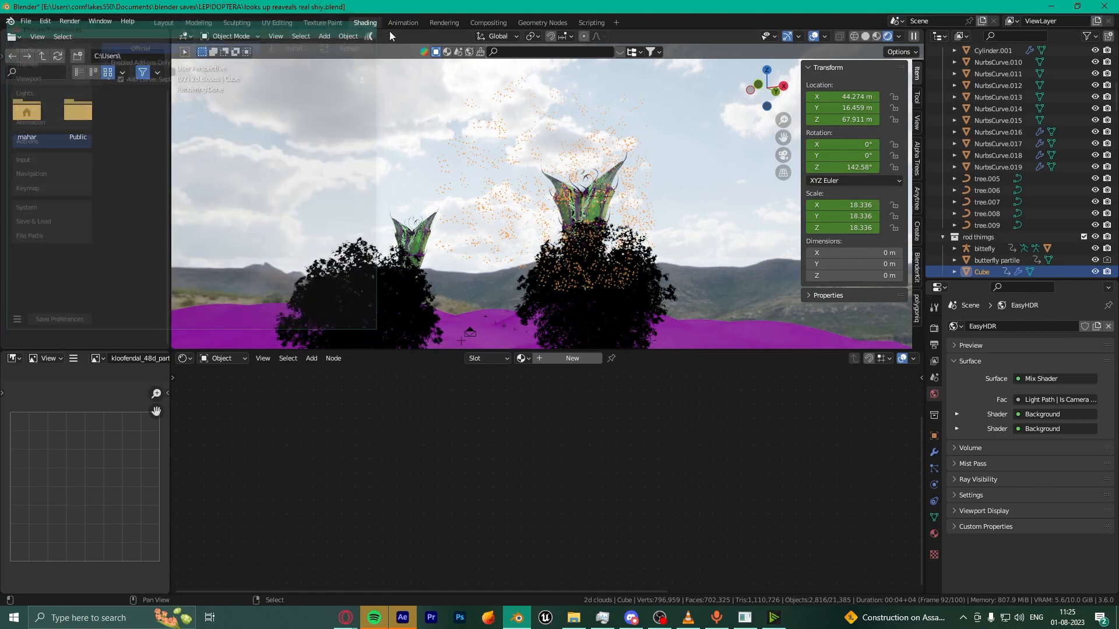
Step: Add a Sapling Tree Gen tree from the Shift+A Curve menu onto the magenta ground
{"action": "scroll", "coordinate": [487, 284], "scroll_direction": "down", "scroll_amount": 4}
{"action": "scroll", "coordinate": [478, 303], "scroll_direction": "up", "scroll_amount": 1}
{"action": "middle_click_drag", "start_coordinate": [519, 151], "coordinate": [520, 215]}
{"action": "key", "text": "shift+a"}
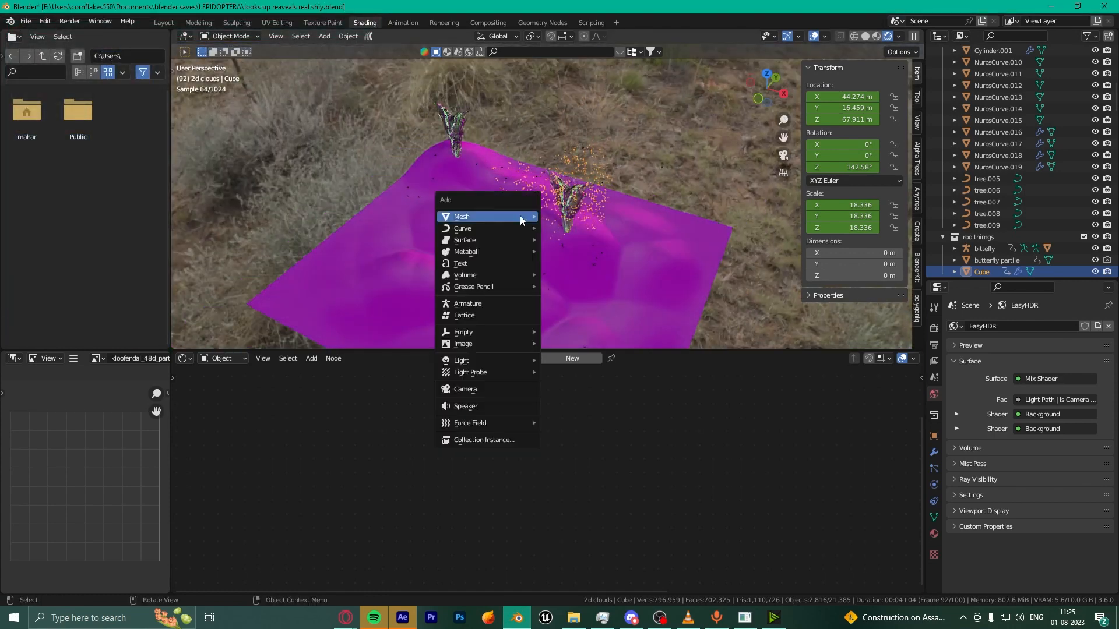
{"action": "mouse_move", "coordinate": [520, 217]}
{"action": "mouse_move", "coordinate": [466, 228]}
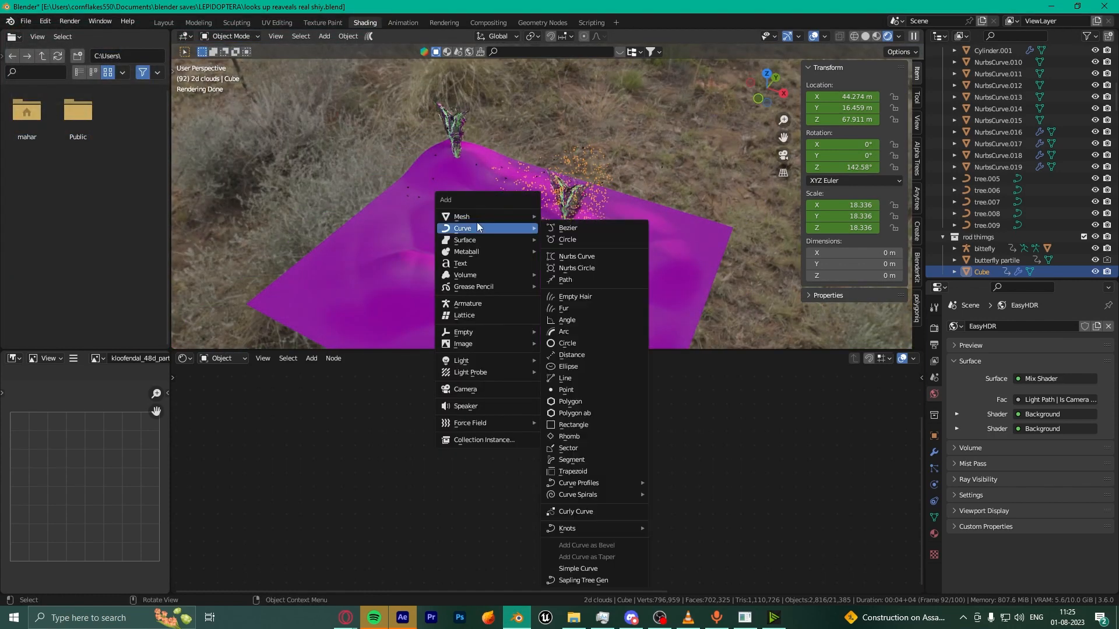
{"action": "left_click", "coordinate": [584, 580]}
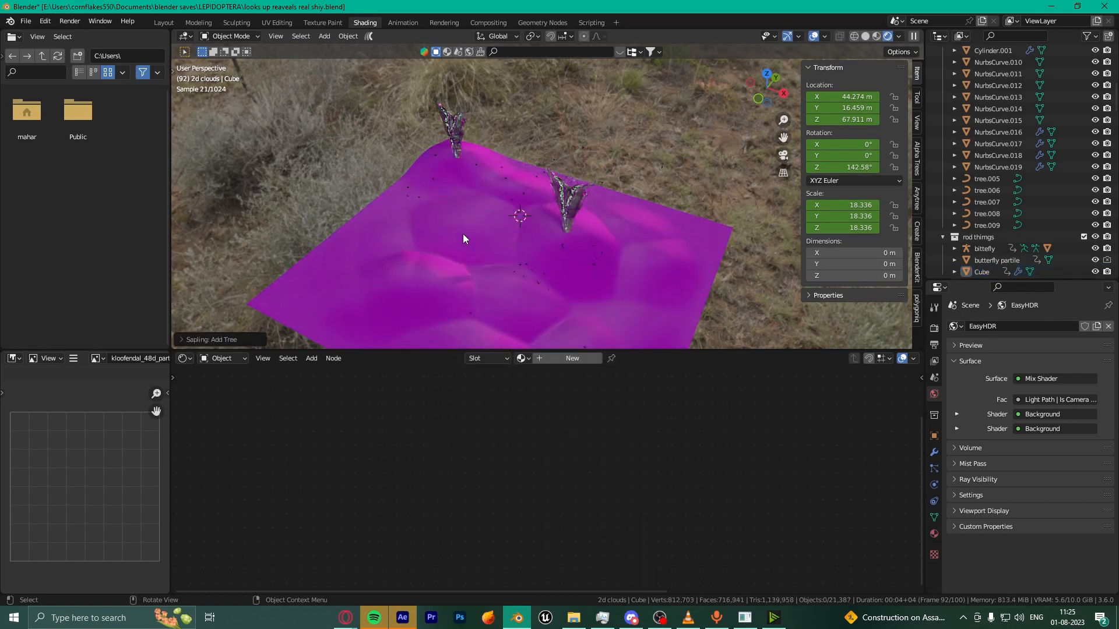
Step: Look up at the ground plane from below, briefly selecting the butterfly particle cube, then deselect everything
{"action": "scroll", "coordinate": [583, 248], "scroll_direction": "up", "scroll_amount": 5}
{"action": "scroll", "coordinate": [549, 243], "scroll_direction": "down", "scroll_amount": 8}
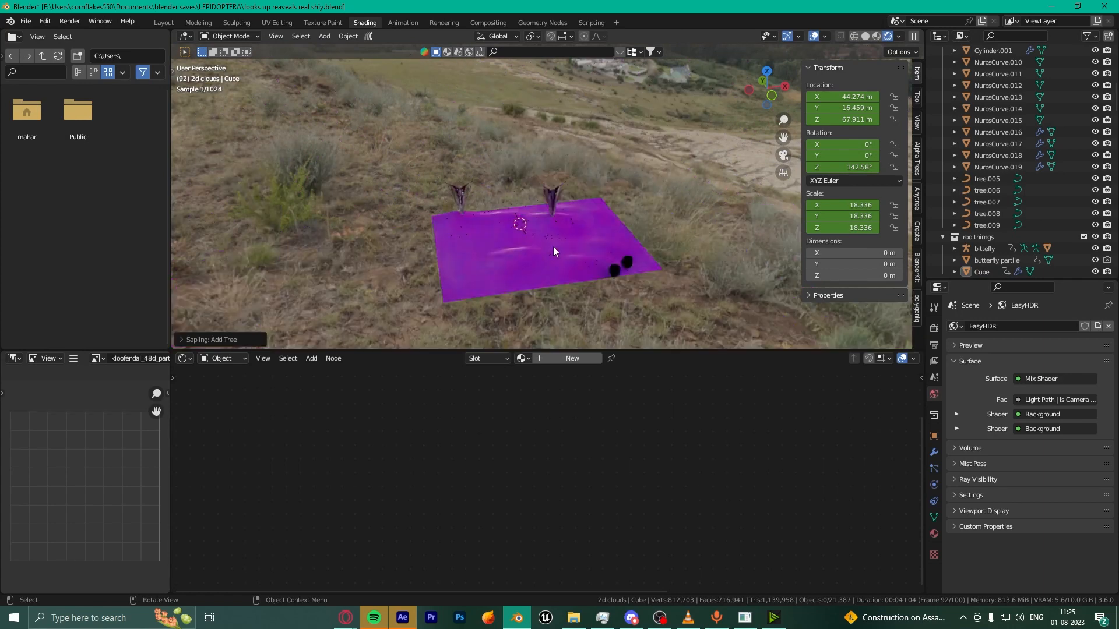
{"action": "middle_click_drag", "start_coordinate": [554, 246], "coordinate": [590, 193]}
{"action": "scroll", "coordinate": [630, 254], "scroll_direction": "up", "scroll_amount": 2}
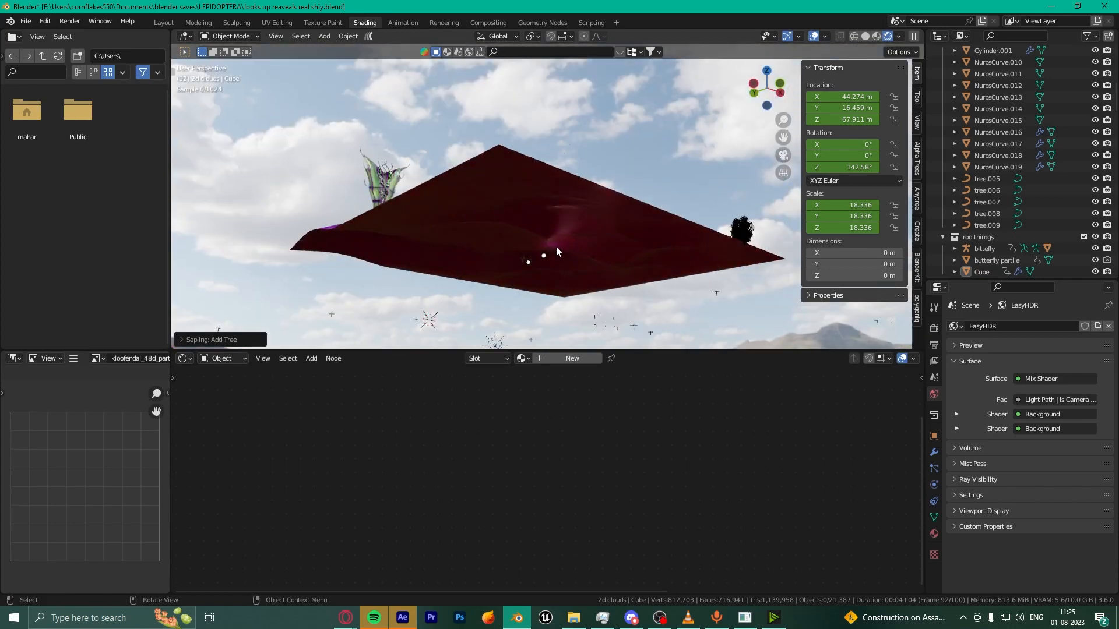
{"action": "scroll", "coordinate": [549, 230], "scroll_direction": "up", "scroll_amount": 4}
{"action": "scroll", "coordinate": [540, 215], "scroll_direction": "down", "scroll_amount": 4}
{"action": "scroll", "coordinate": [533, 217], "scroll_direction": "up", "scroll_amount": 2}
{"action": "scroll", "coordinate": [522, 231], "scroll_direction": "down", "scroll_amount": 3}
{"action": "middle_click_drag", "start_coordinate": [544, 284], "coordinate": [607, 340]}
{"action": "left_click", "coordinate": [610, 299]}
{"action": "scroll", "coordinate": [618, 292], "scroll_direction": "up", "scroll_amount": 3}
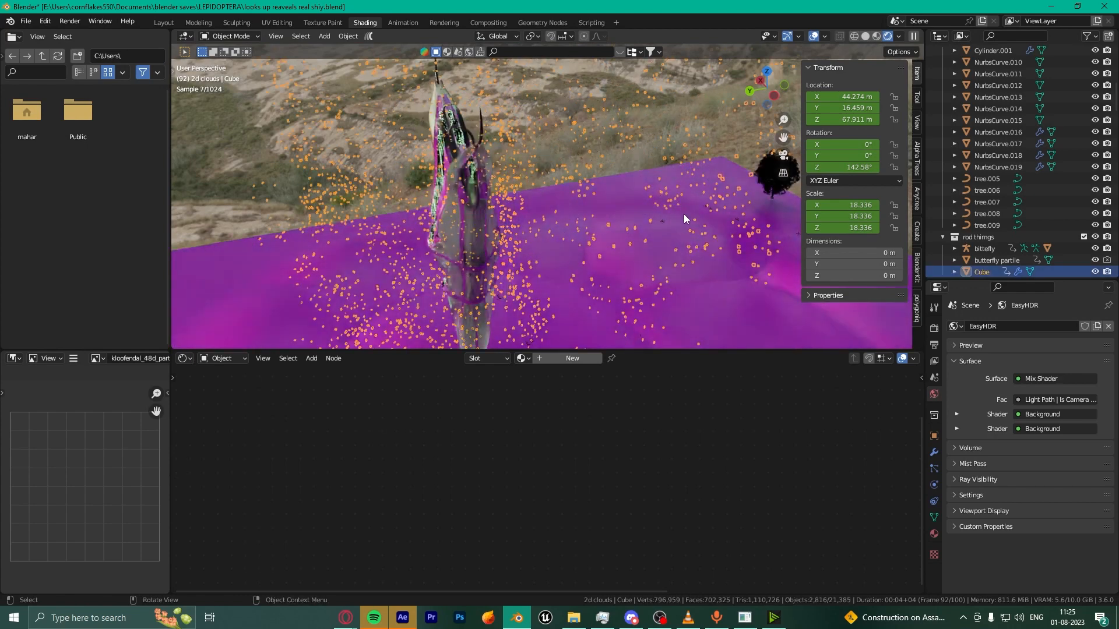
{"action": "scroll", "coordinate": [683, 219], "scroll_direction": "down", "scroll_amount": 3}
{"action": "left_click", "coordinate": [351, 146]}
Step: Select the curved black spike NurbsCurve.003 at the tower's base
{"action": "scroll", "coordinate": [604, 241], "scroll_direction": "up", "scroll_amount": 7}
{"action": "middle_click_drag", "start_coordinate": [600, 249], "coordinate": [547, 207]}
{"action": "middle_click_drag", "start_coordinate": [393, 176], "coordinate": [379, 98]}
{"action": "left_click", "coordinate": [369, 102]}
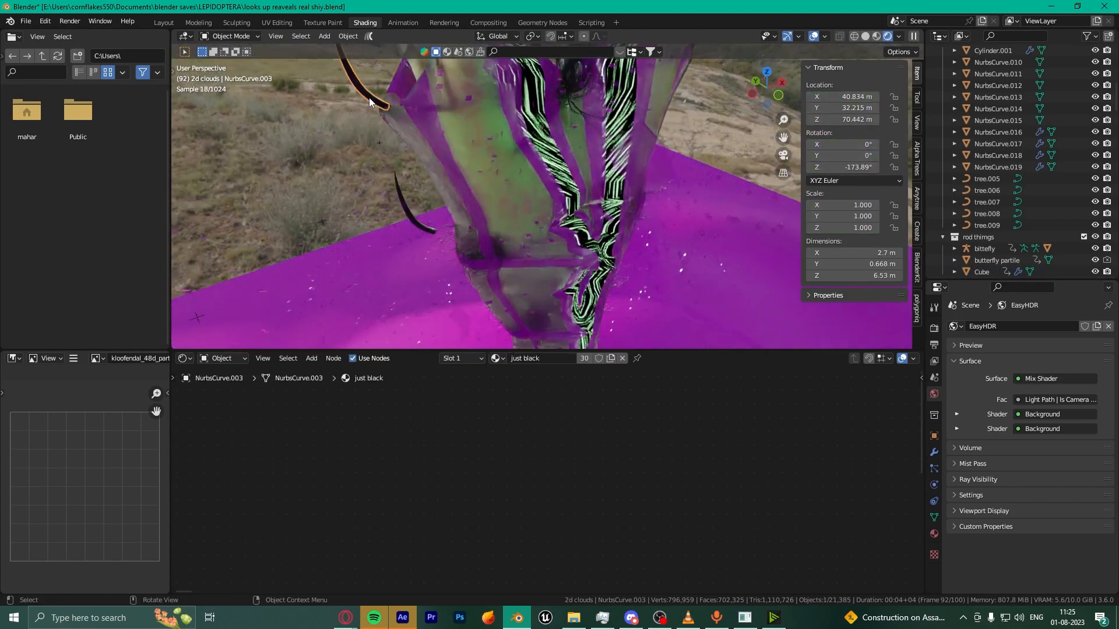
Step: Frame NurbsCurve.003 and inspect its points in Edit Mode up close
{"action": "key", "text": "KP_Decimal"}
{"action": "scroll", "coordinate": [507, 282], "scroll_direction": "up", "scroll_amount": 1}
{"action": "key", "text": "Tab"}
{"action": "scroll", "coordinate": [533, 275], "scroll_direction": "up", "scroll_amount": 2}
{"action": "scroll", "coordinate": [564, 282], "scroll_direction": "down", "scroll_amount": 5}
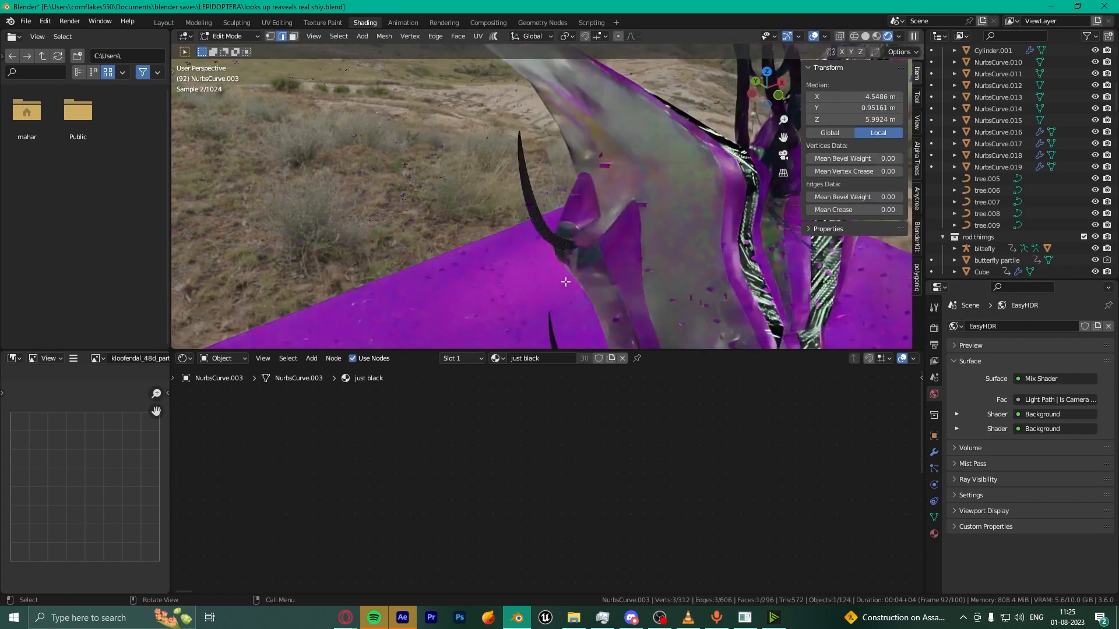
{"action": "middle_click_drag", "start_coordinate": [565, 282], "coordinate": [522, 261]}
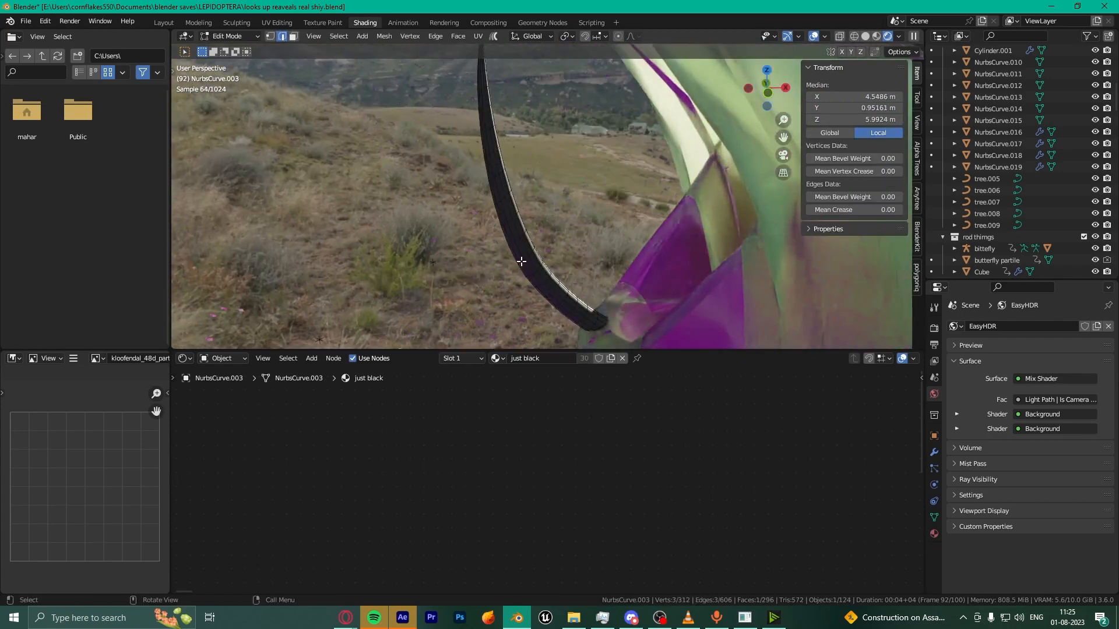
{"action": "scroll", "coordinate": [521, 262], "scroll_direction": "down", "scroll_amount": 2}
{"action": "scroll", "coordinate": [539, 234], "scroll_direction": "up", "scroll_amount": 1}
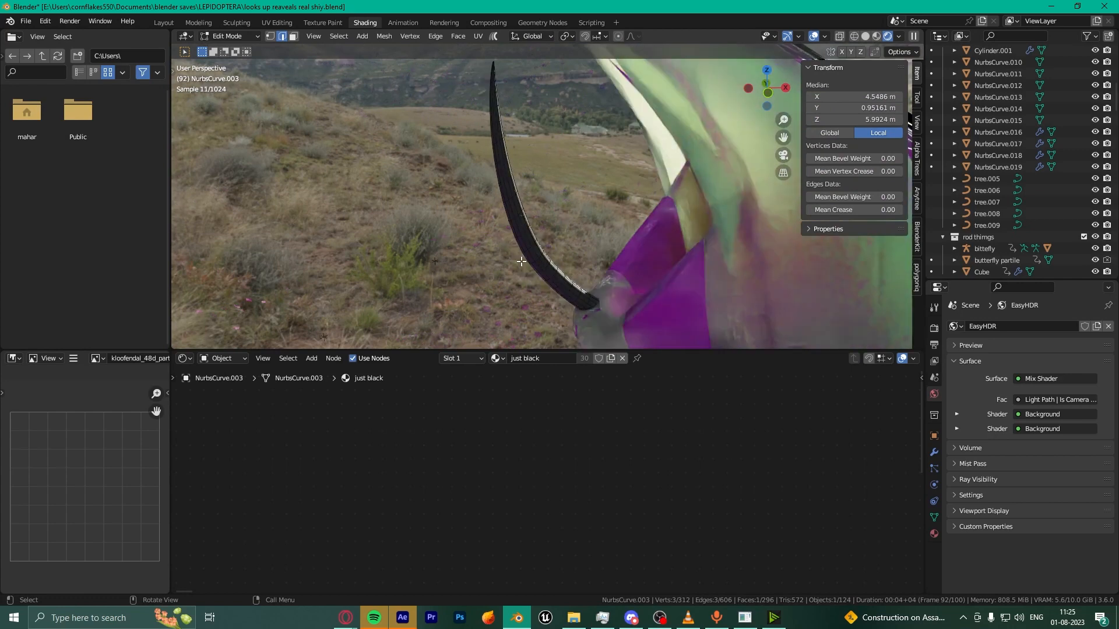
{"action": "scroll", "coordinate": [556, 203], "scroll_direction": "up", "scroll_amount": 2}
{"action": "scroll", "coordinate": [571, 204], "scroll_direction": "up", "scroll_amount": 3}
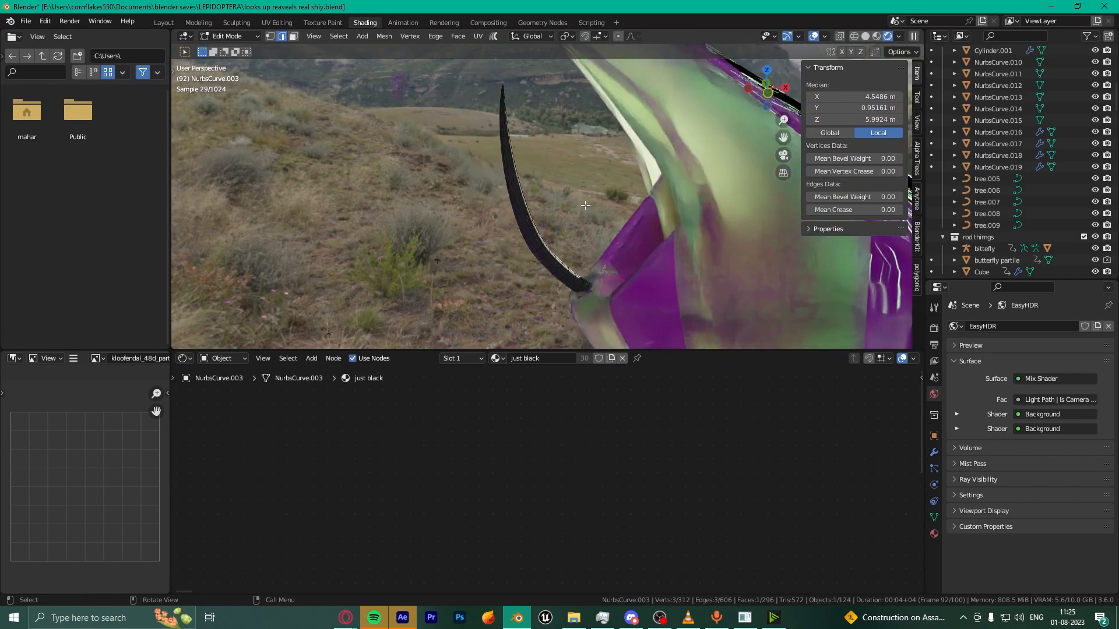
Step: Return to Object Mode, then select and frame the curl NurbsCurve.009 on another plant
{"action": "key", "text": "Tab"}
{"action": "scroll", "coordinate": [588, 205], "scroll_direction": "down", "scroll_amount": 5}
{"action": "middle_click_drag", "start_coordinate": [587, 205], "coordinate": [617, 243]}
{"action": "scroll", "coordinate": [617, 243], "scroll_direction": "up", "scroll_amount": 4}
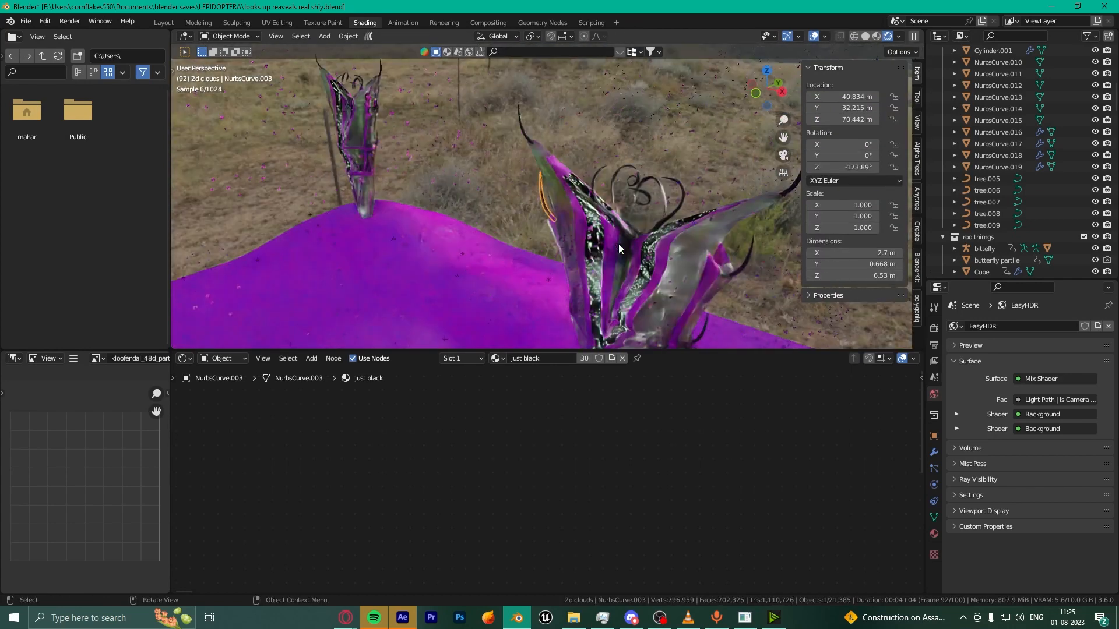
{"action": "left_click", "coordinate": [724, 185]}
{"action": "key", "text": "KP_Decimal"}
{"action": "scroll", "coordinate": [549, 198], "scroll_direction": "up", "scroll_amount": 4}
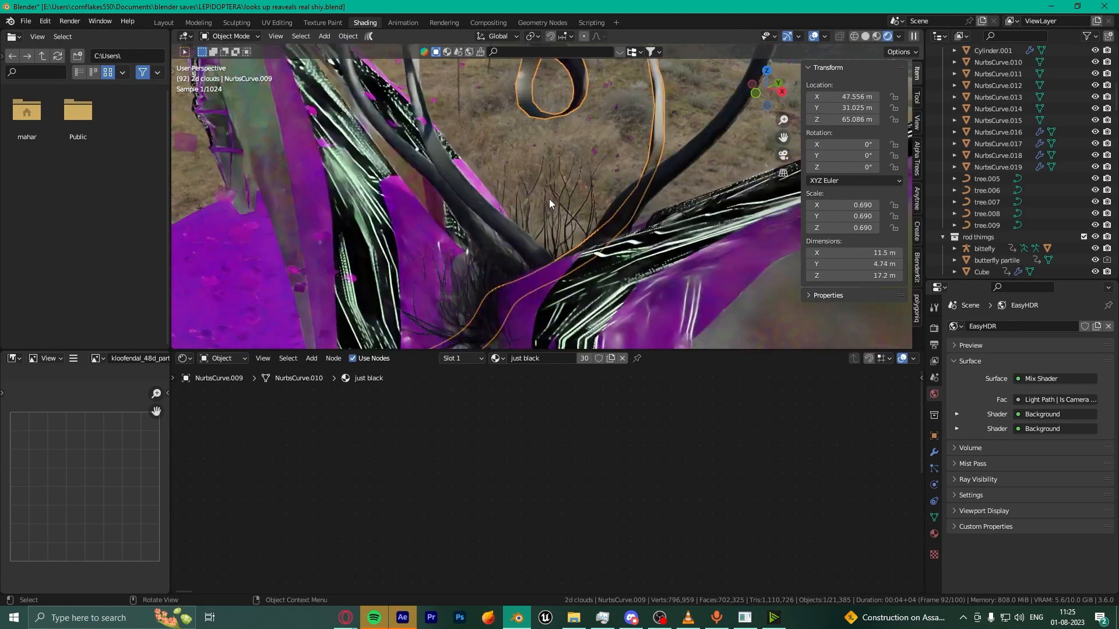
{"action": "scroll", "coordinate": [549, 198], "scroll_direction": "down", "scroll_amount": 2}
{"action": "middle_click_drag", "start_coordinate": [549, 198], "coordinate": [359, 212]}
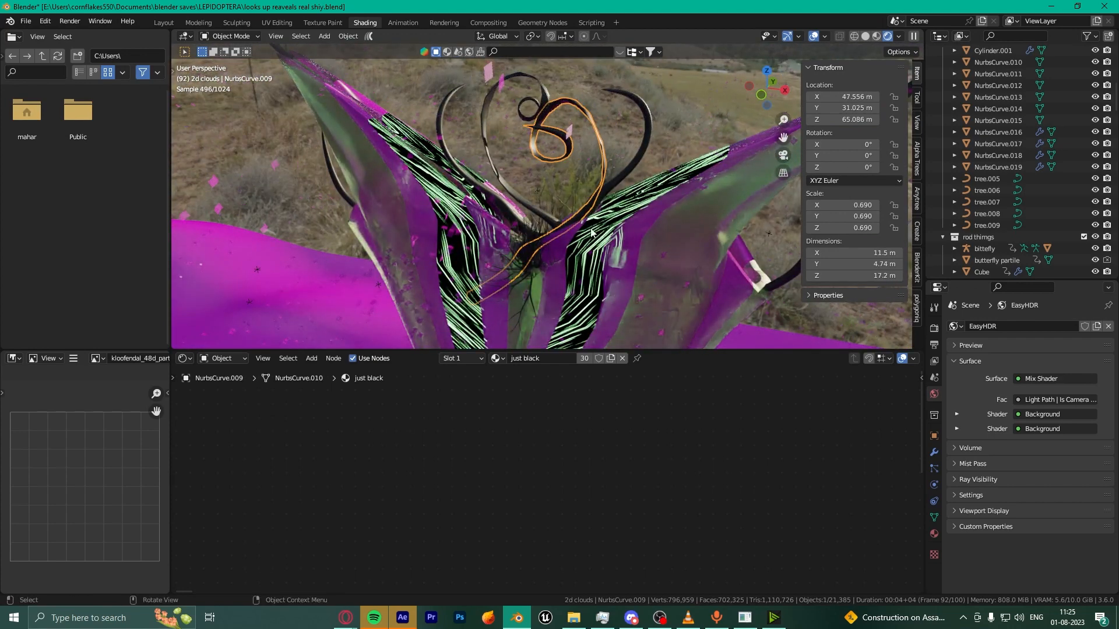
{"action": "scroll", "coordinate": [590, 233], "scroll_direction": "down", "scroll_amount": 3}
{"action": "scroll", "coordinate": [481, 121], "scroll_direction": "up", "scroll_amount": 4}
{"action": "scroll", "coordinate": [525, 204], "scroll_direction": "down", "scroll_amount": 6}
{"action": "middle_click_drag", "start_coordinate": [569, 294], "coordinate": [589, 271]}
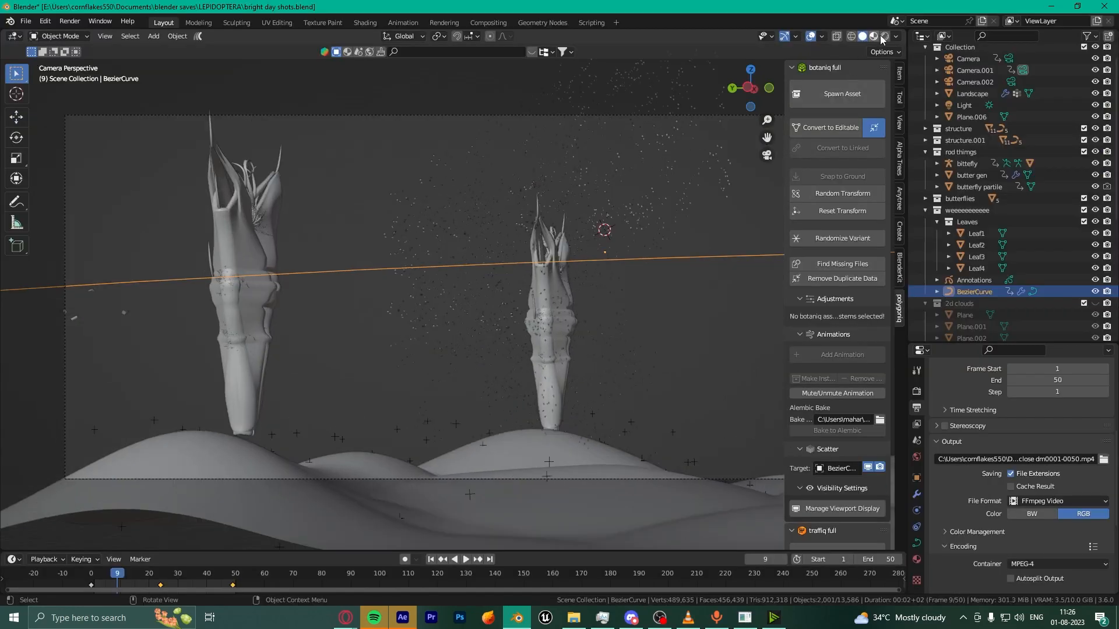
Step: Play the scene in Rendered shading, then compare against the finished video in VLC
{"action": "left_click", "coordinate": [872, 36]}
{"action": "scroll", "coordinate": [596, 299], "scroll_direction": "down", "scroll_amount": 2}
{"action": "key", "text": "space"}
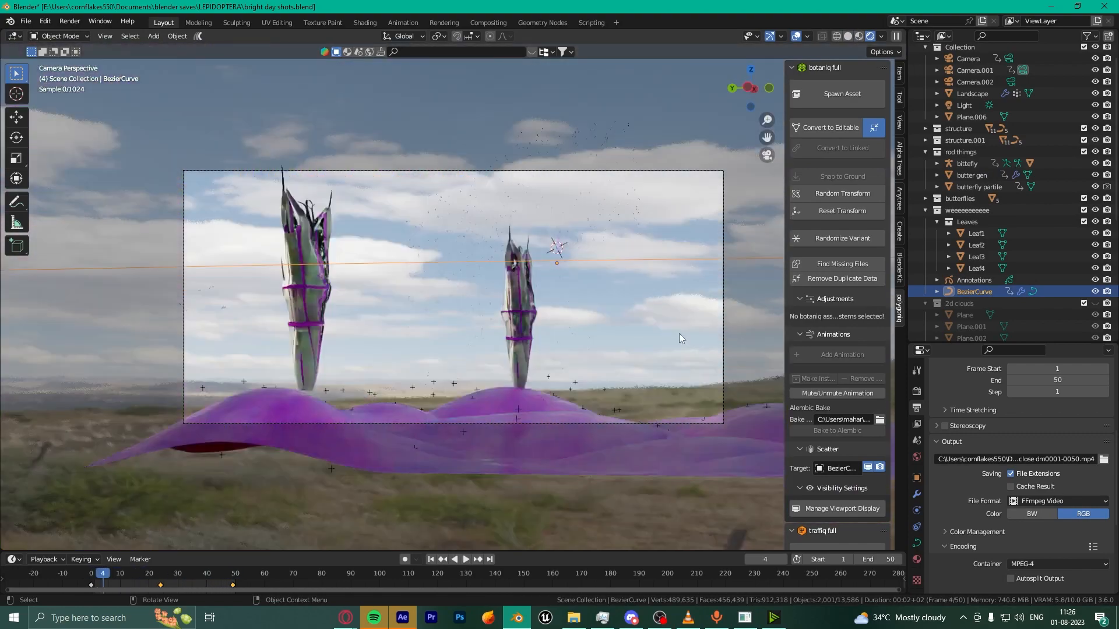
{"action": "key", "text": "space"}
{"action": "left_click", "coordinate": [688, 618]}
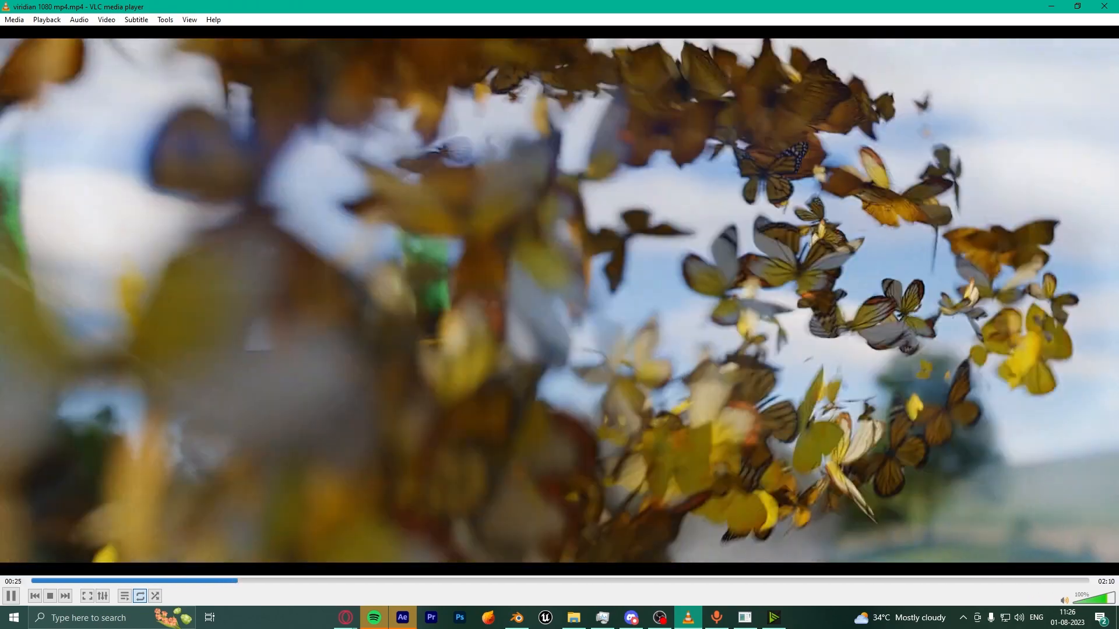
{"action": "key", "text": "space"}
{"action": "left_click", "coordinate": [517, 618]}
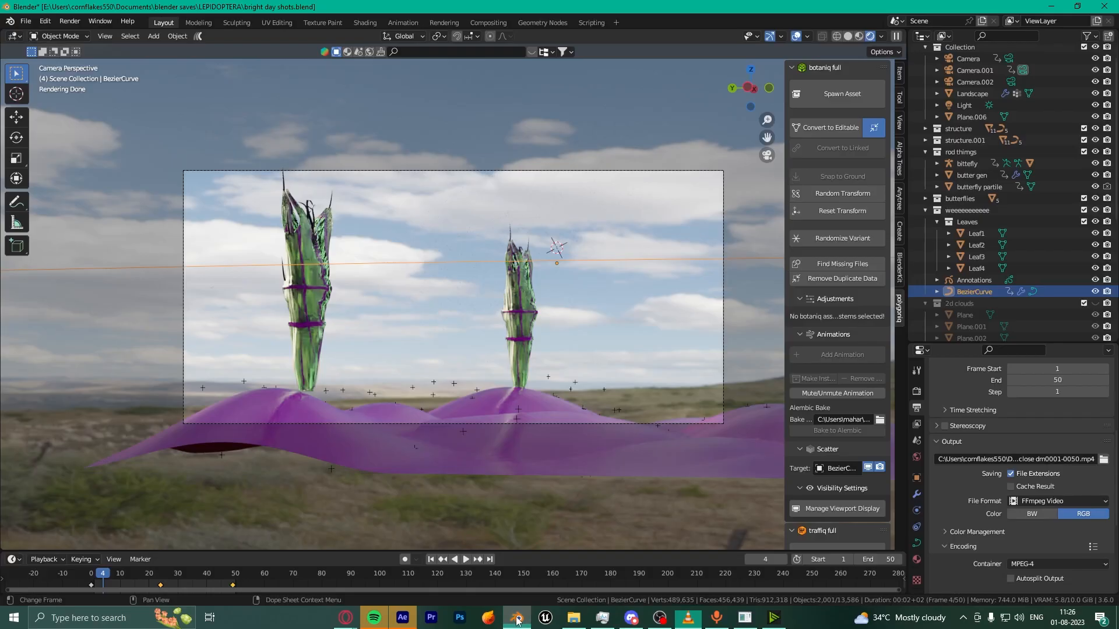
Step: At frame 43 in Solid shading, view the butterfly swarm from a low angle
{"action": "scroll", "coordinate": [235, 432], "scroll_direction": "up", "scroll_amount": 2}
{"action": "left_click_drag", "start_coordinate": [186, 578], "coordinate": [215, 575]}
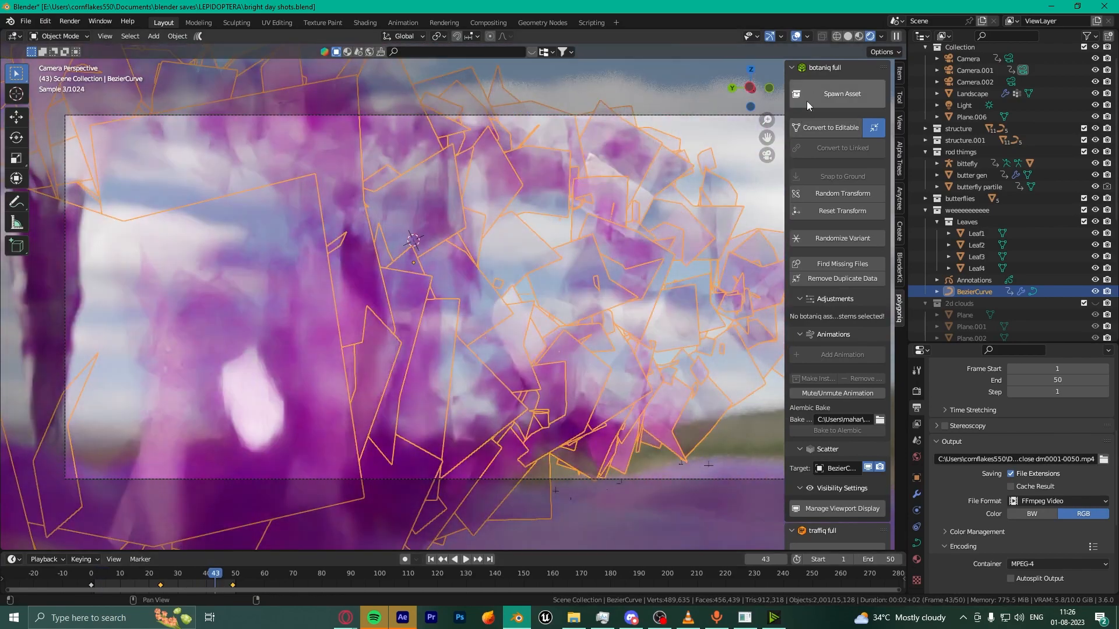
{"action": "left_click", "coordinate": [848, 36]}
{"action": "mouse_move", "coordinate": [443, 216]}
{"action": "middle_mouse_down"}
{"action": "mouse_move", "coordinate": [477, 244]}
{"action": "mouse_move", "coordinate": [500, 336]}
{"action": "mouse_move", "coordinate": [404, 365]}
{"action": "middle_mouse_up"}
{"action": "scroll", "coordinate": [500, 336], "scroll_direction": "down", "scroll_amount": 8}
{"action": "scroll", "coordinate": [404, 364], "scroll_direction": "up", "scroll_amount": 4}
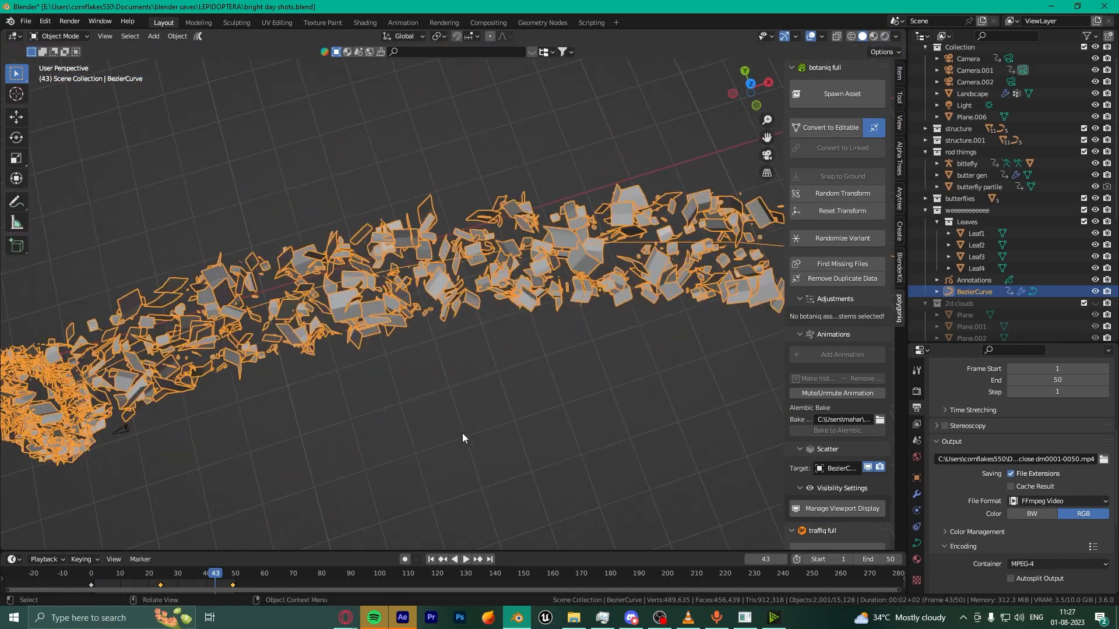
{"action": "scroll", "coordinate": [463, 433], "scroll_direction": "up", "scroll_amount": 5}
{"action": "middle_click_drag", "start_coordinate": [463, 433], "coordinate": [542, 362]}
{"action": "scroll", "coordinate": [542, 357], "scroll_direction": "down", "scroll_amount": 3}
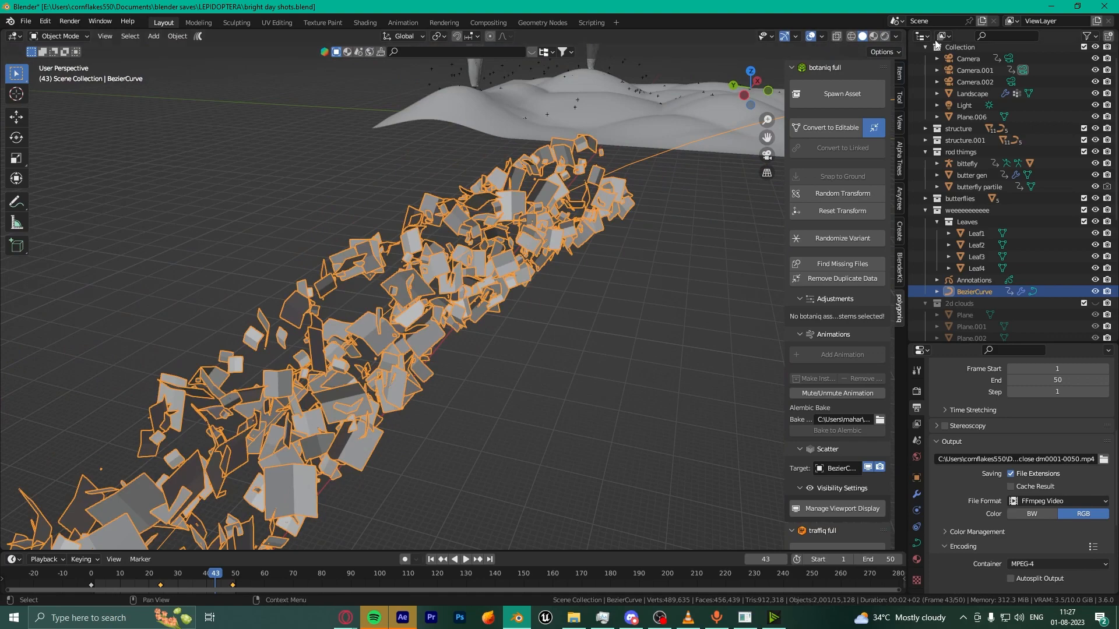
Step: Preview the swarm in Rendered shading, play to frame 50 in Solid, then open Geometry Nodes
{"action": "left_click", "coordinate": [883, 41]}
{"action": "scroll", "coordinate": [550, 340], "scroll_direction": "up", "scroll_amount": 3}
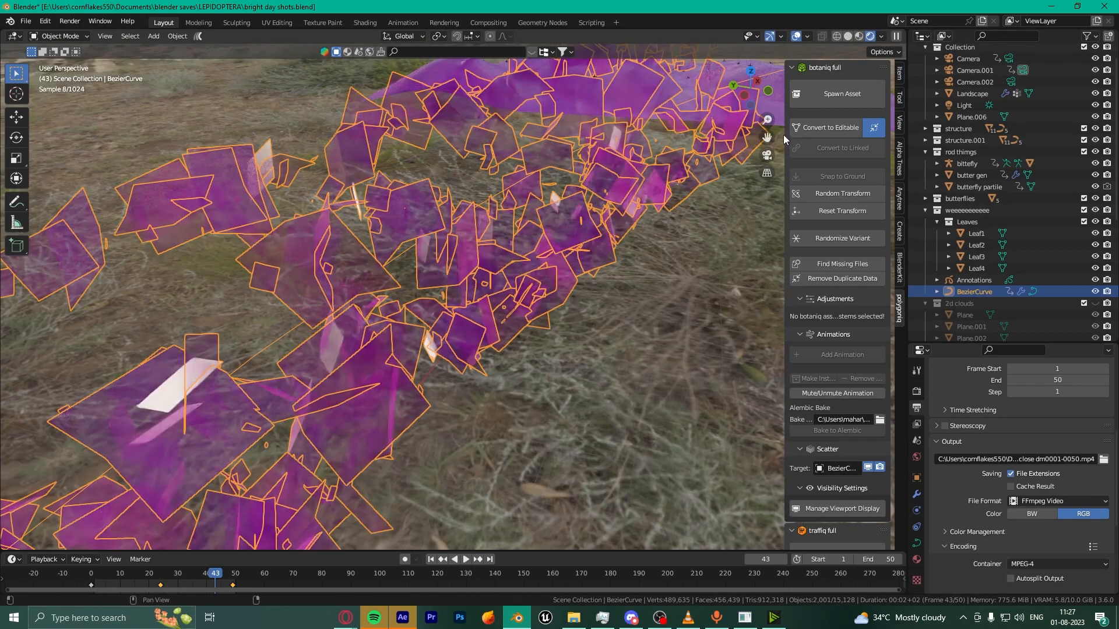
{"action": "left_click", "coordinate": [848, 37]}
{"action": "key", "text": "space"}
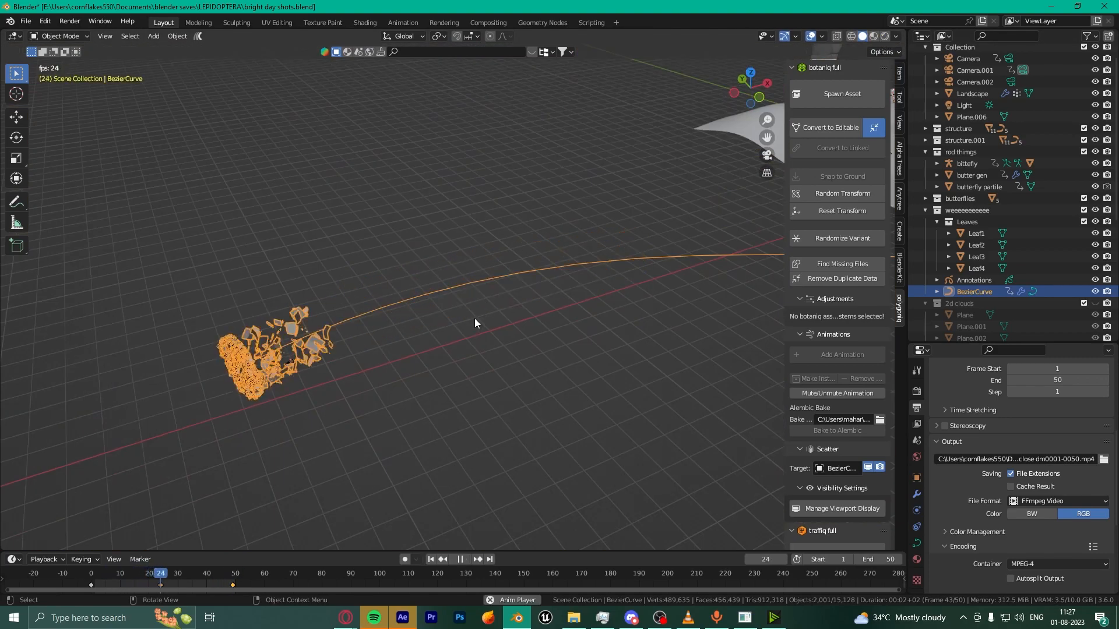
{"action": "key", "text": "space"}
{"action": "left_click", "coordinate": [529, 22]}
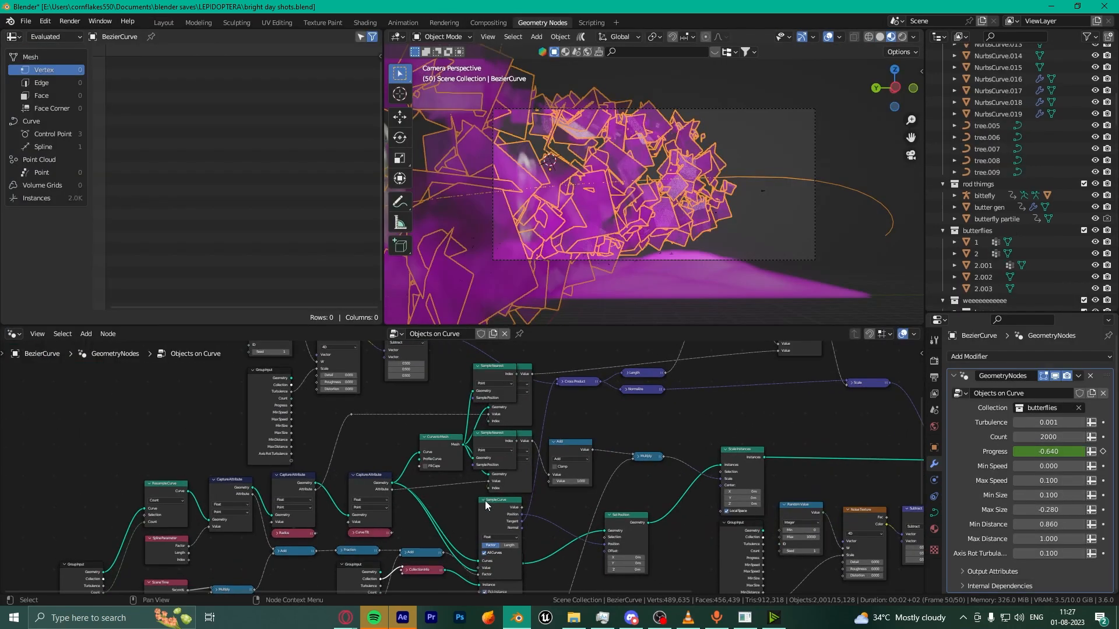
Step: Move the Sample Nearest node up and clear of the Sample Index node
{"action": "middle_click_drag", "start_coordinate": [698, 425], "coordinate": [610, 525]}
{"action": "scroll", "coordinate": [606, 522], "scroll_direction": "up", "scroll_amount": 2}
{"action": "left_click", "coordinate": [368, 460]}
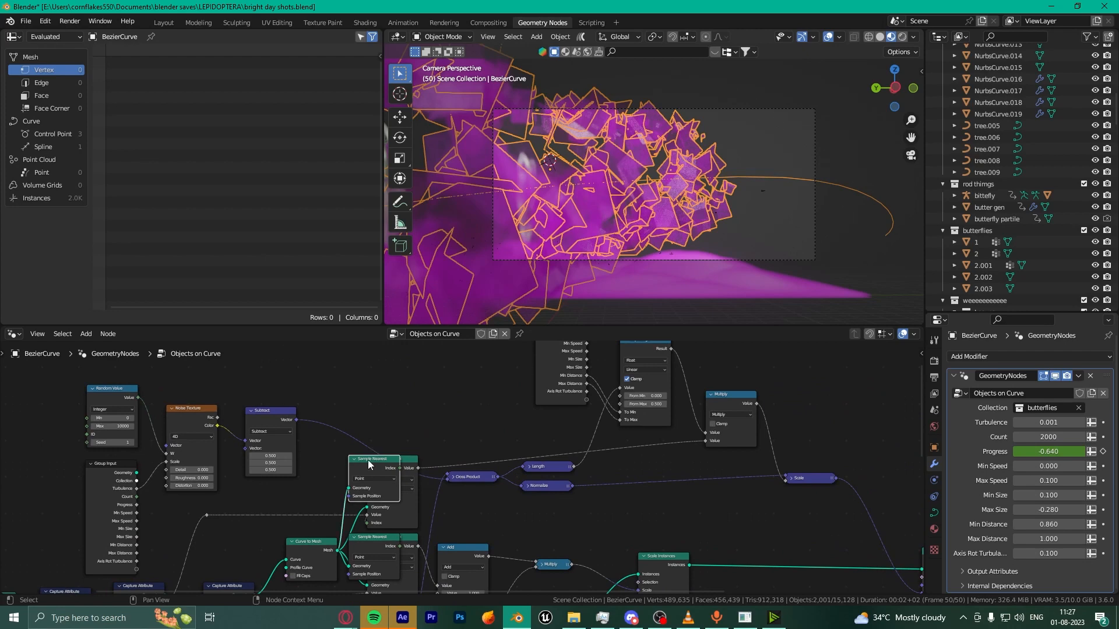
{"action": "left_click_drag", "start_coordinate": [390, 472], "coordinate": [453, 399]}
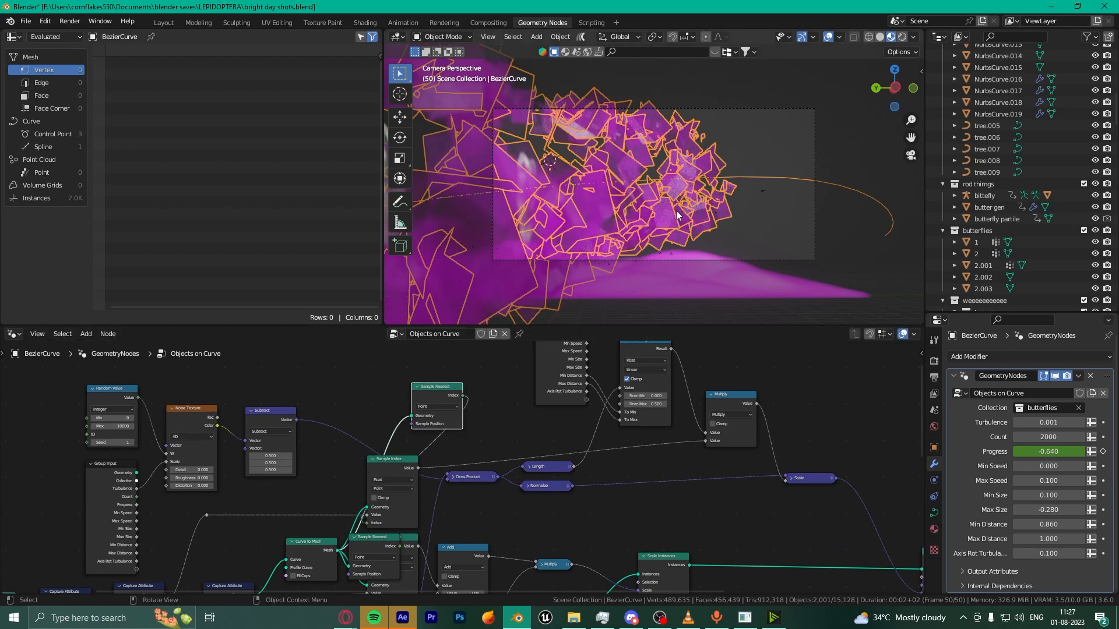
{"action": "middle_click_drag", "start_coordinate": [571, 262], "coordinate": [672, 247]}
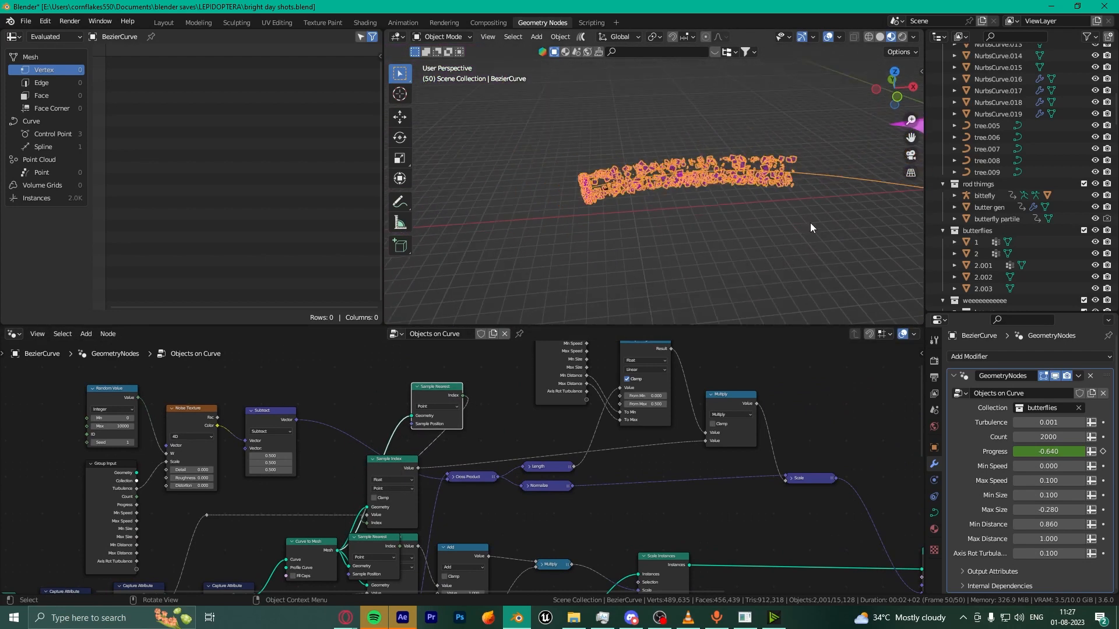
{"action": "middle_click_drag", "start_coordinate": [811, 223], "coordinate": [785, 186]}
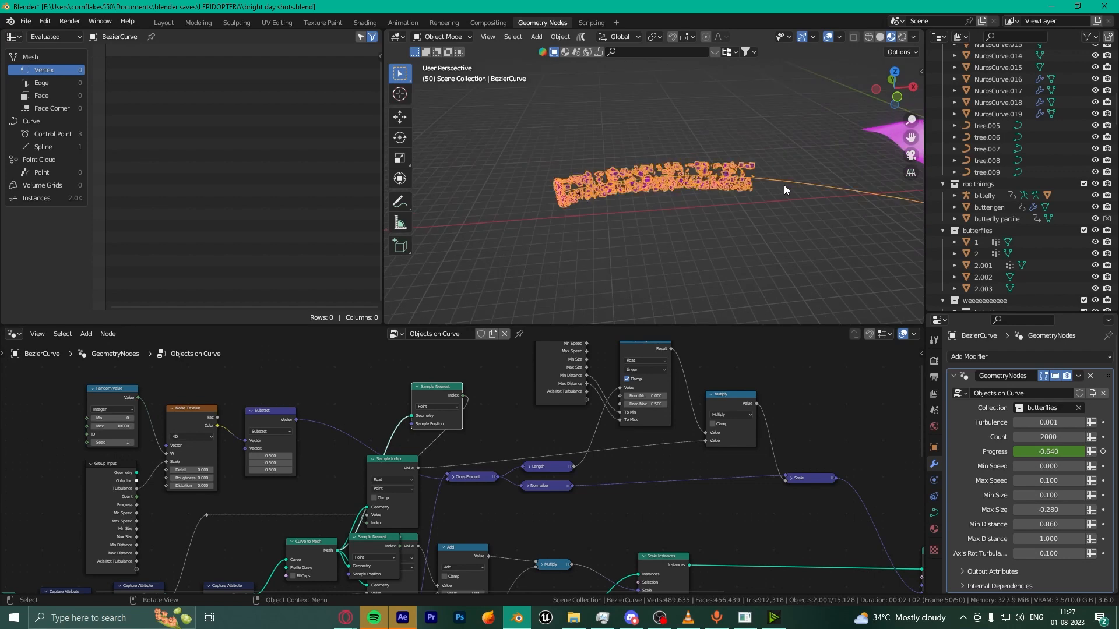
{"action": "left_click_drag", "start_coordinate": [434, 394], "coordinate": [399, 389]}
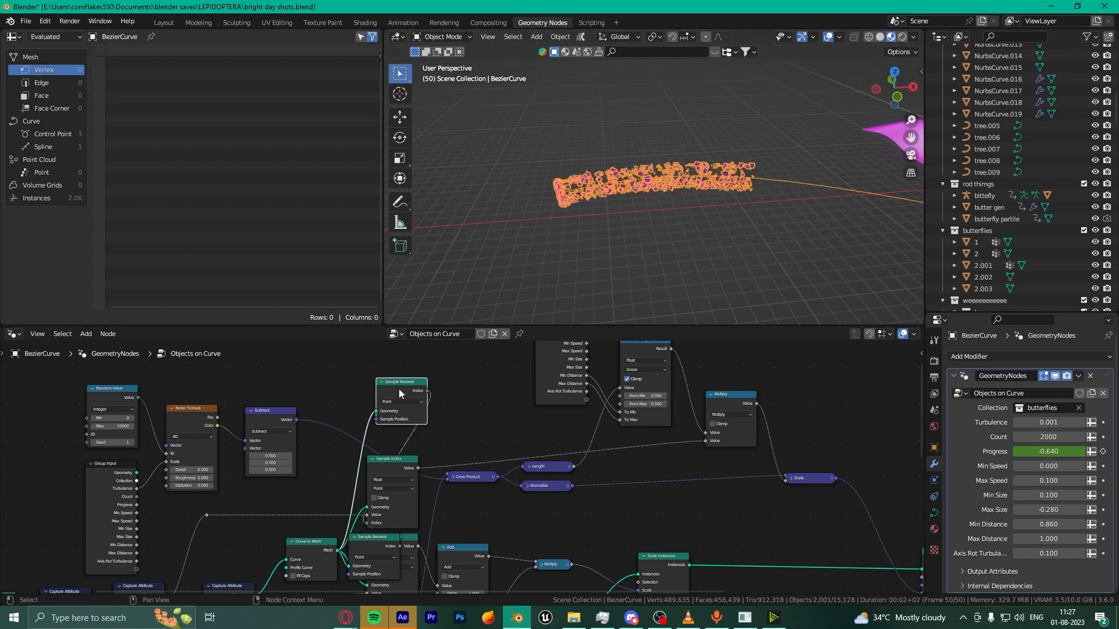
Step: Inspect the butterfly strip along the BezierCurve, reselecting and then deselecting the swarm
{"action": "scroll", "coordinate": [718, 232], "scroll_direction": "up", "scroll_amount": 3}
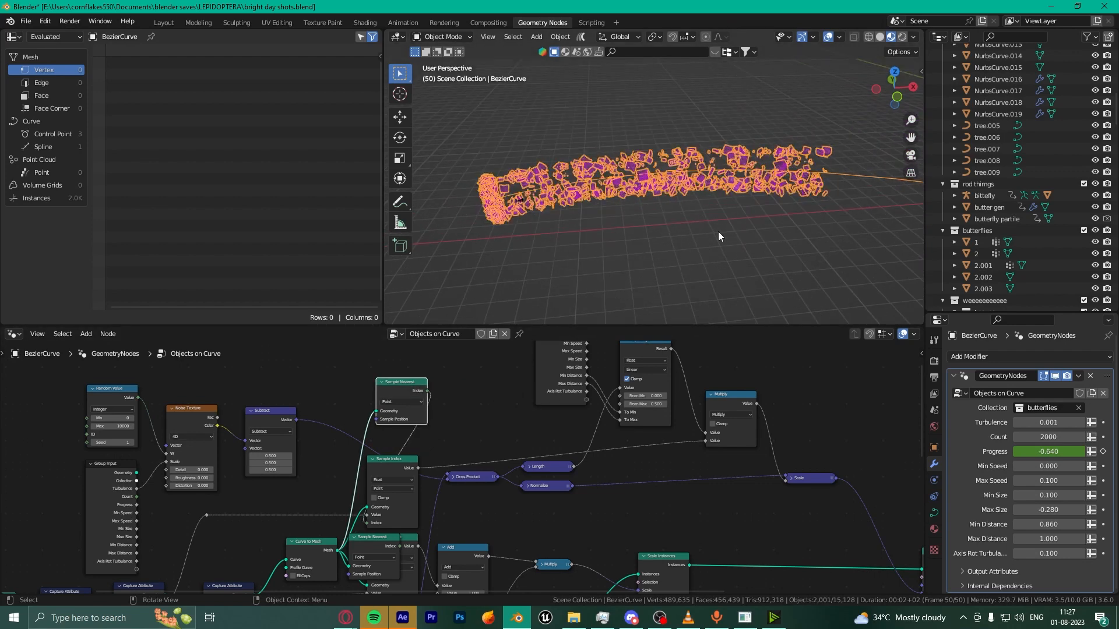
{"action": "left_click", "coordinate": [718, 232]}
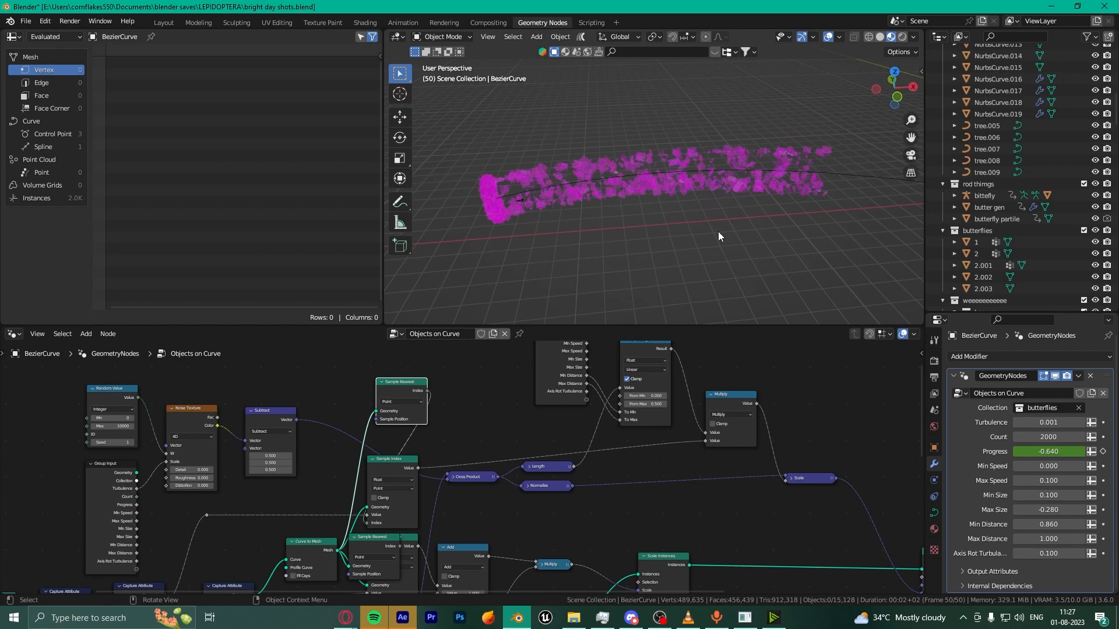
{"action": "scroll", "coordinate": [718, 232], "scroll_direction": "up", "scroll_amount": 2}
{"action": "middle_click_drag", "start_coordinate": [718, 232], "coordinate": [764, 243]}
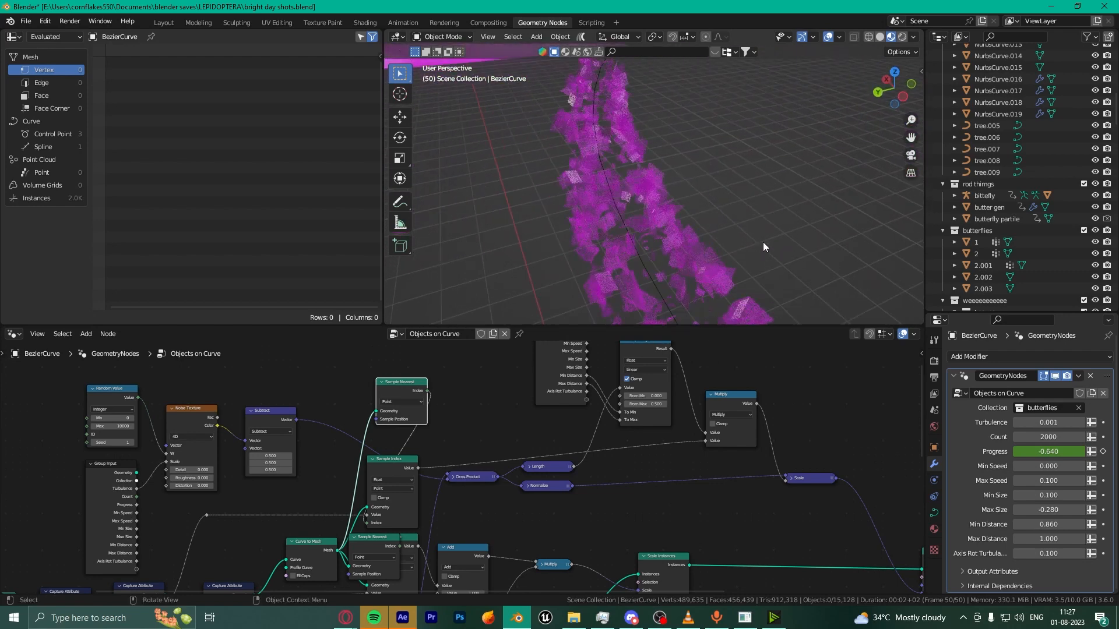
{"action": "scroll", "coordinate": [763, 242], "scroll_direction": "up", "scroll_amount": 2}
{"action": "left_click", "coordinate": [588, 206]}
{"action": "scroll", "coordinate": [834, 274], "scroll_direction": "down", "scroll_amount": 4}
{"action": "middle_click_drag", "start_coordinate": [833, 274], "coordinate": [711, 300]}
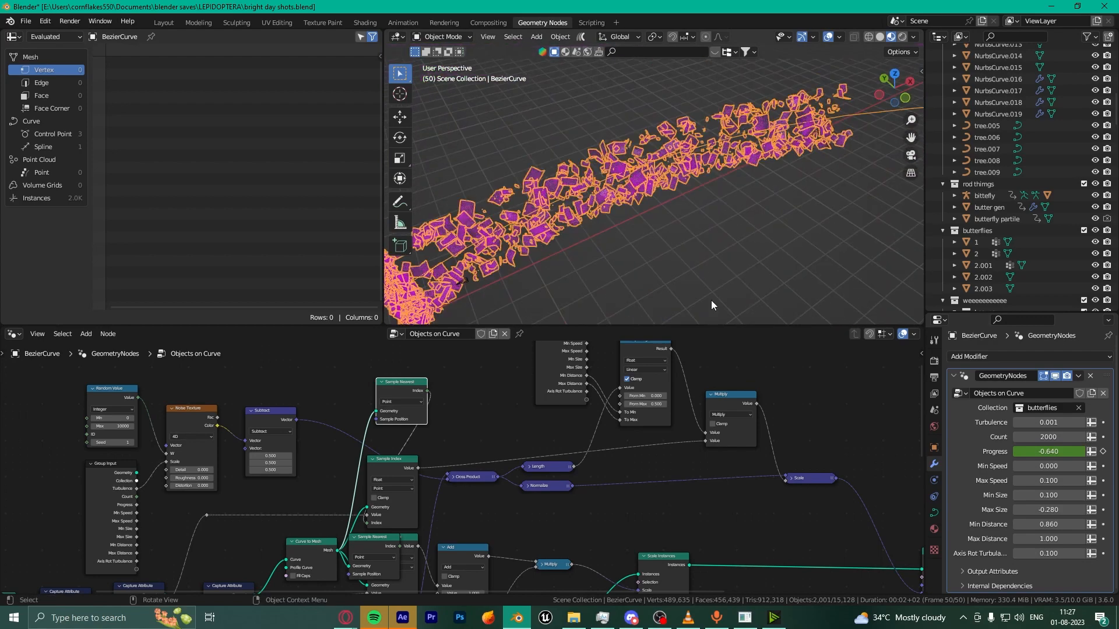
{"action": "left_click", "coordinate": [711, 299]}
{"action": "scroll", "coordinate": [711, 299], "scroll_direction": "down", "scroll_amount": 4}
Step: Back in Layout, view through the scene camera and play the animation
{"action": "left_click", "coordinate": [164, 22]}
{"action": "scroll", "coordinate": [656, 256], "scroll_direction": "up", "scroll_amount": 2}
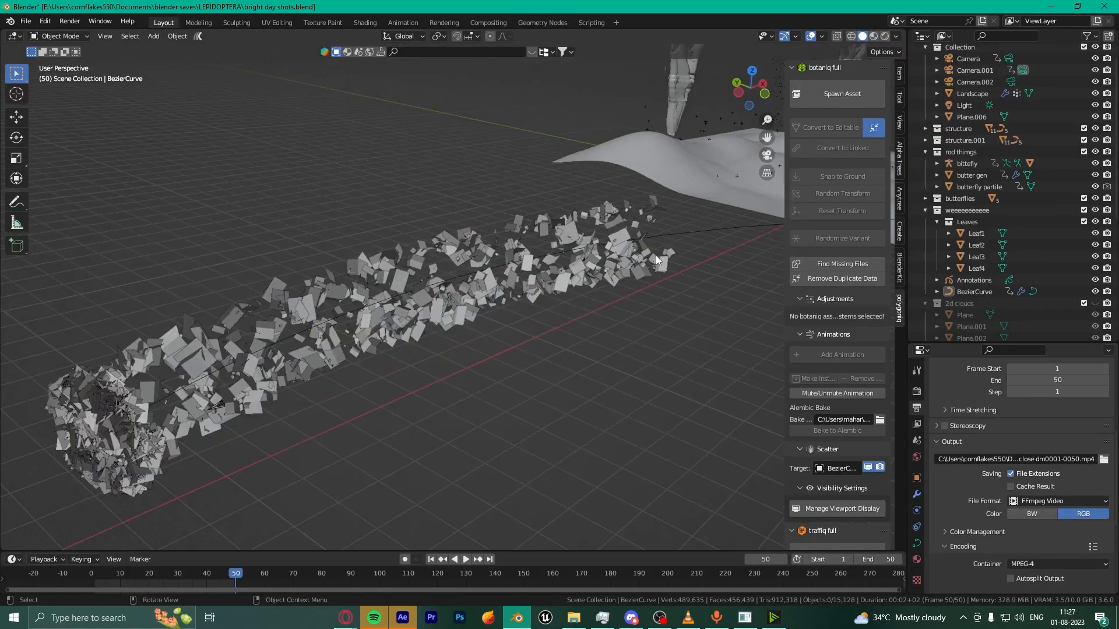
{"action": "key", "text": "KP_0"}
{"action": "key", "text": "space"}
{"action": "key", "text": "space"}
Step: Select the butter gen particle object and view it close up in Rendered shading
{"action": "left_click", "coordinate": [628, 182]}
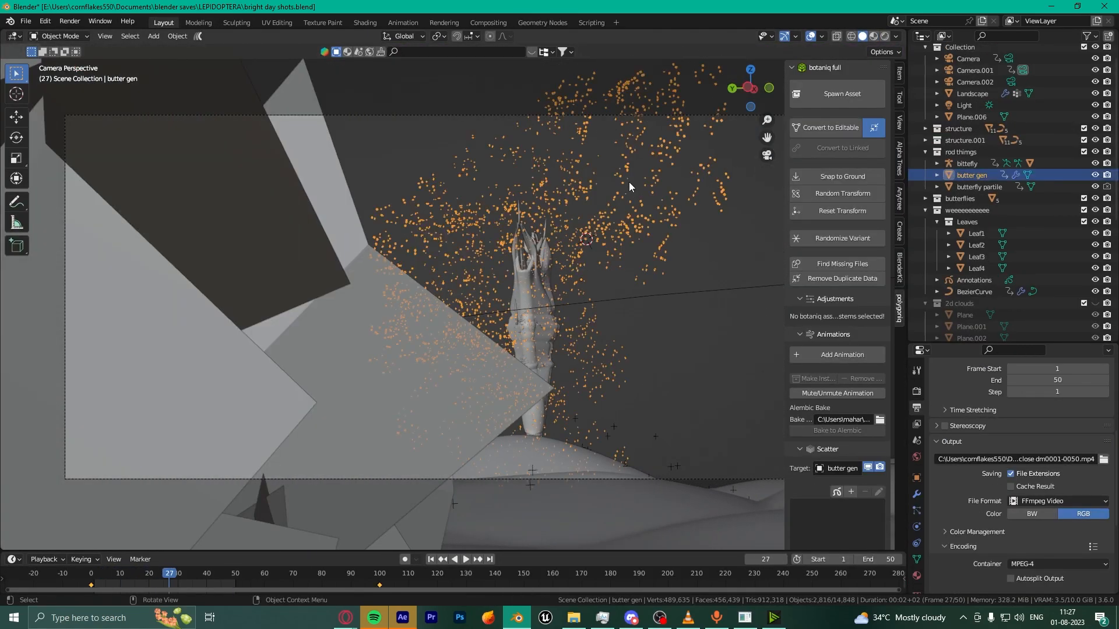
{"action": "key", "text": "KP_0"}
{"action": "middle_click_drag", "start_coordinate": [629, 182], "coordinate": [564, 259]}
{"action": "scroll", "coordinate": [565, 259], "scroll_direction": "up", "scroll_amount": 10}
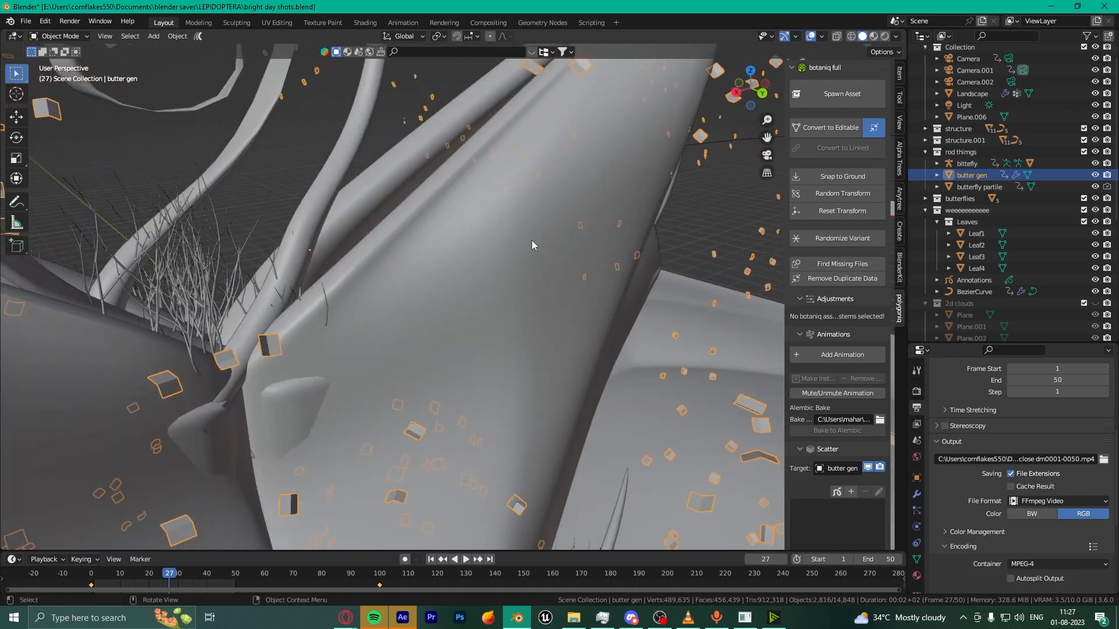
{"action": "scroll", "coordinate": [532, 240], "scroll_direction": "down", "scroll_amount": 8}
{"action": "left_click", "coordinate": [884, 37]}
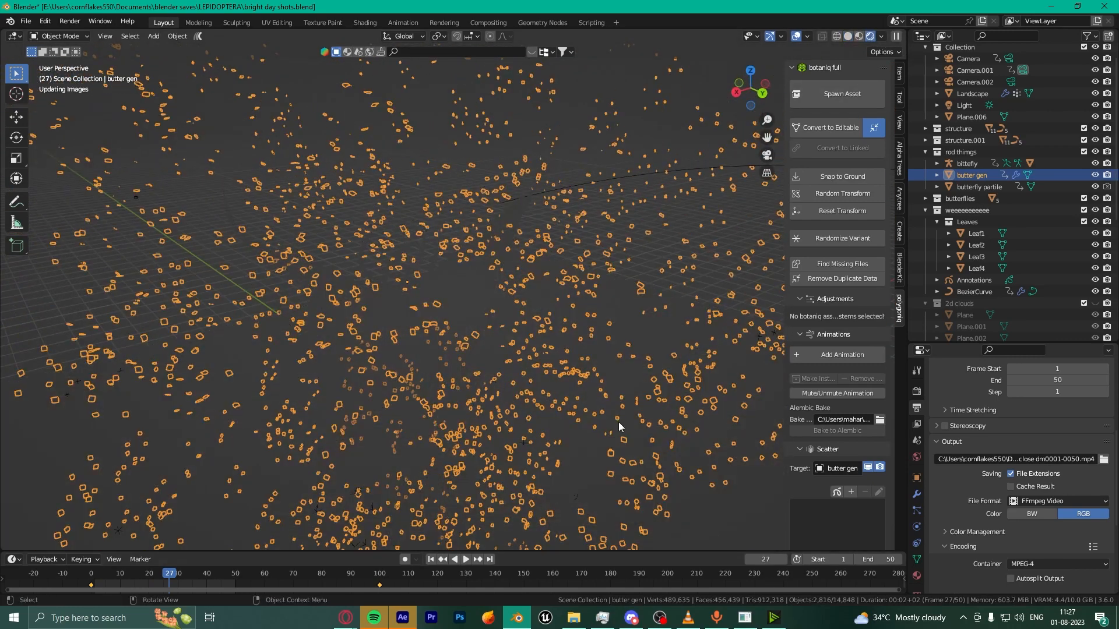
Step: In the Geometry Nodes workspace, frame the selected butter gen object in the viewport
{"action": "left_click", "coordinate": [539, 23]}
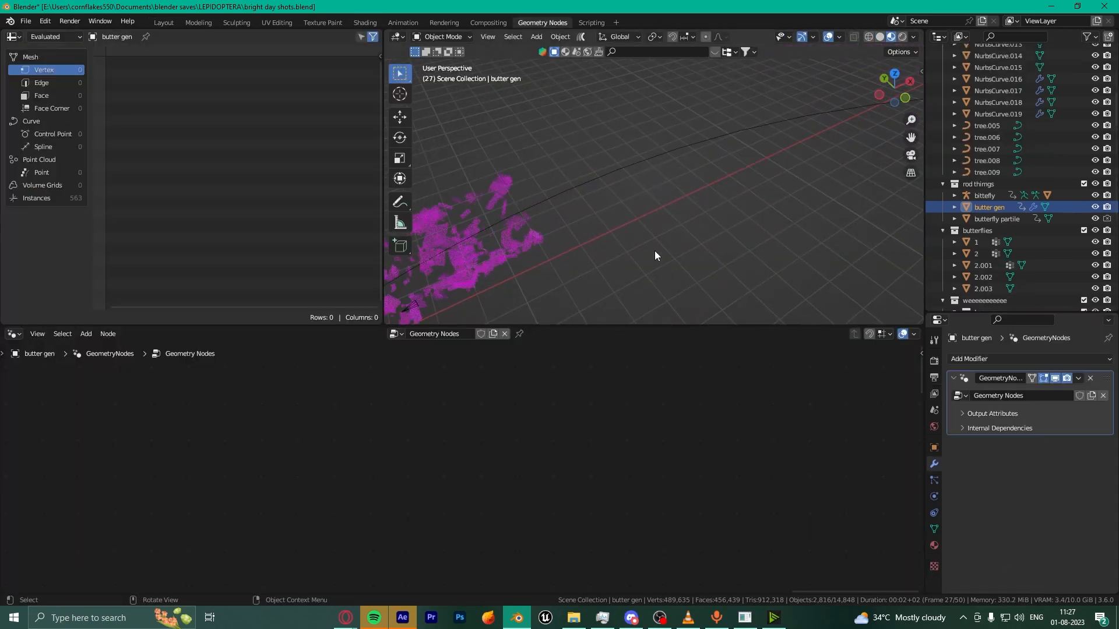
{"action": "key", "text": "KP_Decimal"}
{"action": "scroll", "coordinate": [655, 251], "scroll_direction": "up", "scroll_amount": 4}
{"action": "middle_click_drag", "start_coordinate": [655, 250], "coordinate": [630, 211]}
{"action": "scroll", "coordinate": [629, 211], "scroll_direction": "up", "scroll_amount": 5}
{"action": "scroll", "coordinate": [519, 441], "scroll_direction": "down", "scroll_amount": 6}
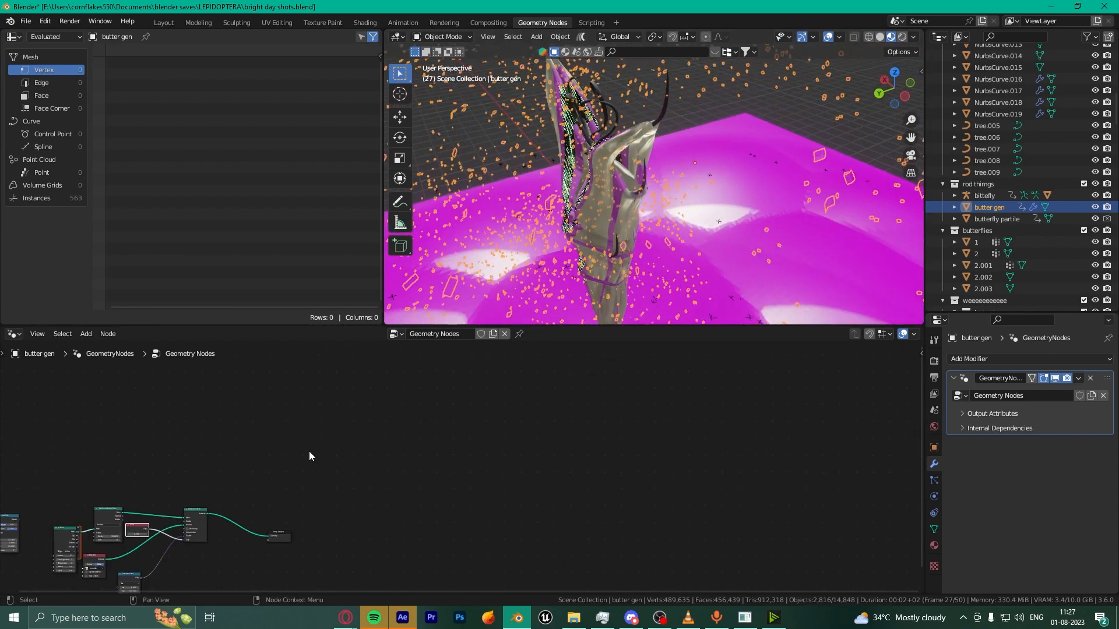
Step: Move the cylinder node aside and delete the Rotate Euler node from the butter gen tree
{"action": "middle_click_drag", "start_coordinate": [309, 451], "coordinate": [580, 374]}
{"action": "scroll", "coordinate": [582, 374], "scroll_direction": "up", "scroll_amount": 9}
{"action": "left_click_drag", "start_coordinate": [159, 431], "coordinate": [39, 501]}
{"action": "left_click_drag", "start_coordinate": [153, 406], "coordinate": [70, 350]}
{"action": "key", "text": "x"}
{"action": "left_click_drag", "start_coordinate": [284, 428], "coordinate": [197, 388]}
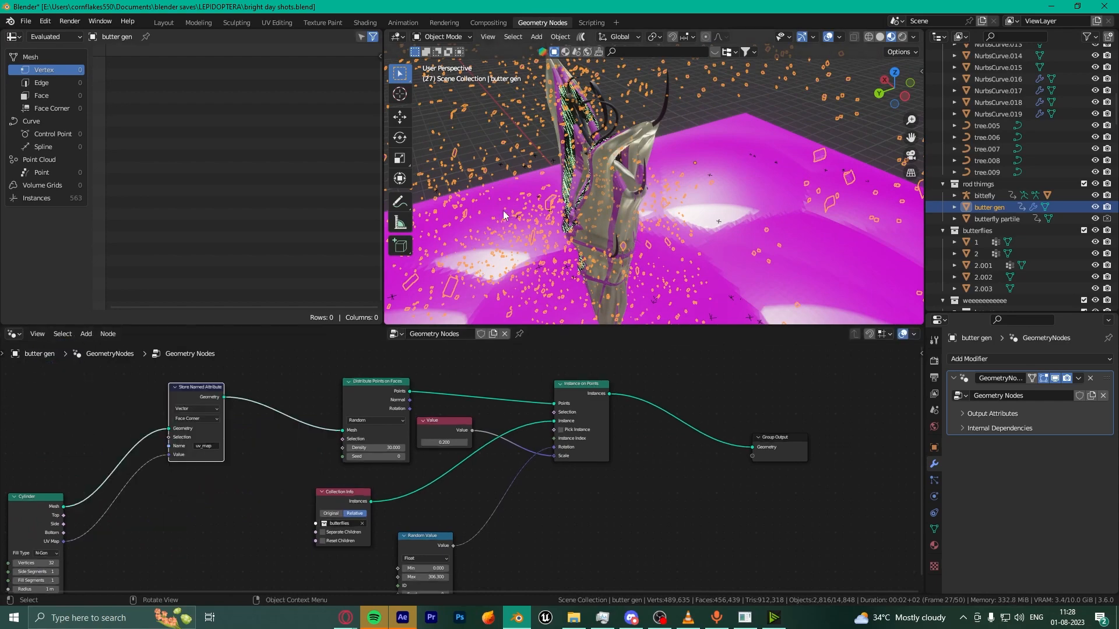
{"action": "middle_click_drag", "start_coordinate": [503, 211], "coordinate": [777, 206]}
{"action": "scroll", "coordinate": [628, 234], "scroll_direction": "down", "scroll_amount": 4}
{"action": "scroll", "coordinate": [777, 205], "scroll_direction": "down", "scroll_amount": 4}
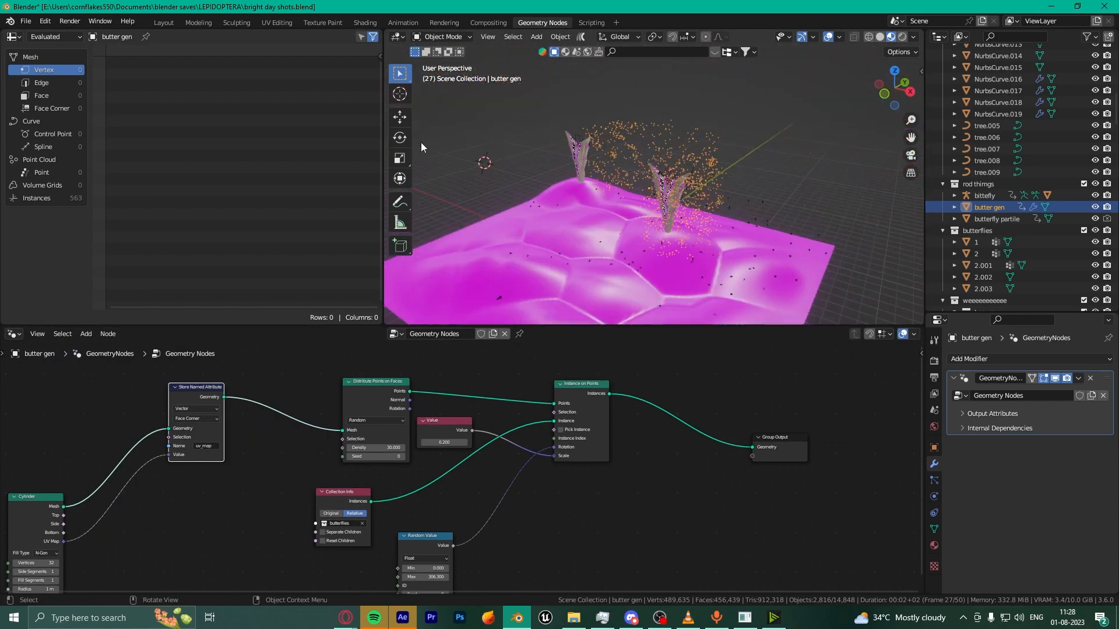
{"action": "scroll", "coordinate": [422, 147], "scroll_direction": "up", "scroll_amount": 8}
{"action": "scroll", "coordinate": [419, 419], "scroll_direction": "up", "scroll_amount": 2}
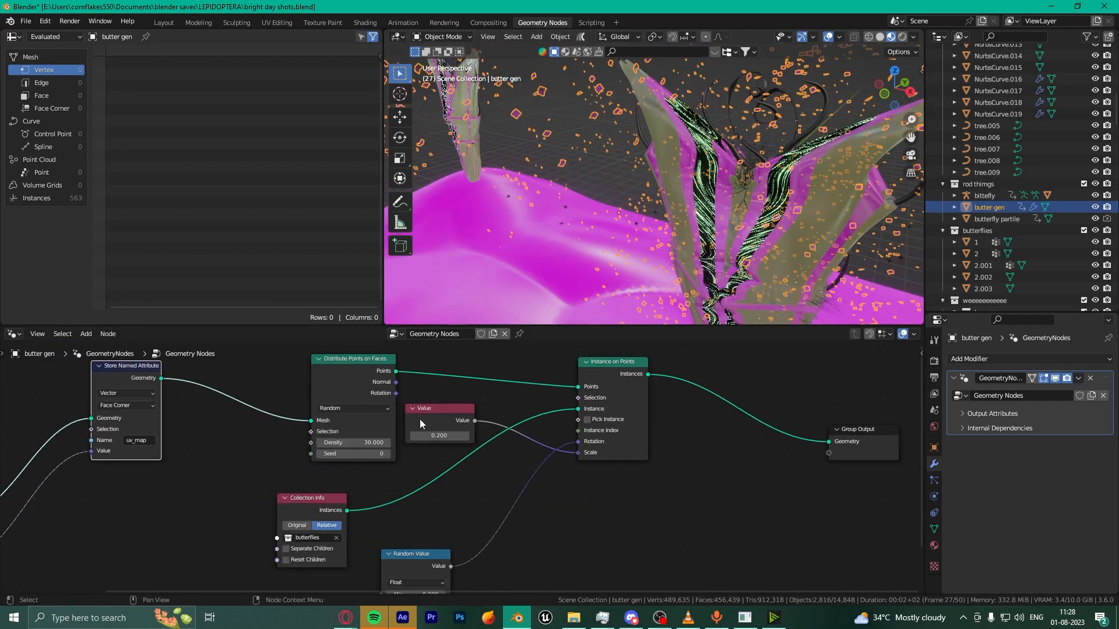
{"action": "scroll", "coordinate": [460, 469], "scroll_direction": "down", "scroll_amount": 1}
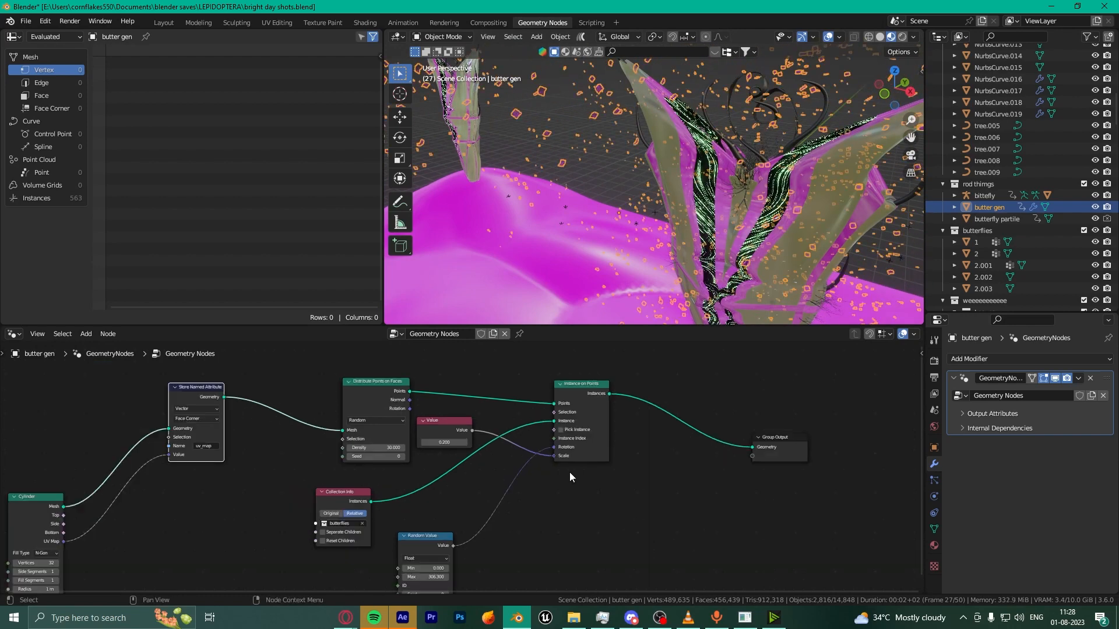
{"action": "scroll", "coordinate": [568, 472], "scroll_direction": "down", "scroll_amount": 2}
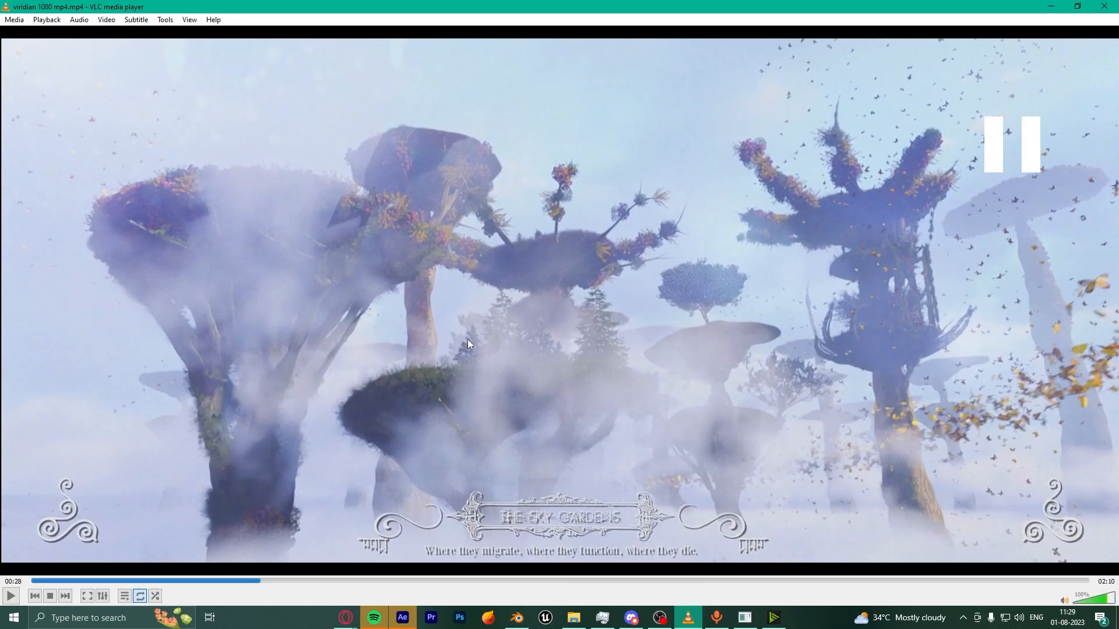
Step: Bring Blender forward and open sky structures 1.blend from File > Open
{"action": "left_click", "coordinate": [517, 618]}
{"action": "left_click", "coordinate": [26, 21]}
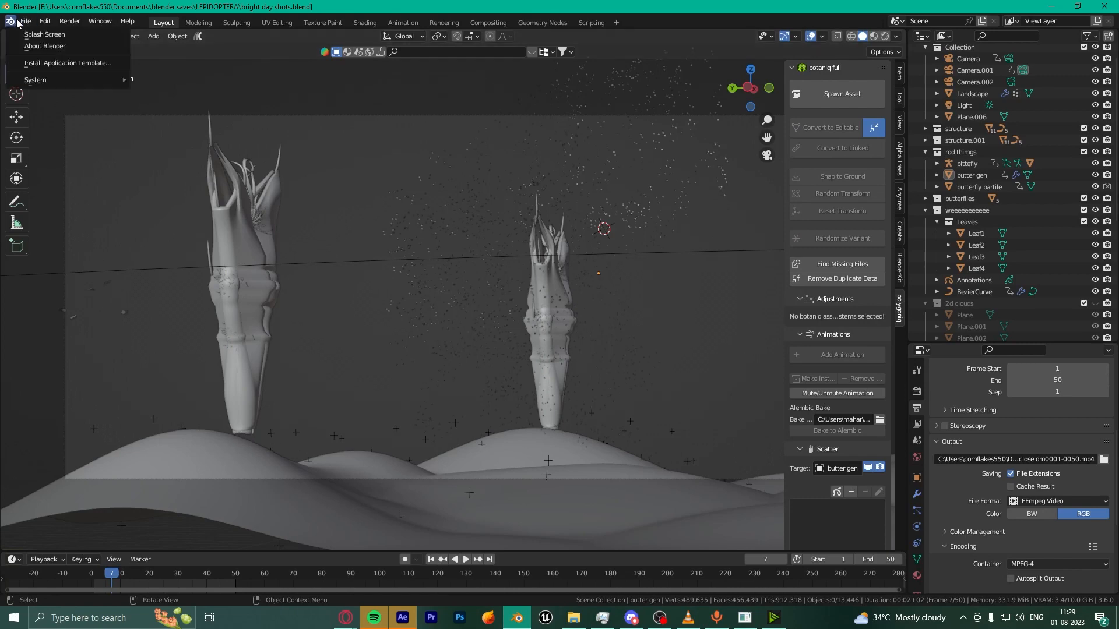
{"action": "left_click", "coordinate": [45, 46]}
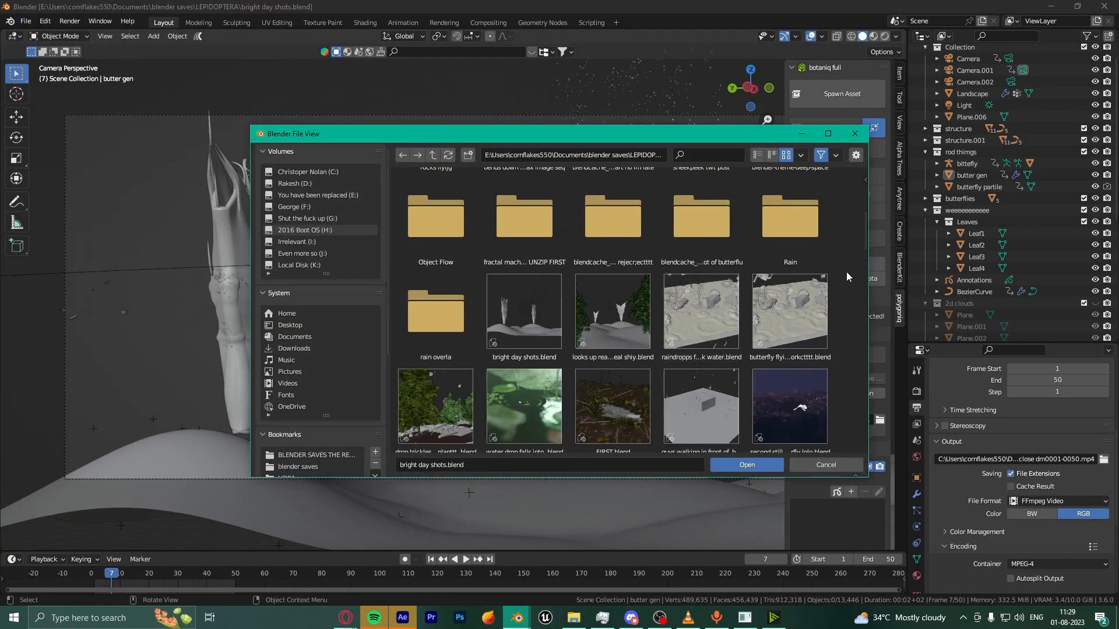
{"action": "scroll", "coordinate": [865, 226], "scroll_direction": "down", "scroll_amount": 10}
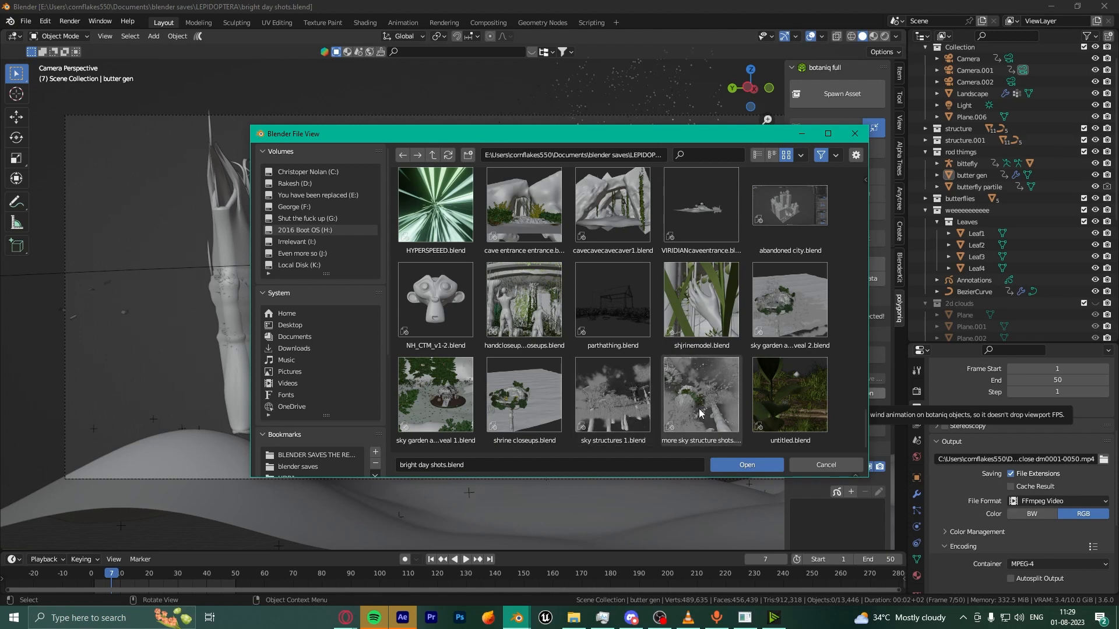
{"action": "double_click", "coordinate": [617, 411]}
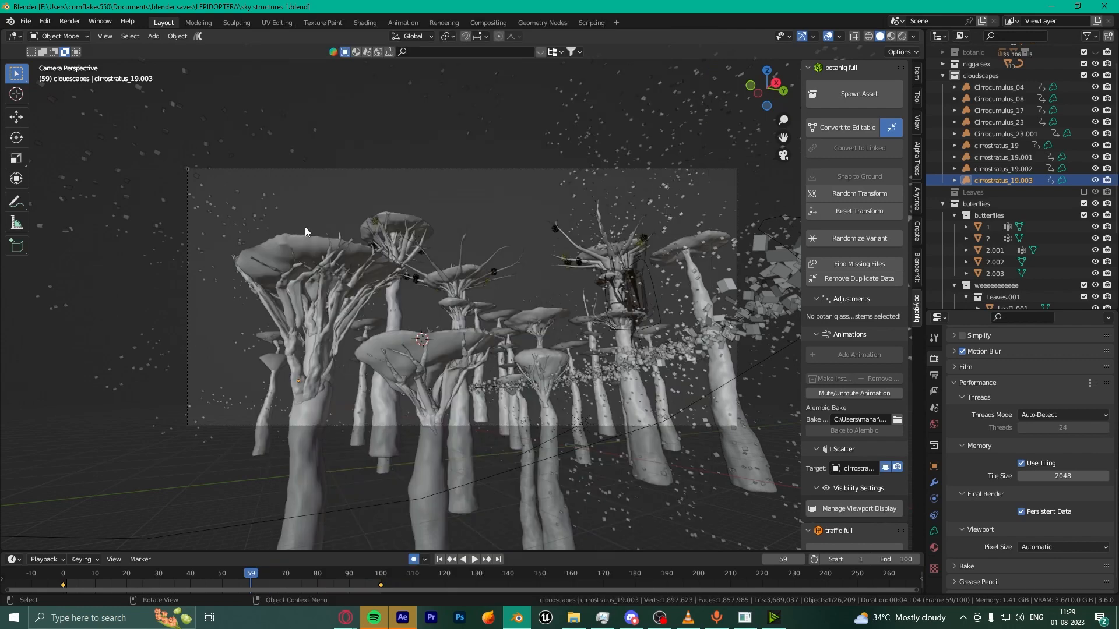
Step: Orbit around the tall mushroom-like towers and trees, then view through the scene camera
{"action": "scroll", "coordinate": [390, 316], "scroll_direction": "up", "scroll_amount": 1}
{"action": "middle_click_drag", "start_coordinate": [389, 316], "coordinate": [509, 369]}
{"action": "scroll", "coordinate": [509, 369], "scroll_direction": "up", "scroll_amount": 2}
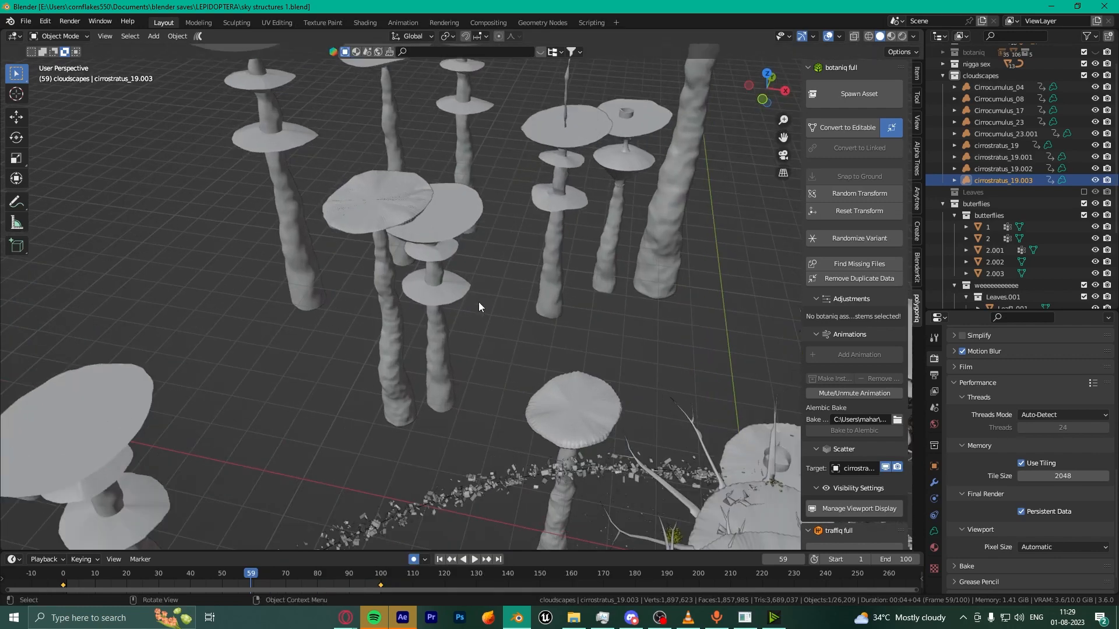
{"action": "scroll", "coordinate": [478, 301], "scroll_direction": "down", "scroll_amount": 4}
{"action": "middle_click_drag", "start_coordinate": [595, 384], "coordinate": [475, 377]}
{"action": "scroll", "coordinate": [475, 377], "scroll_direction": "down", "scroll_amount": 3}
{"action": "key", "text": "KP_0"}
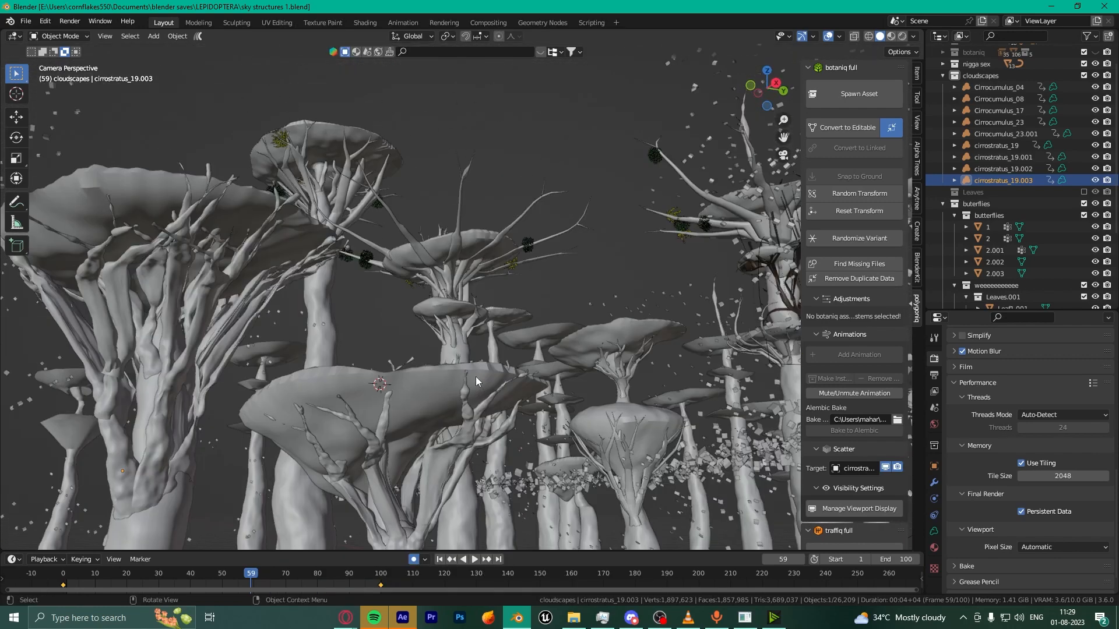
Step: Frame the right-hand tree close up, then go back to the camera view
{"action": "scroll", "coordinate": [623, 341], "scroll_direction": "down", "scroll_amount": 3}
{"action": "left_click", "coordinate": [674, 287]}
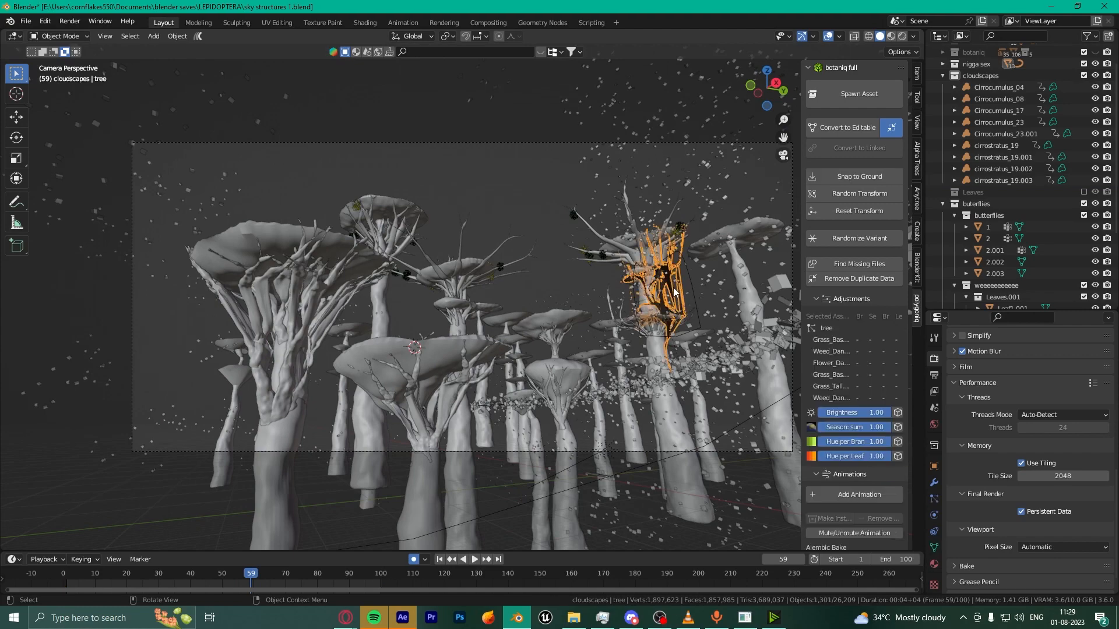
{"action": "key", "text": "KP_Decimal"}
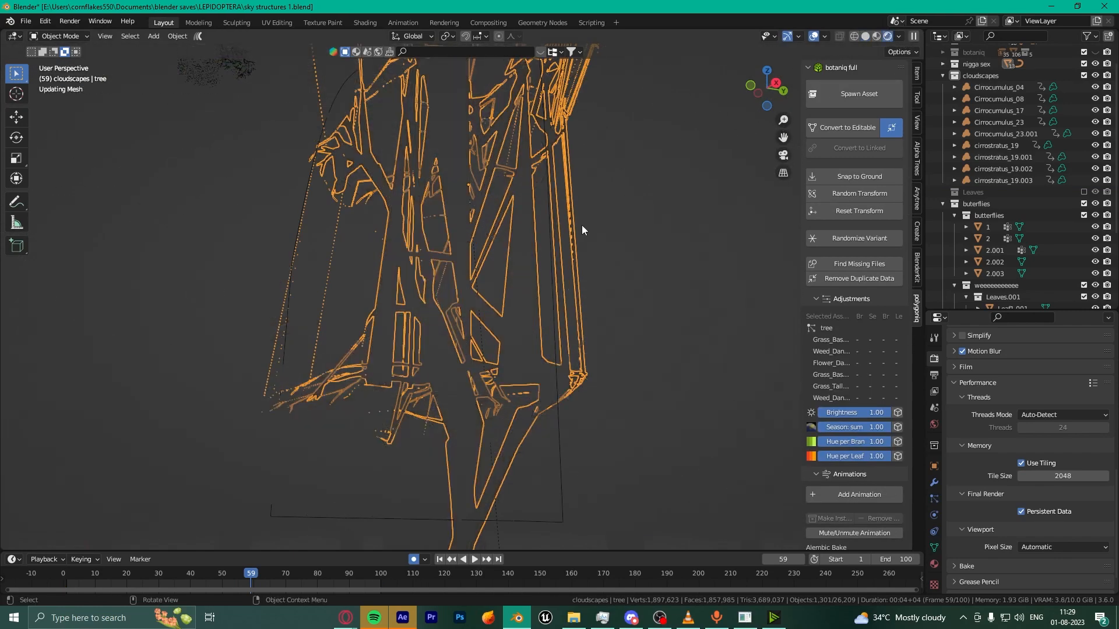
{"action": "key", "text": "KP_0"}
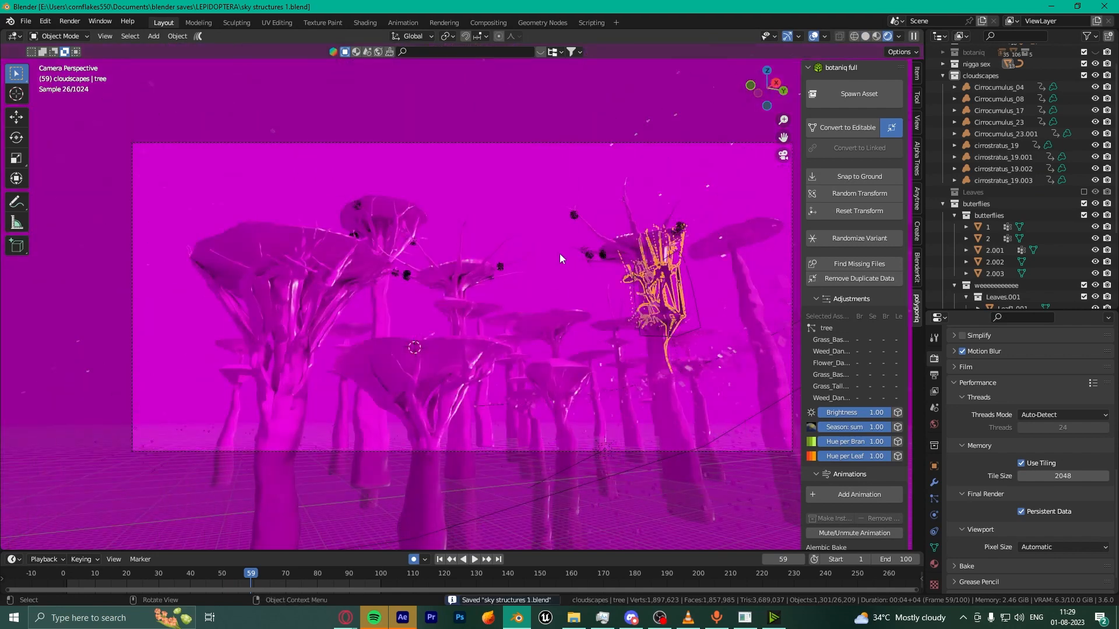
Step: Select and deselect the centre tree, tree.008, and switch back to solid shading
{"action": "left_click", "coordinate": [542, 231]}
{"action": "left_click", "coordinate": [551, 177]}
{"action": "scroll", "coordinate": [524, 216], "scroll_direction": "up", "scroll_amount": 1}
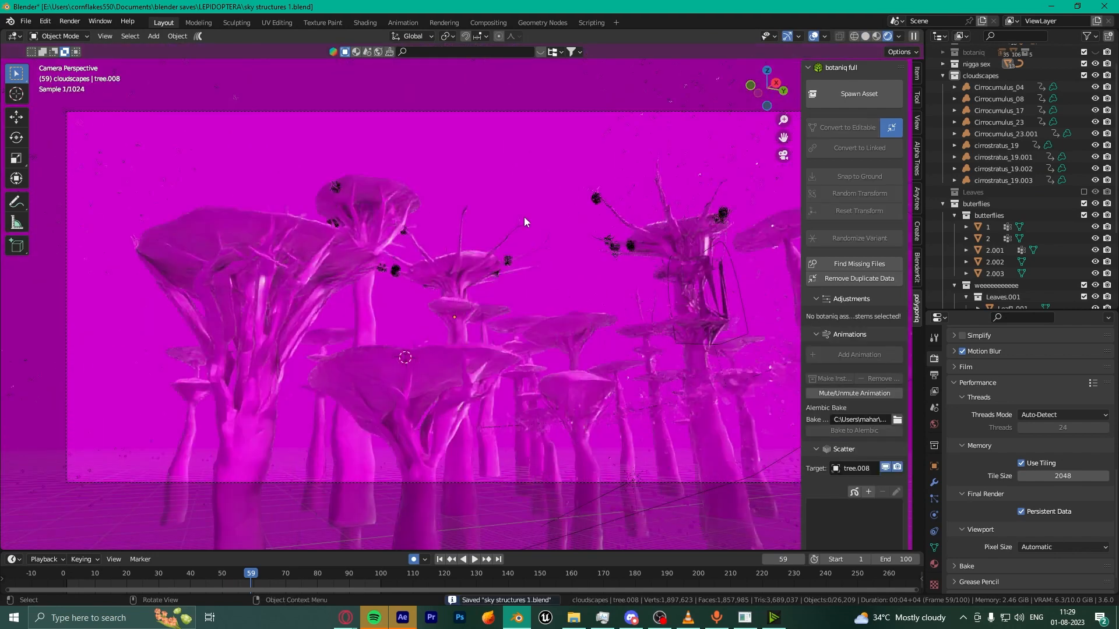
{"action": "left_click", "coordinate": [867, 36]}
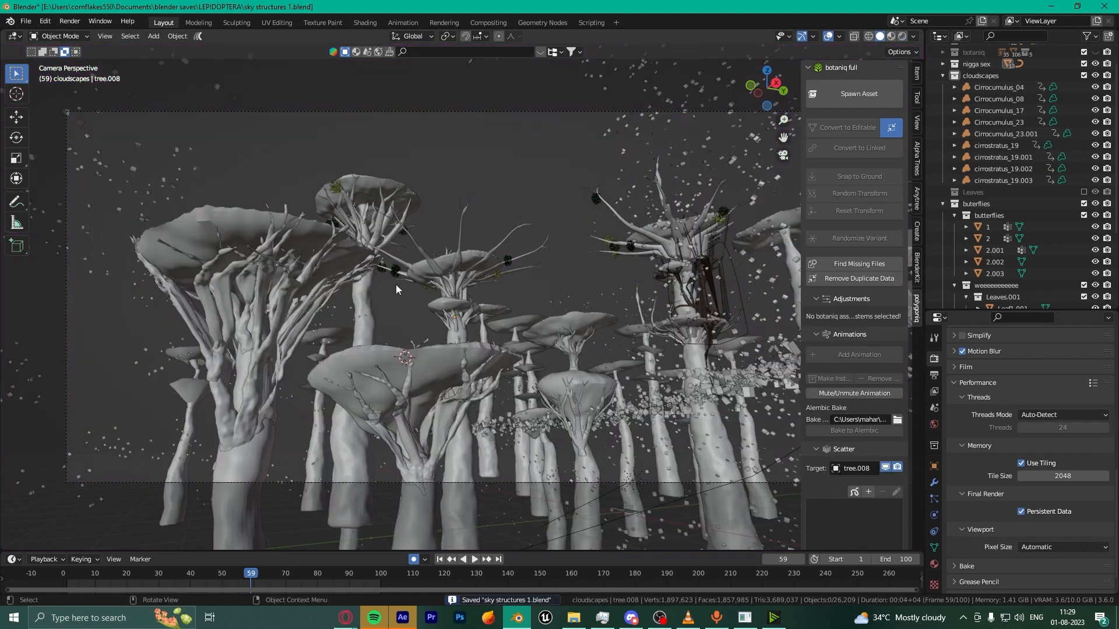
Step: Frame the left tree, tree.004, orbit around it, then bring the VLC player forward
{"action": "left_click", "coordinate": [269, 305]}
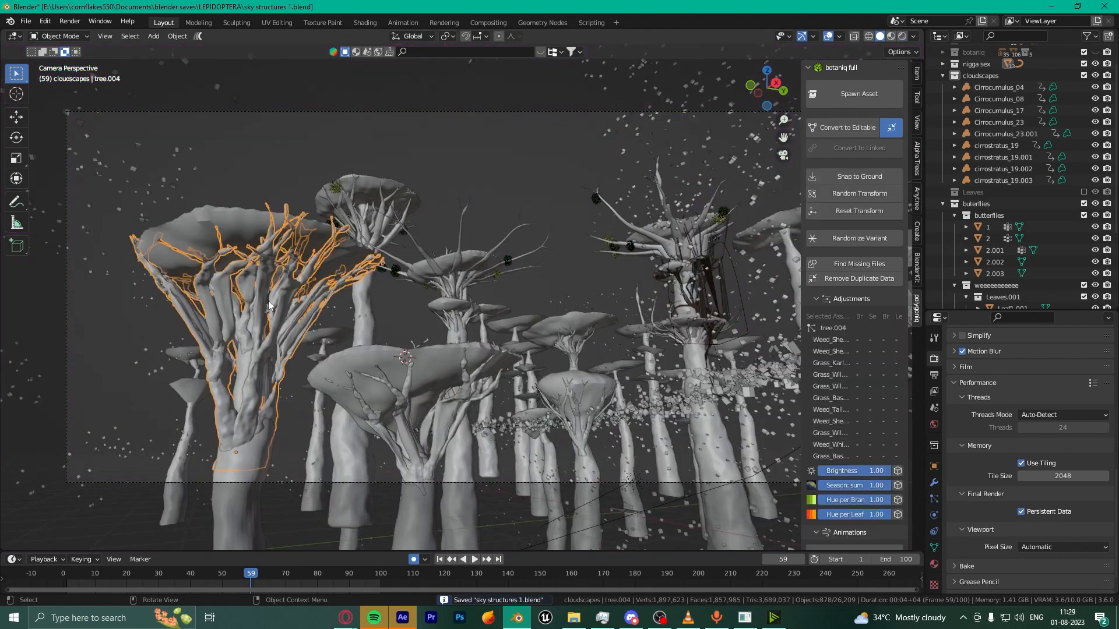
{"action": "key", "text": "KP_Decimal"}
{"action": "scroll", "coordinate": [314, 295], "scroll_direction": "up", "scroll_amount": 4}
{"action": "middle_click_drag", "start_coordinate": [427, 285], "coordinate": [520, 327]}
{"action": "scroll", "coordinate": [520, 327], "scroll_direction": "down", "scroll_amount": 3}
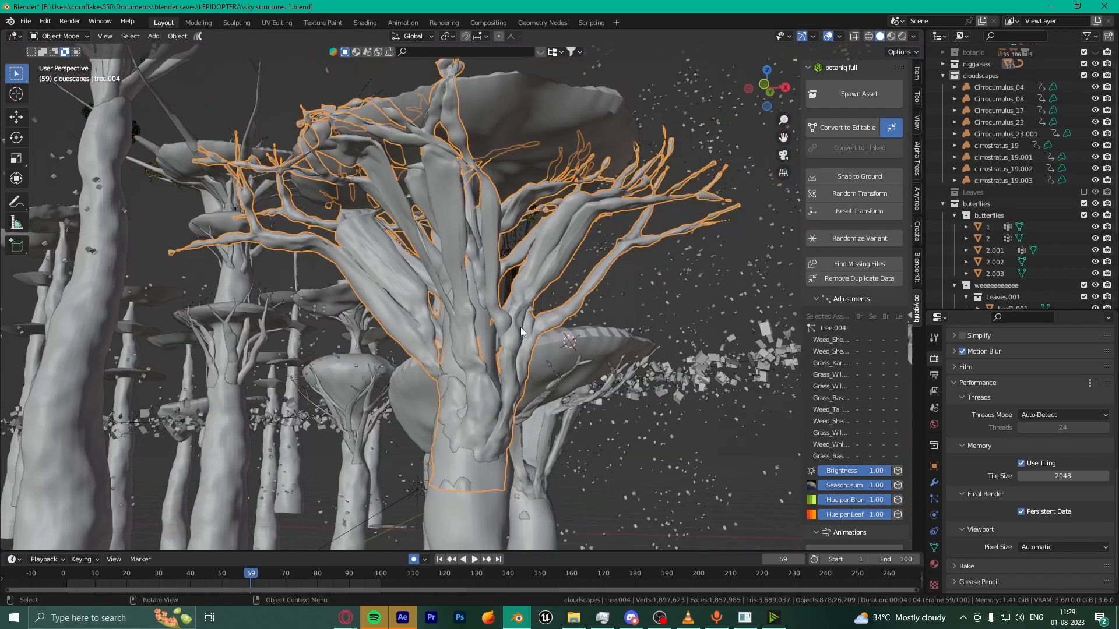
{"action": "left_click", "coordinate": [688, 617]}
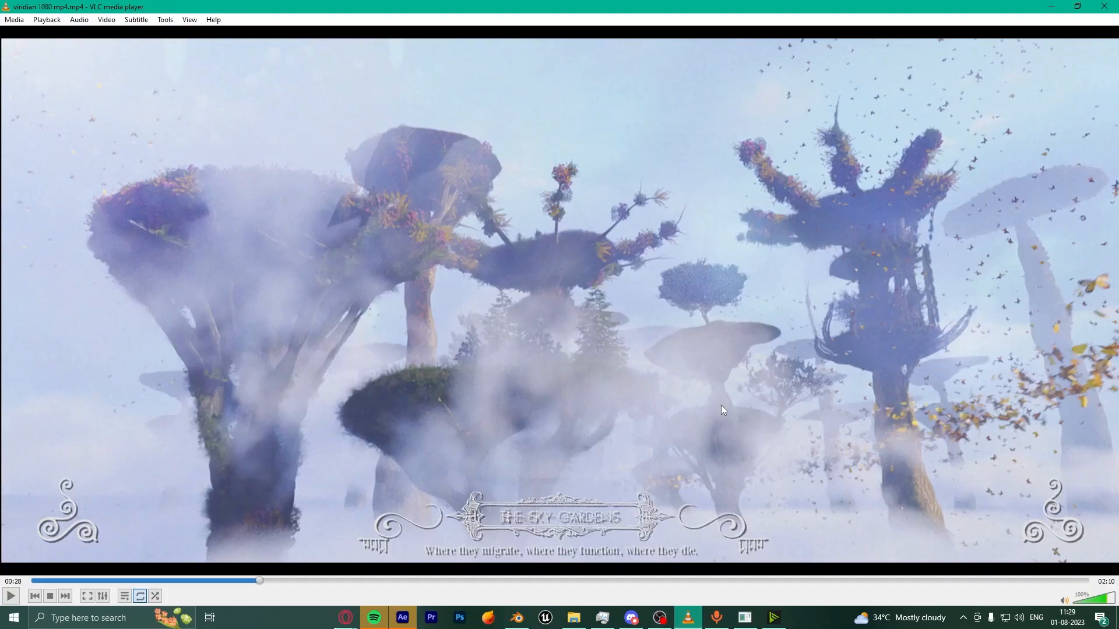
Step: Play the misty Sky Gardens clip in VLC, then minimise VLC to return to Blender
{"action": "key", "text": "space"}
{"action": "key", "text": "space"}
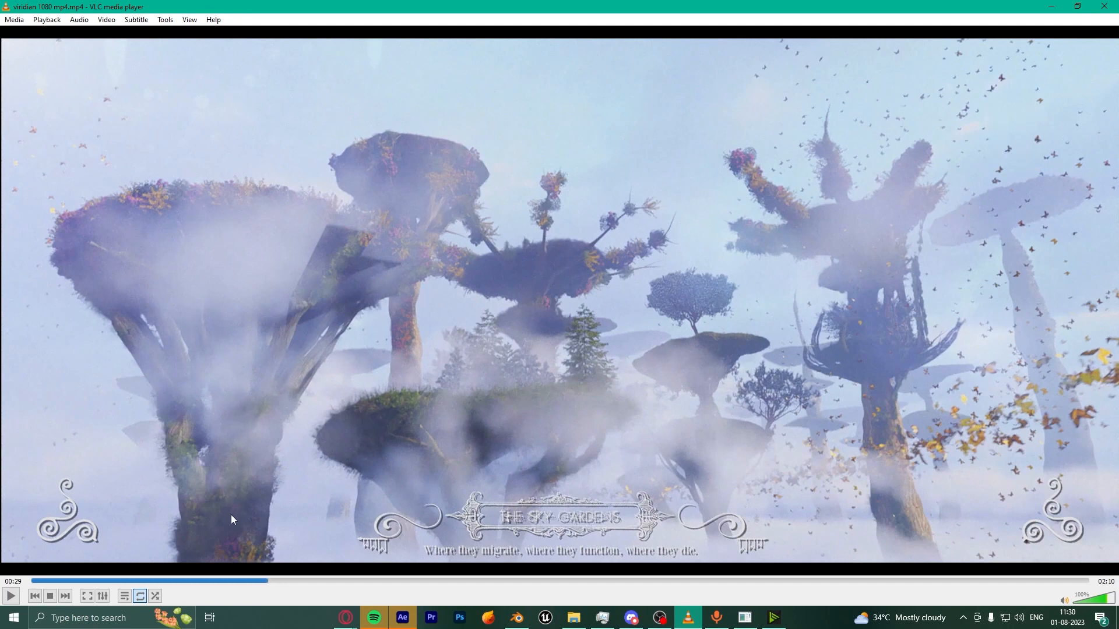
{"action": "left_click", "coordinate": [1051, 5]}
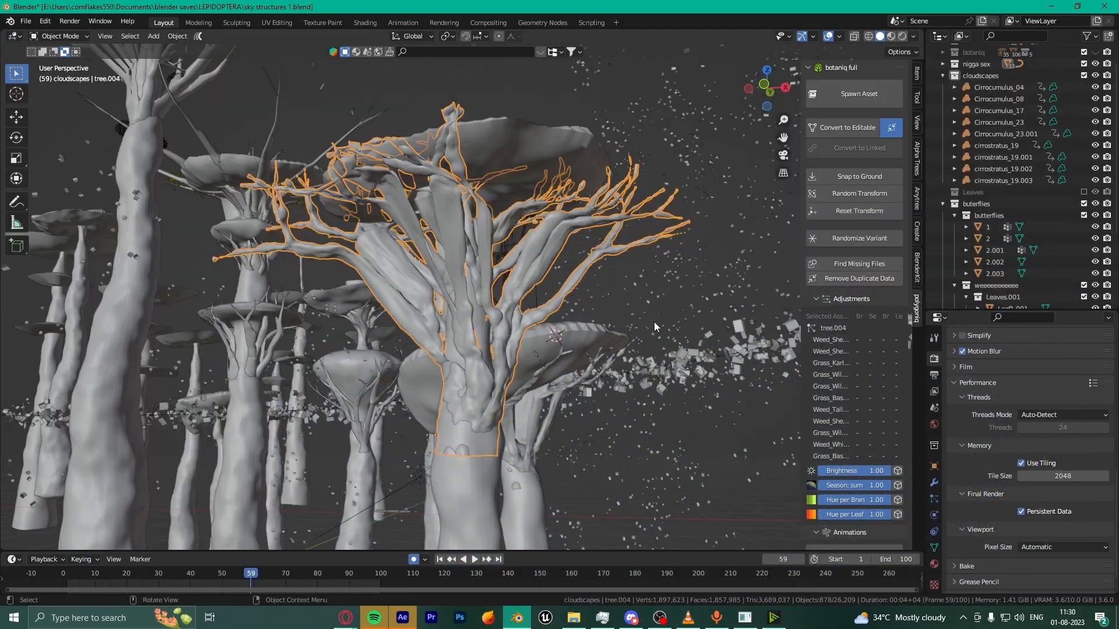
Step: Select the trunk Cylinder.003 and enter Edit Mode with box selection active
{"action": "middle_click_drag", "start_coordinate": [654, 322], "coordinate": [554, 359]}
{"action": "scroll", "coordinate": [553, 359], "scroll_direction": "down", "scroll_amount": 2}
{"action": "left_click", "coordinate": [500, 189]}
{"action": "middle_click_drag", "start_coordinate": [500, 189], "coordinate": [470, 212]}
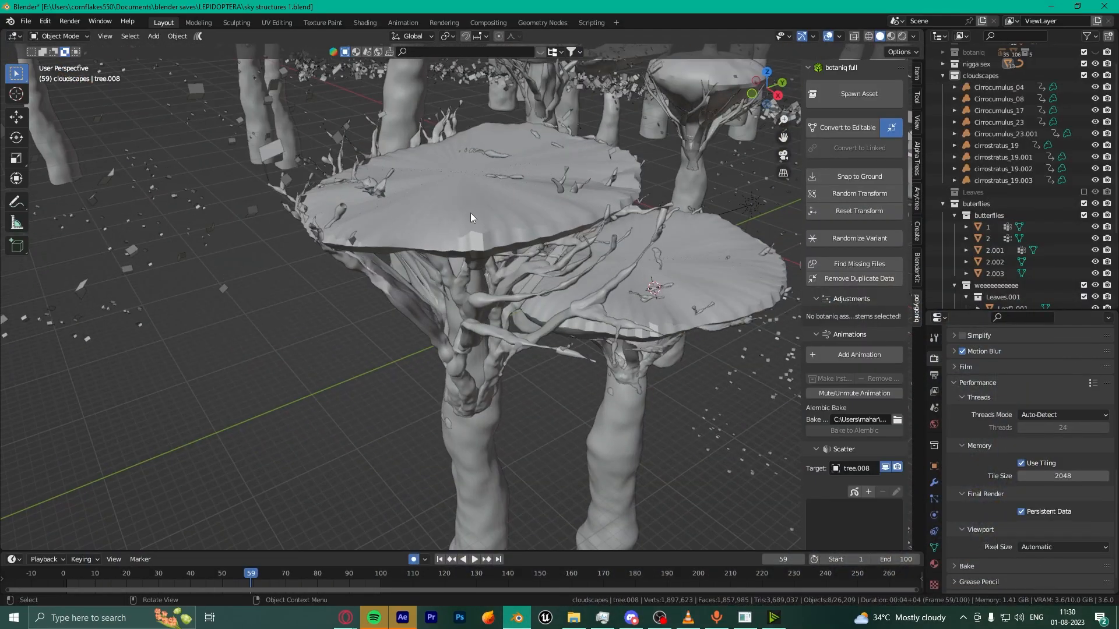
{"action": "left_click", "coordinate": [470, 212]}
{"action": "scroll", "coordinate": [465, 280], "scroll_direction": "down", "scroll_amount": 3}
{"action": "key", "text": "Tab"}
{"action": "scroll", "coordinate": [476, 381], "scroll_direction": "down", "scroll_amount": 2}
{"action": "scroll", "coordinate": [476, 381], "scroll_direction": "up", "scroll_amount": 3}
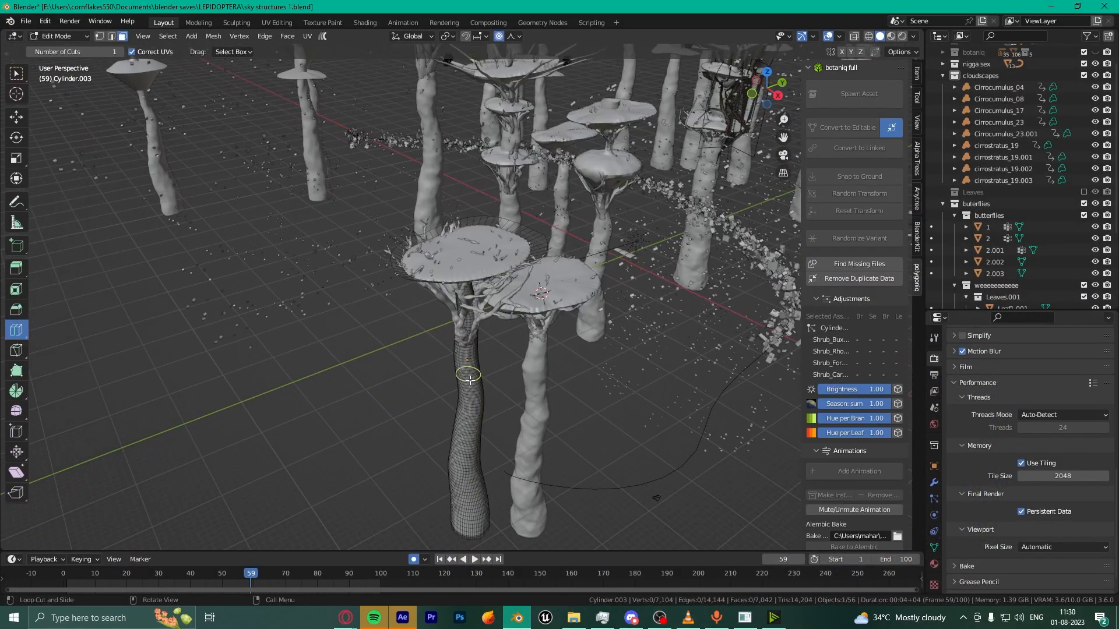
{"action": "key", "text": "w"}
Step: Show Cylinder.003's modifier stack while orbiting around the trunk and tree discs
{"action": "middle_click_drag", "start_coordinate": [476, 381], "coordinate": [451, 215]}
{"action": "scroll", "coordinate": [429, 397], "scroll_direction": "up", "scroll_amount": 3}
{"action": "scroll", "coordinate": [452, 216], "scroll_direction": "down", "scroll_amount": 9}
{"action": "scroll", "coordinate": [451, 215], "scroll_direction": "up", "scroll_amount": 5}
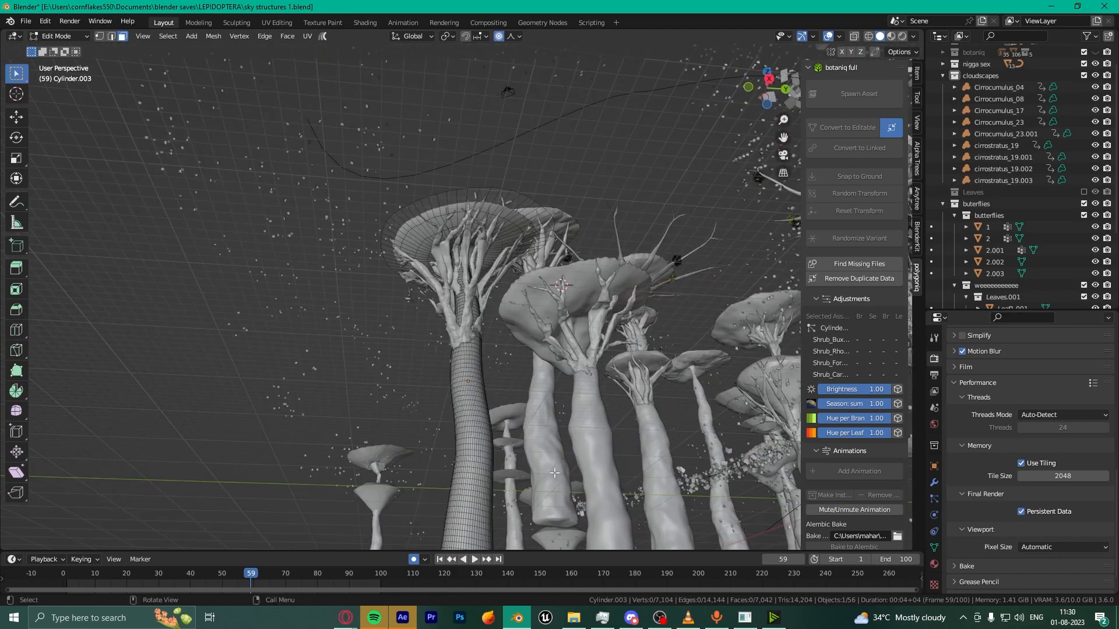
{"action": "left_click", "coordinate": [934, 482]}
{"action": "scroll", "coordinate": [955, 482], "scroll_direction": "up", "scroll_amount": 3}
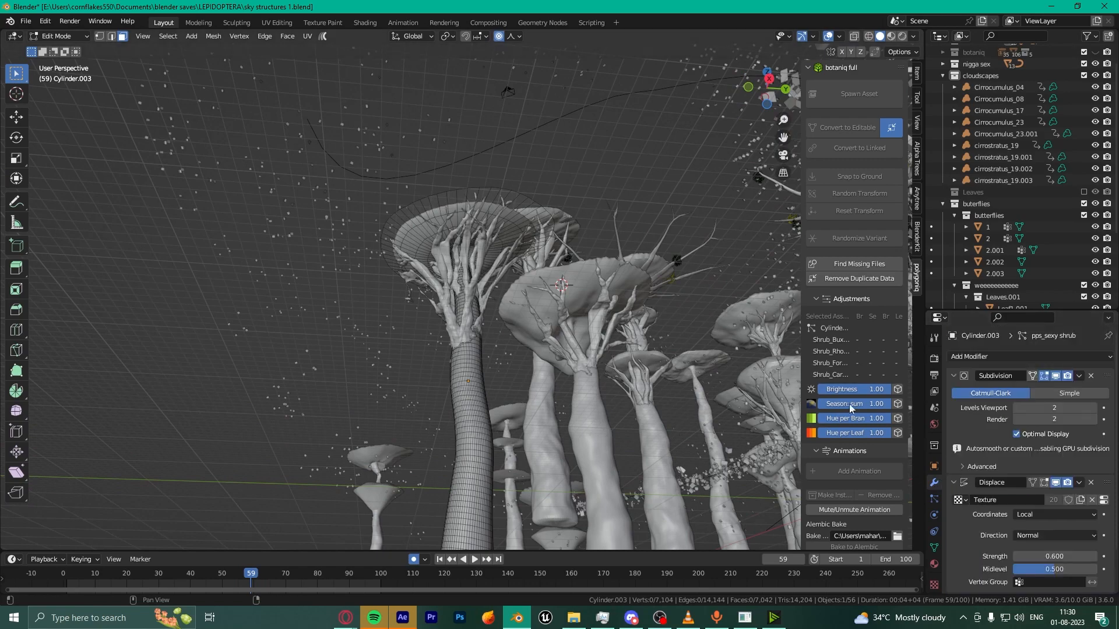
{"action": "middle_click_drag", "start_coordinate": [538, 292], "coordinate": [541, 402]}
{"action": "scroll", "coordinate": [436, 269], "scroll_direction": "up", "scroll_amount": 5}
{"action": "scroll", "coordinate": [405, 325], "scroll_direction": "down", "scroll_amount": 4}
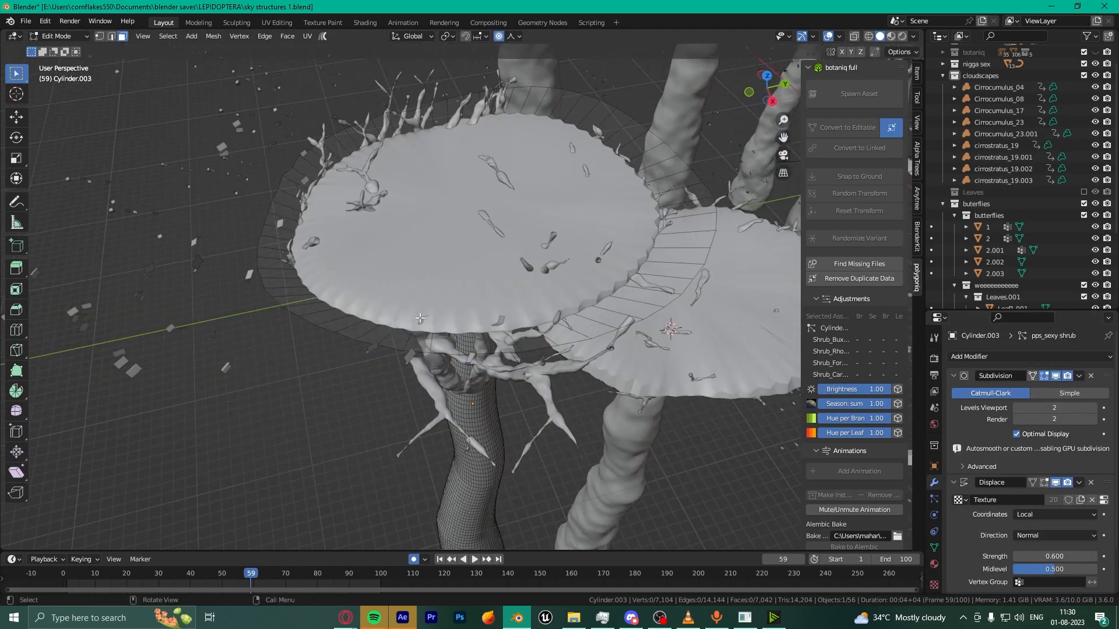
{"action": "middle_click_drag", "start_coordinate": [406, 325], "coordinate": [534, 267]}
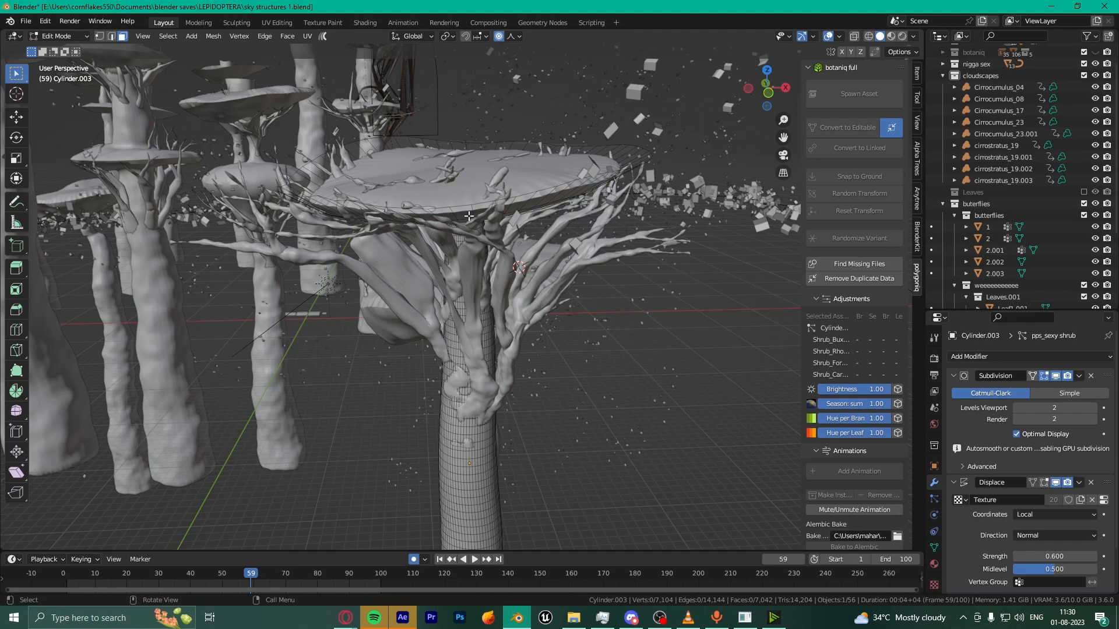
Step: Fold the Subdivision modifier's settings and show the Displace effect in the viewport
{"action": "left_click", "coordinate": [954, 375]}
{"action": "scroll", "coordinate": [628, 443], "scroll_direction": "down", "scroll_amount": 6}
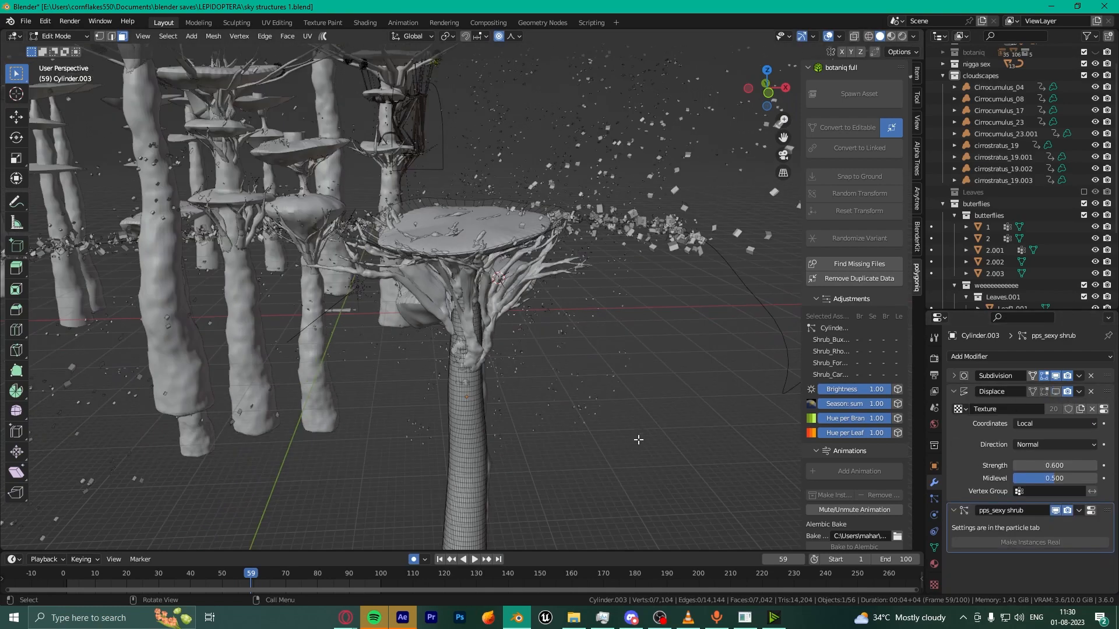
{"action": "middle_click_drag", "start_coordinate": [627, 443], "coordinate": [496, 430]}
{"action": "scroll", "coordinate": [496, 430], "scroll_direction": "up", "scroll_amount": 4}
{"action": "left_click", "coordinate": [1055, 392]}
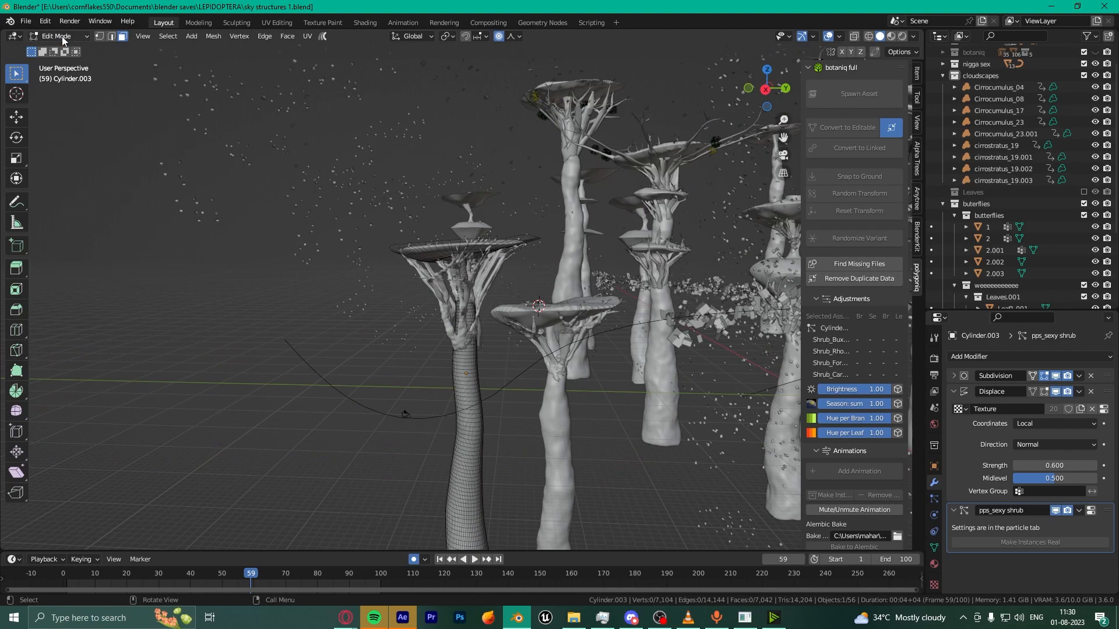
Step: Return to Object Mode and hide Displace in the viewport while viewing the trunk from below
{"action": "left_click", "coordinate": [59, 36]}
{"action": "left_click", "coordinate": [80, 51]}
{"action": "scroll", "coordinate": [512, 467], "scroll_direction": "up", "scroll_amount": 5}
{"action": "middle_click_drag", "start_coordinate": [513, 468], "coordinate": [587, 362]}
{"action": "left_click", "coordinate": [1055, 391]}
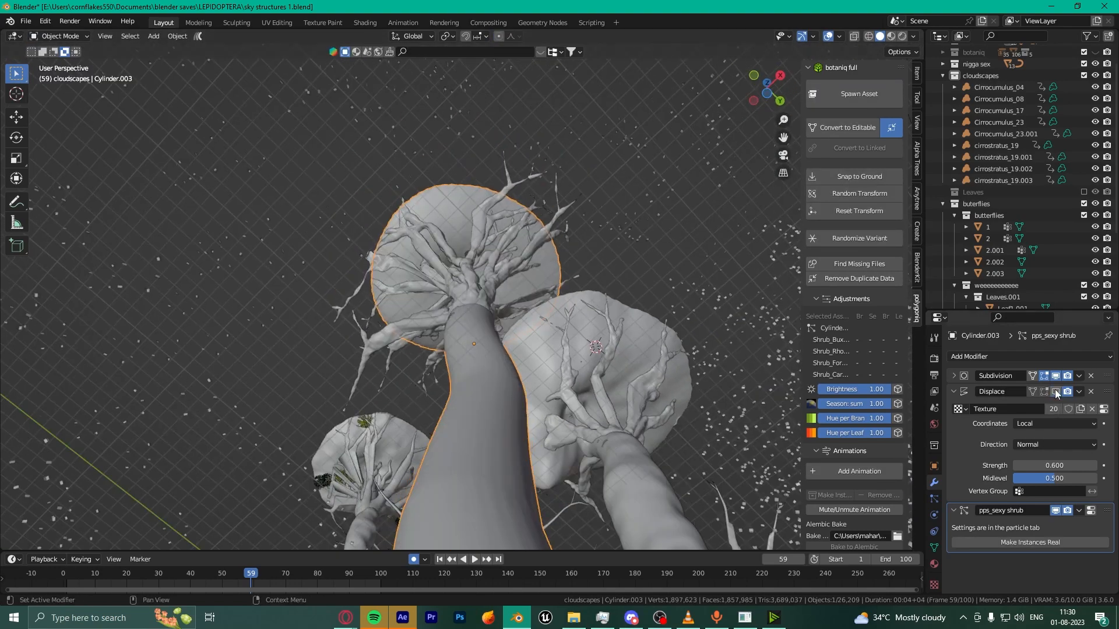
Step: Toggle Displace on and off, fold its settings, and briefly expand the Shrinkwrap modifier
{"action": "left_click", "coordinate": [1055, 392]}
{"action": "left_click", "coordinate": [1055, 392]}
{"action": "middle_click_drag", "start_coordinate": [787, 326], "coordinate": [527, 363]}
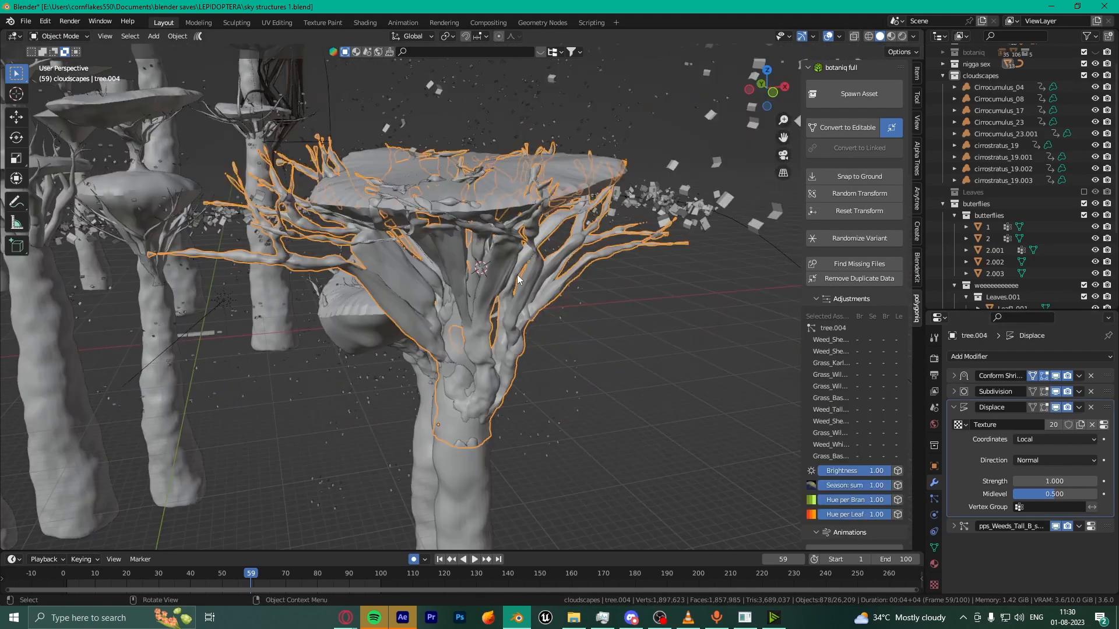
{"action": "middle_click_drag", "start_coordinate": [516, 274], "coordinate": [513, 304]}
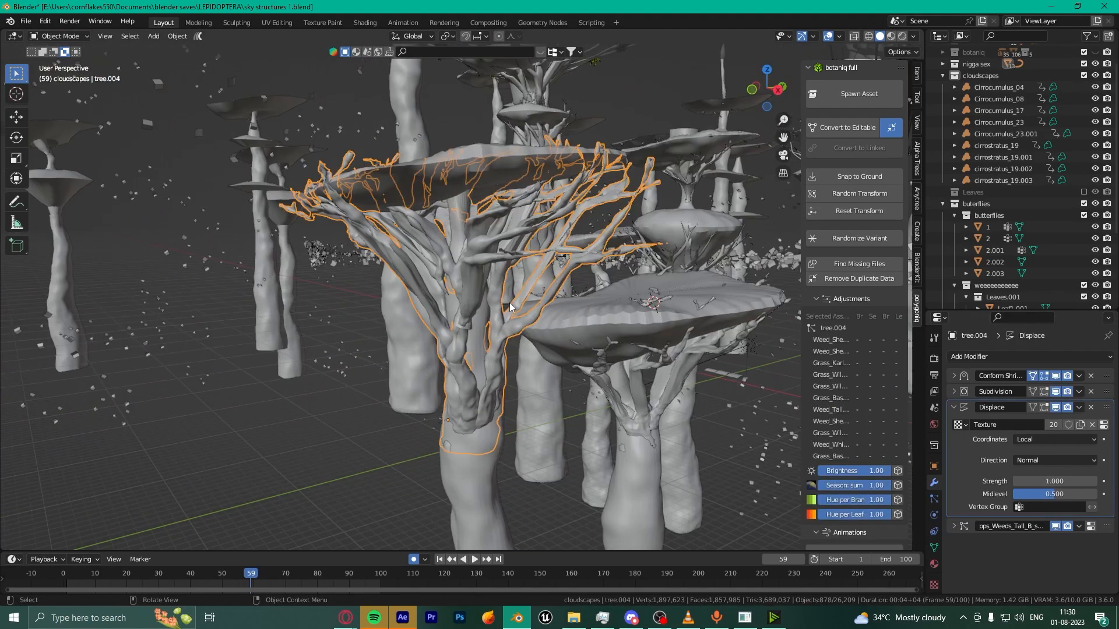
{"action": "left_click", "coordinate": [955, 407]}
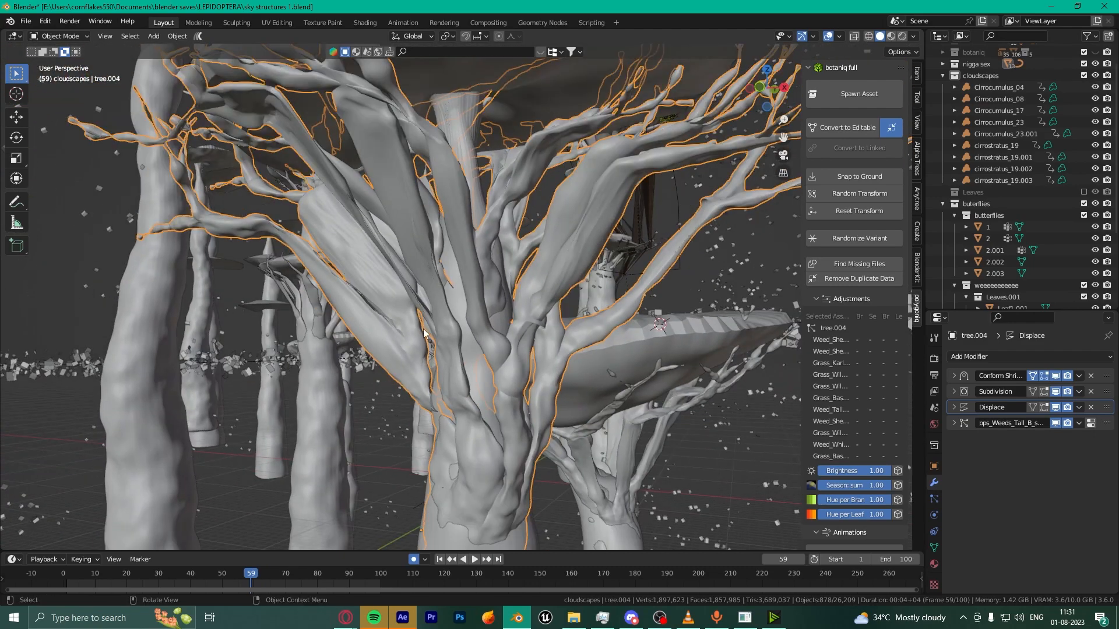
{"action": "scroll", "coordinate": [613, 294], "scroll_direction": "down", "scroll_amount": 3}
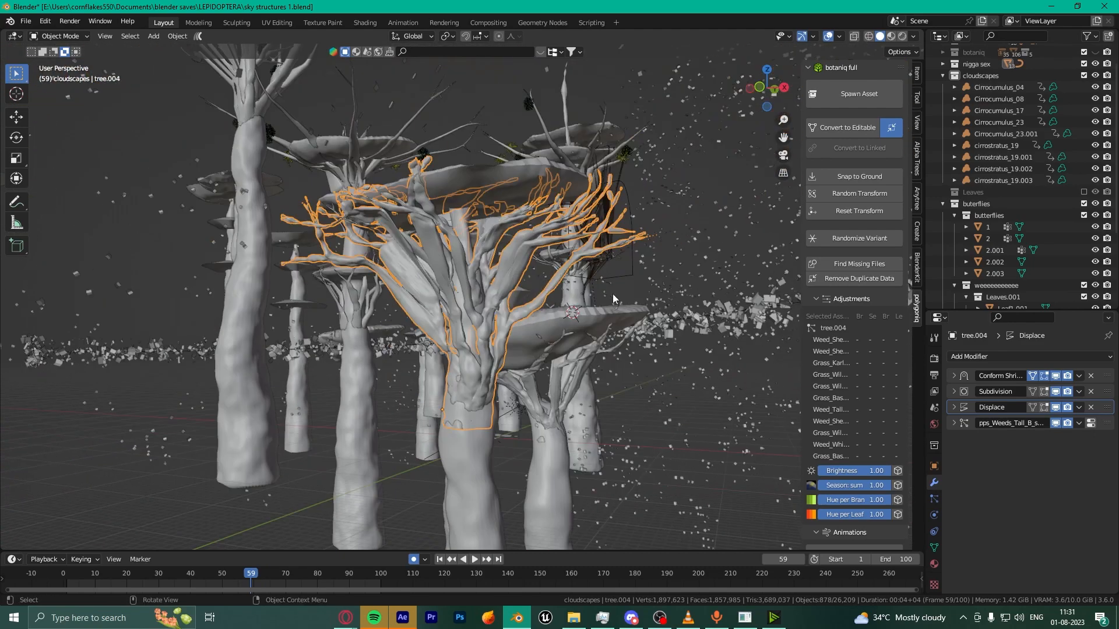
{"action": "left_click", "coordinate": [953, 377]}
{"action": "left_click", "coordinate": [952, 375]}
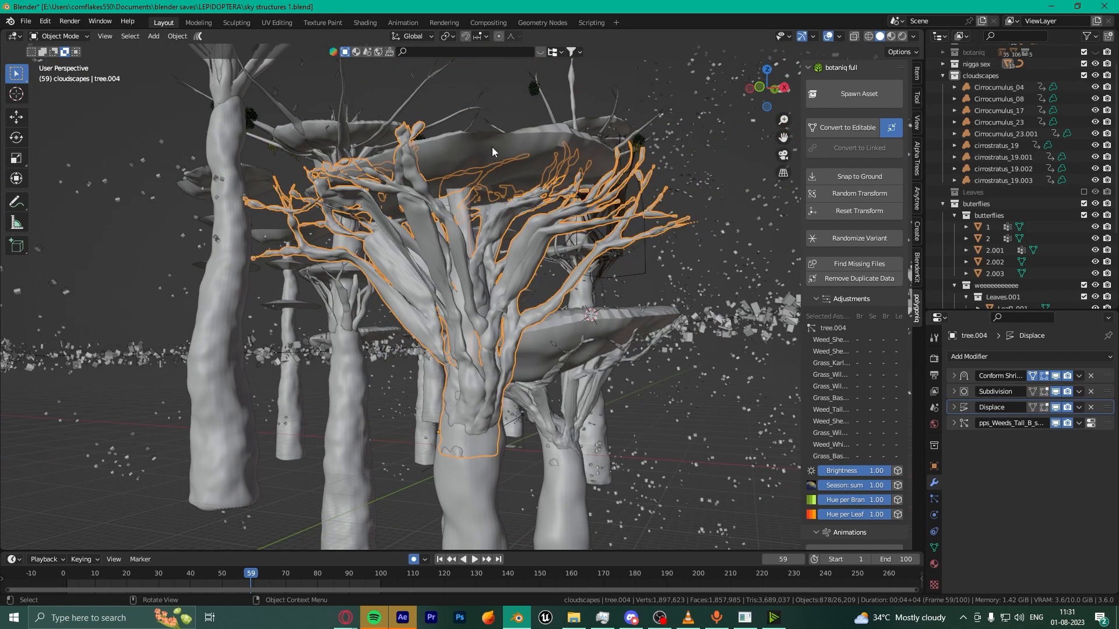
Step: Select the trunk, fly toward the trees, select the tall tree, then switch to VLC
{"action": "left_click", "coordinate": [588, 197]}
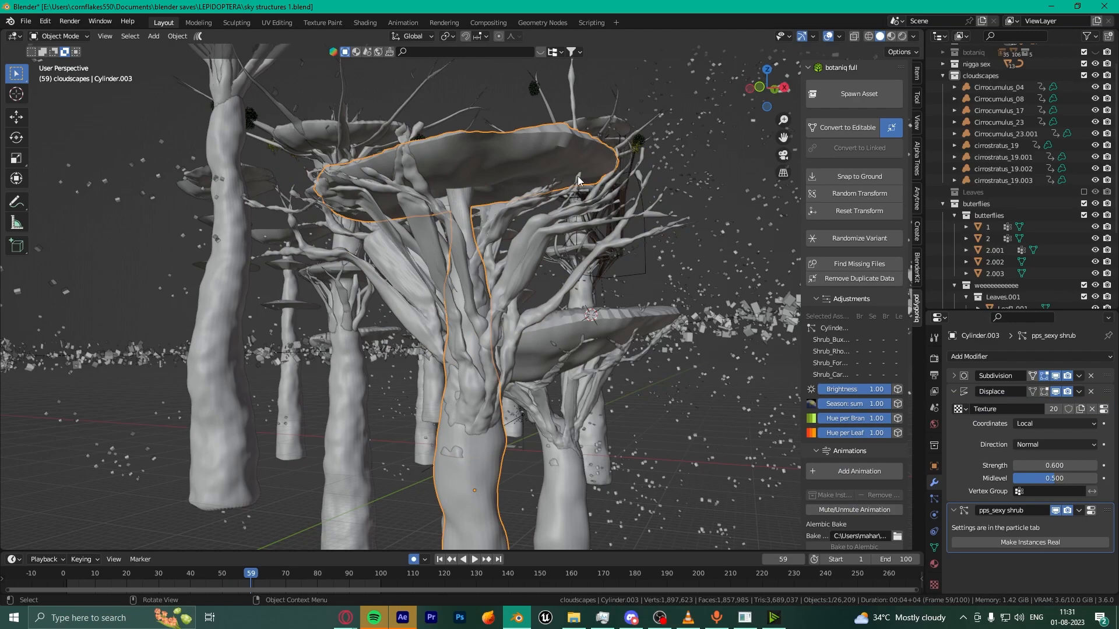
{"action": "key", "text": "shift+grave"}
{"action": "key", "text": "w"}
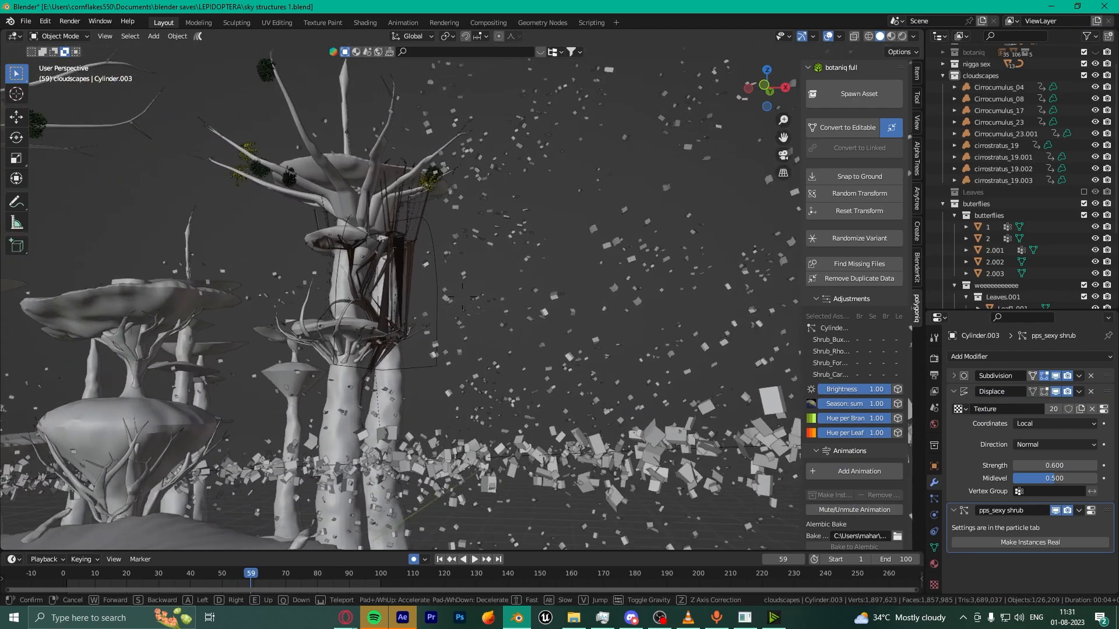
{"action": "left_click", "coordinate": [543, 198]}
{"action": "left_click", "coordinate": [494, 167]}
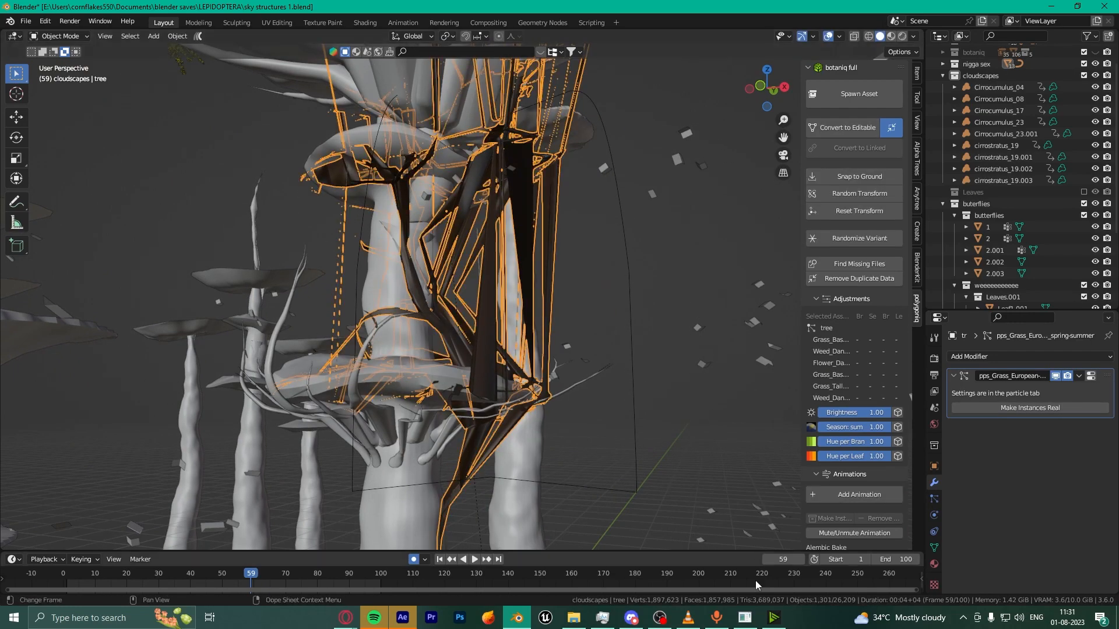
{"action": "left_click", "coordinate": [688, 618]}
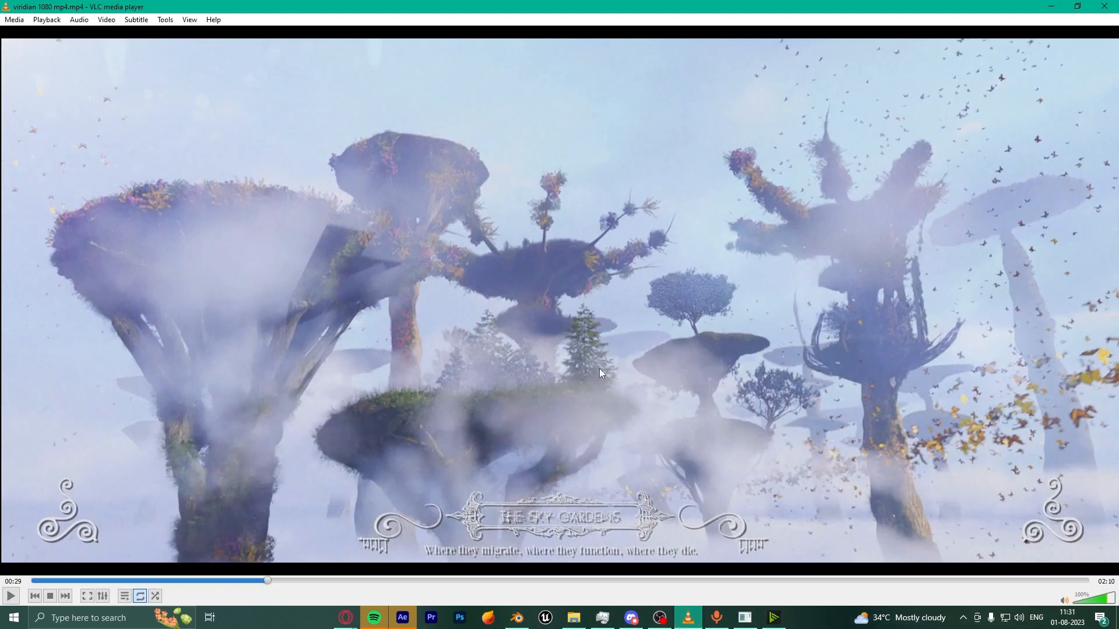
Step: Seek the render back to the Sky Gardens shot at 00:27, pause, and return to Blender
{"action": "left_click", "coordinate": [257, 580]}
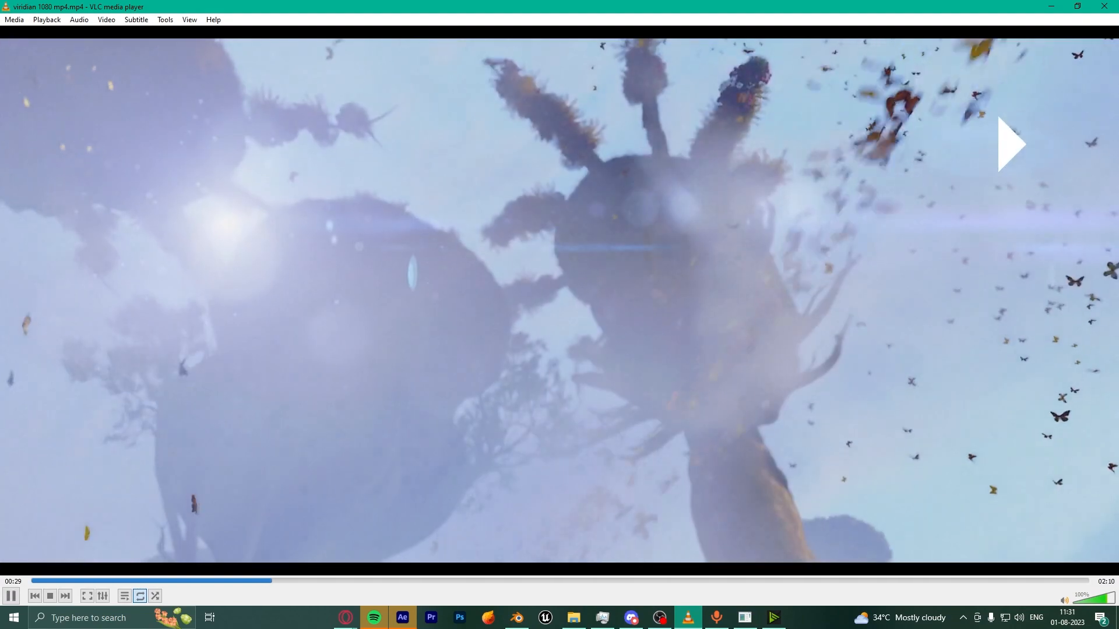
{"action": "left_click", "coordinate": [257, 579]}
{"action": "key", "text": "space"}
{"action": "key", "text": "space"}
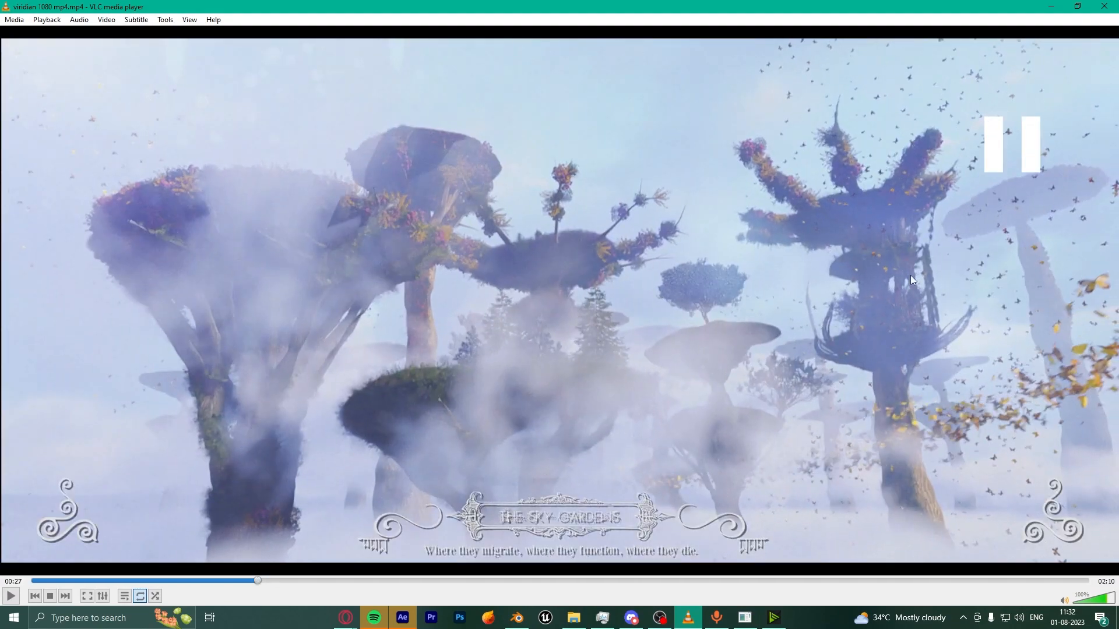
{"action": "left_click", "coordinate": [517, 618]}
{"action": "scroll", "coordinate": [601, 293], "scroll_direction": "down", "scroll_amount": 4}
{"action": "middle_click_drag", "start_coordinate": [600, 293], "coordinate": [551, 303]}
{"action": "scroll", "coordinate": [551, 303], "scroll_direction": "up", "scroll_amount": 4}
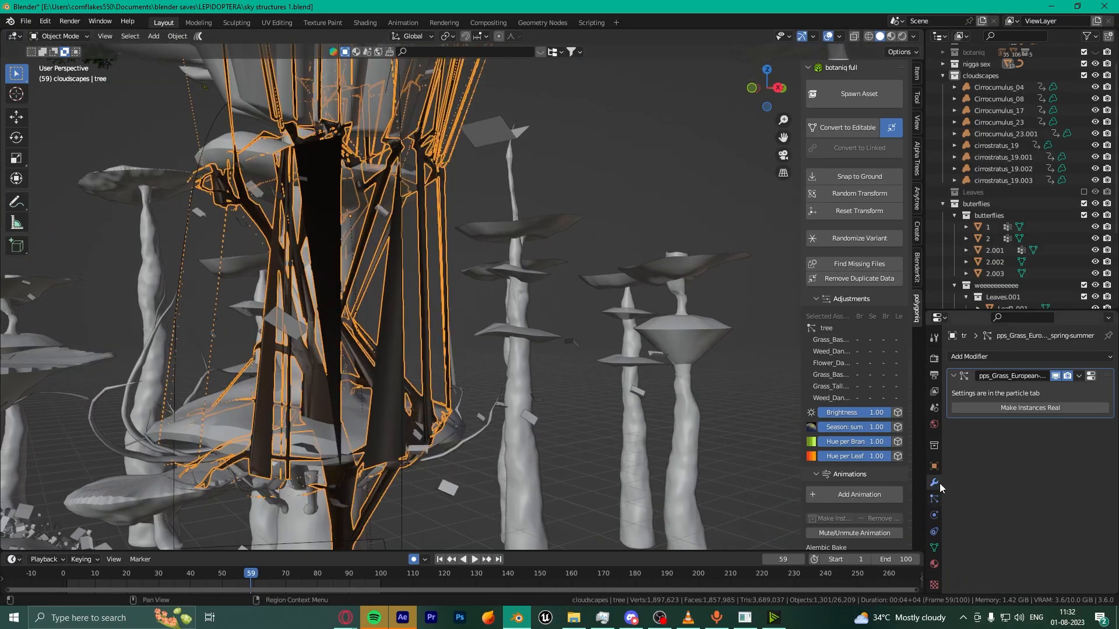
Step: Orbit to a higher viewpoint over the selected tree among the disc-topped towers
{"action": "scroll", "coordinate": [461, 350], "scroll_direction": "down", "scroll_amount": 5}
{"action": "middle_click_drag", "start_coordinate": [460, 349], "coordinate": [547, 420]}
{"action": "scroll", "coordinate": [548, 420], "scroll_direction": "up", "scroll_amount": 5}
{"action": "scroll", "coordinate": [606, 538], "scroll_direction": "down", "scroll_amount": 8}
{"action": "middle_click_drag", "start_coordinate": [606, 538], "coordinate": [499, 406]}
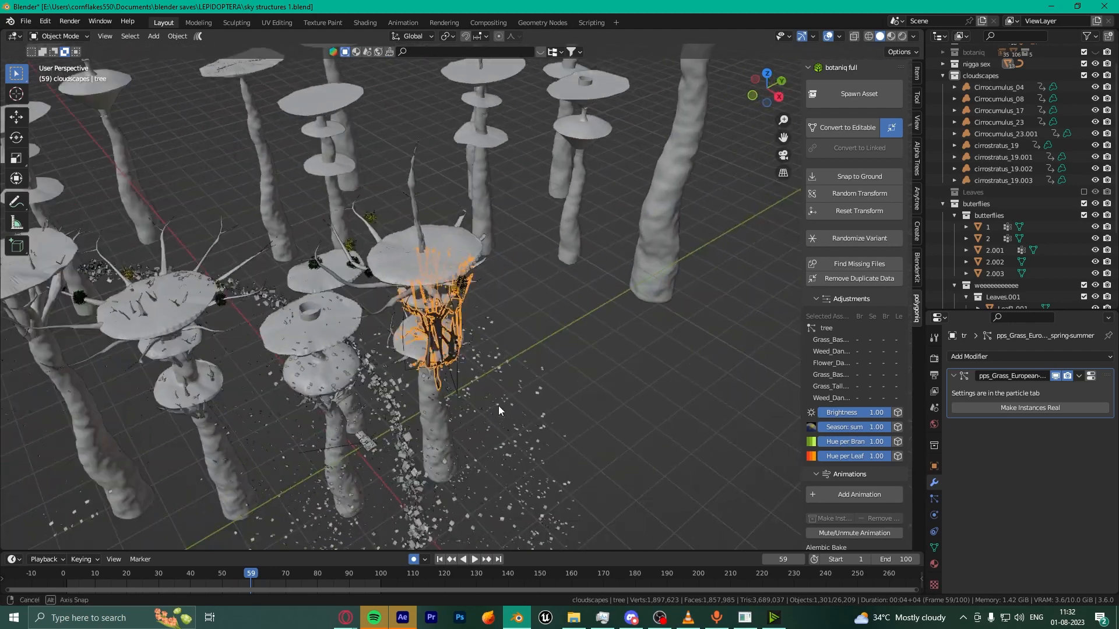
{"action": "scroll", "coordinate": [498, 406], "scroll_direction": "up", "scroll_amount": 10}
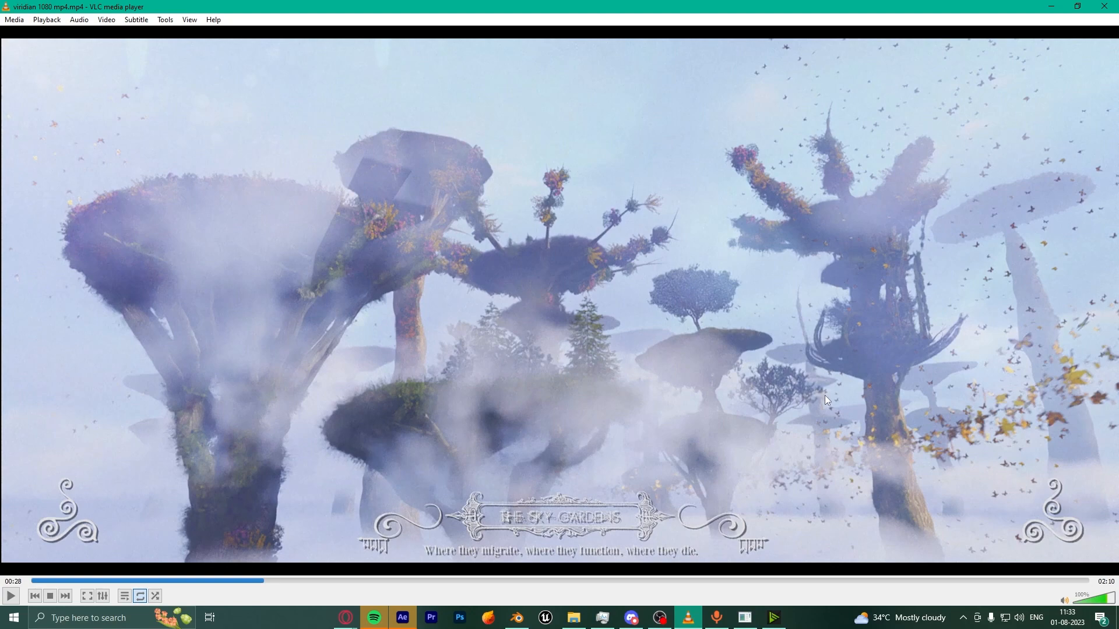
Step: Bring up the OBS recorder and minimise it to reveal the After Effects project
{"action": "left_click", "coordinate": [517, 617]}
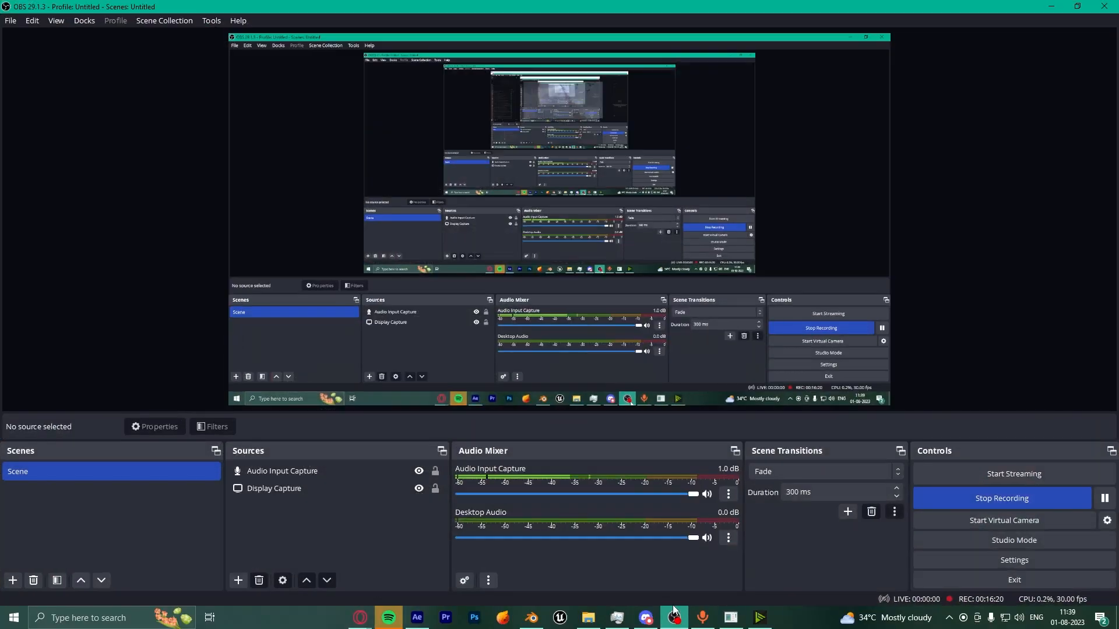
{"action": "left_click", "coordinate": [1051, 6]}
{"action": "left_click_drag", "start_coordinate": [682, 449], "coordinate": [792, 450]}
{"action": "scroll", "coordinate": [802, 502], "scroll_direction": "down", "scroll_amount": 3}
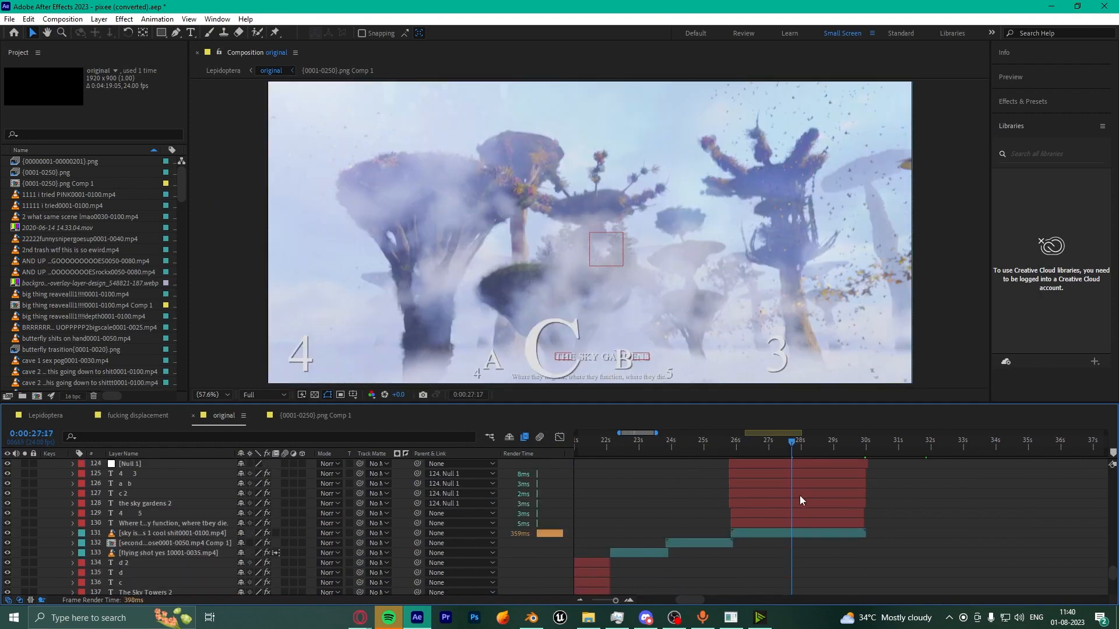
Step: Move the playhead to the Sky Towers shot at 0:00:21:14, then open the viridian folder in File Explorer
{"action": "key", "text": "minus"}
{"action": "key", "text": "minus"}
{"action": "scroll", "coordinate": [788, 497], "scroll_direction": "down", "scroll_amount": 2}
{"action": "left_click", "coordinate": [742, 441]}
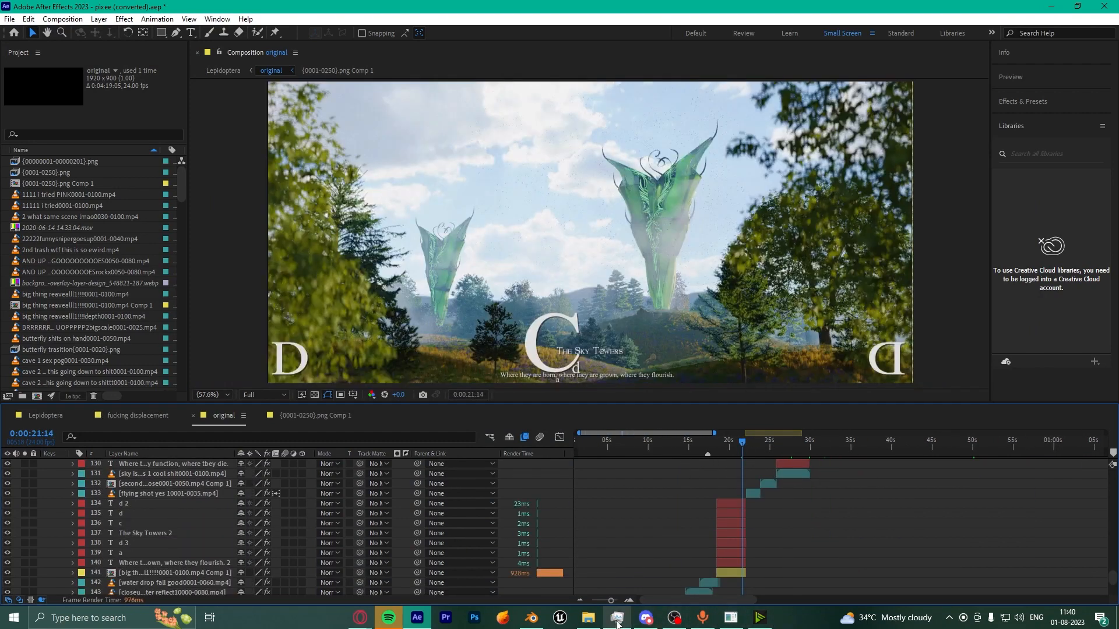
{"action": "left_click", "coordinate": [589, 619]}
{"action": "left_click", "coordinate": [479, 169]}
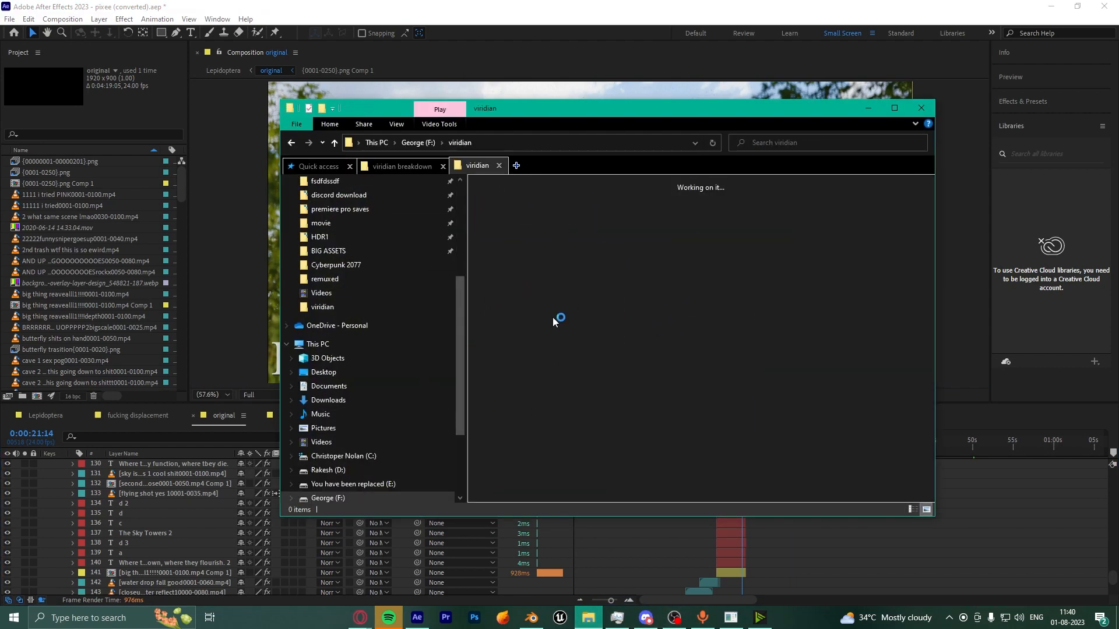
Step: Move the File Explorer window left while the viridian folder loads
{"action": "left_click_drag", "start_coordinate": [573, 113], "coordinate": [423, 113]}
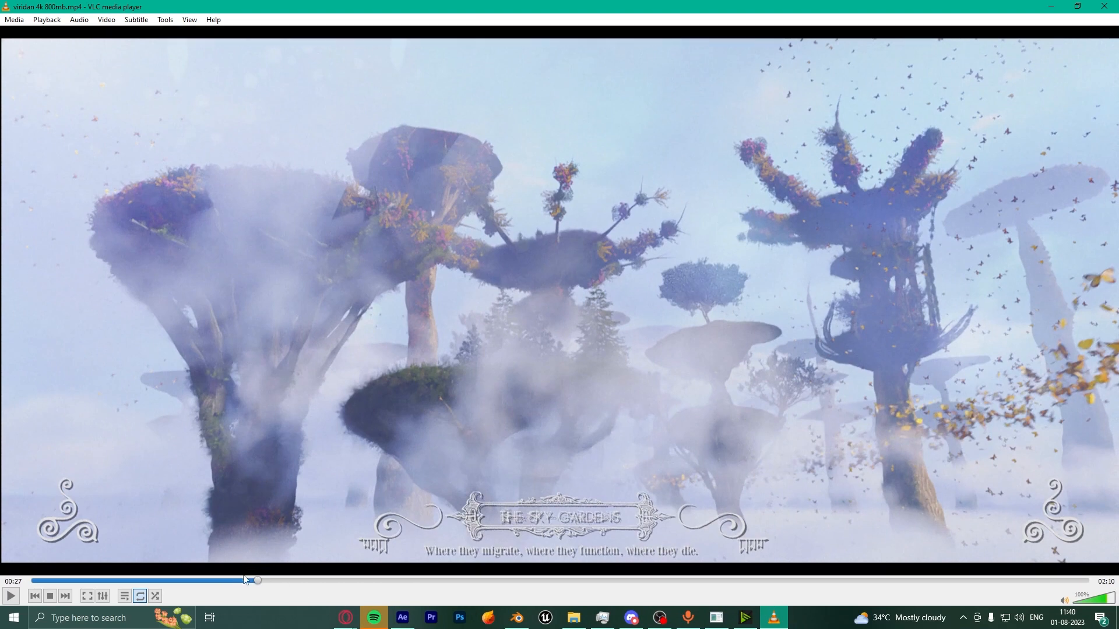
Step: Rewind the 4K render to the Sky Towers shot, play on to Sky Gardens, then return to After Effects
{"action": "left_click", "coordinate": [239, 581]}
{"action": "left_click_drag", "start_coordinate": [237, 581], "coordinate": [207, 585]}
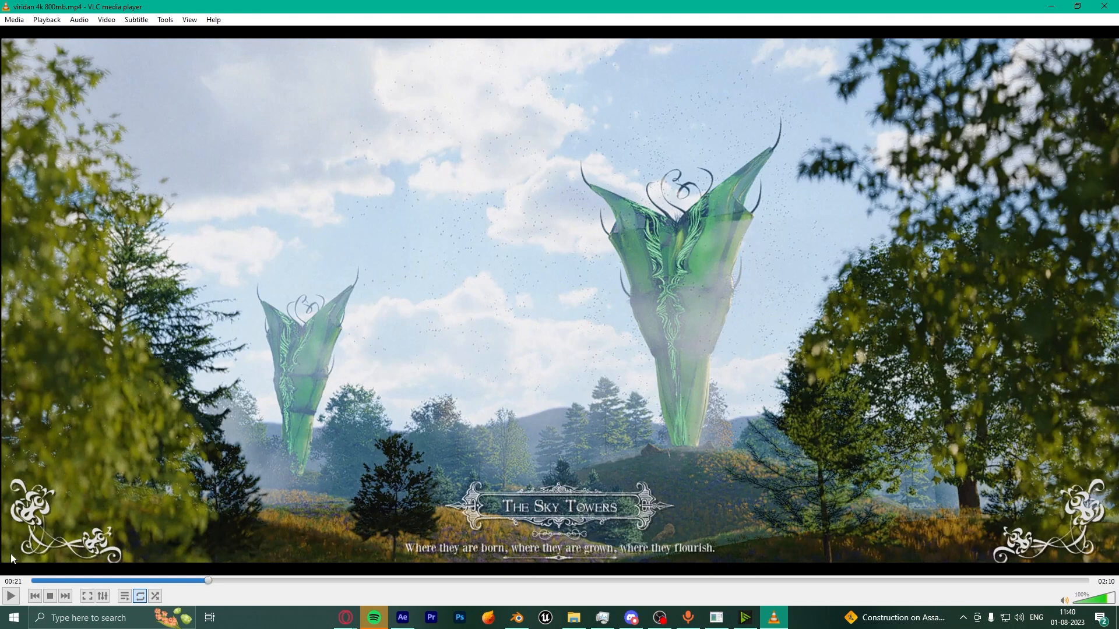
{"action": "key", "text": "space"}
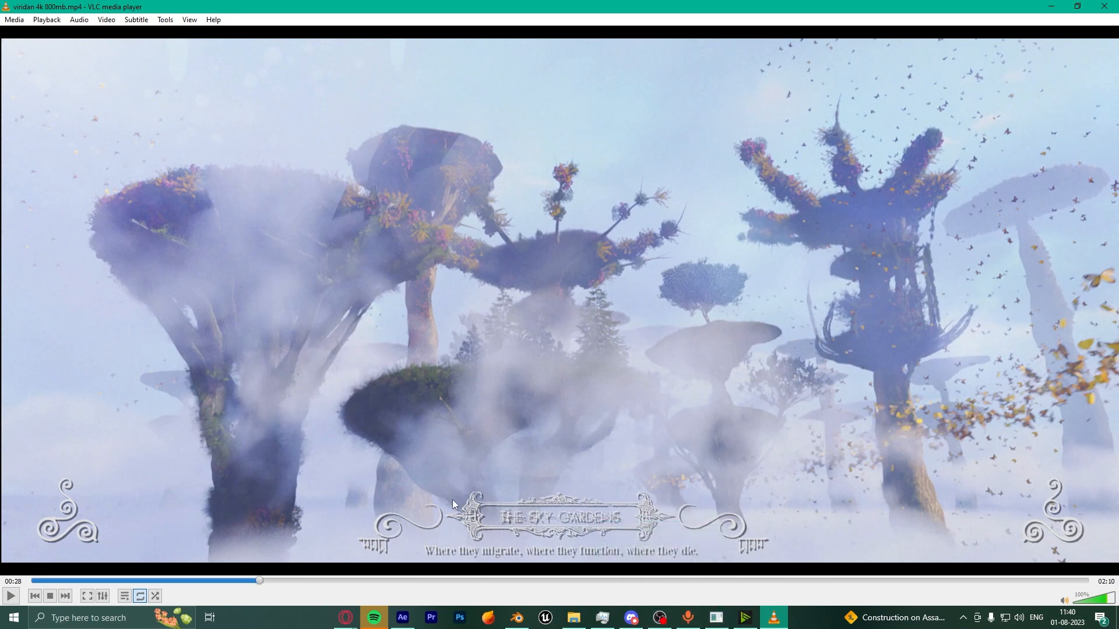
{"action": "left_click", "coordinate": [402, 618]}
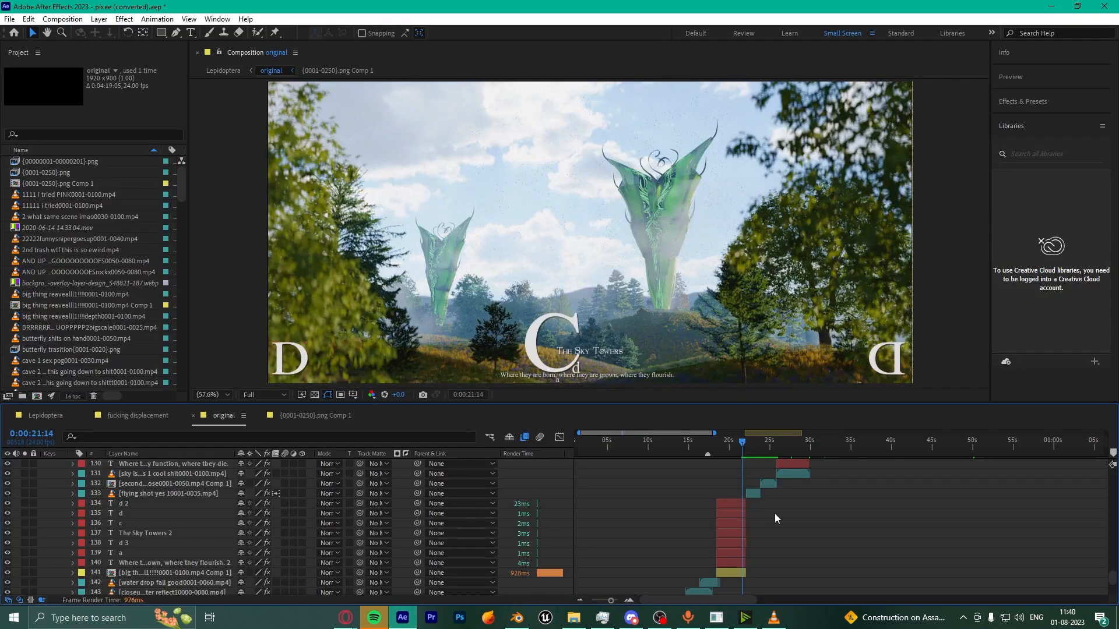
Step: Zoom the timeline, set the playhead to 0:00:20:17, select layer d 2, and toggle Effects & Presets
{"action": "scroll", "coordinate": [777, 519], "scroll_direction": "down", "scroll_amount": 3}
{"action": "scroll", "coordinate": [776, 519], "scroll_direction": "up", "scroll_amount": 4}
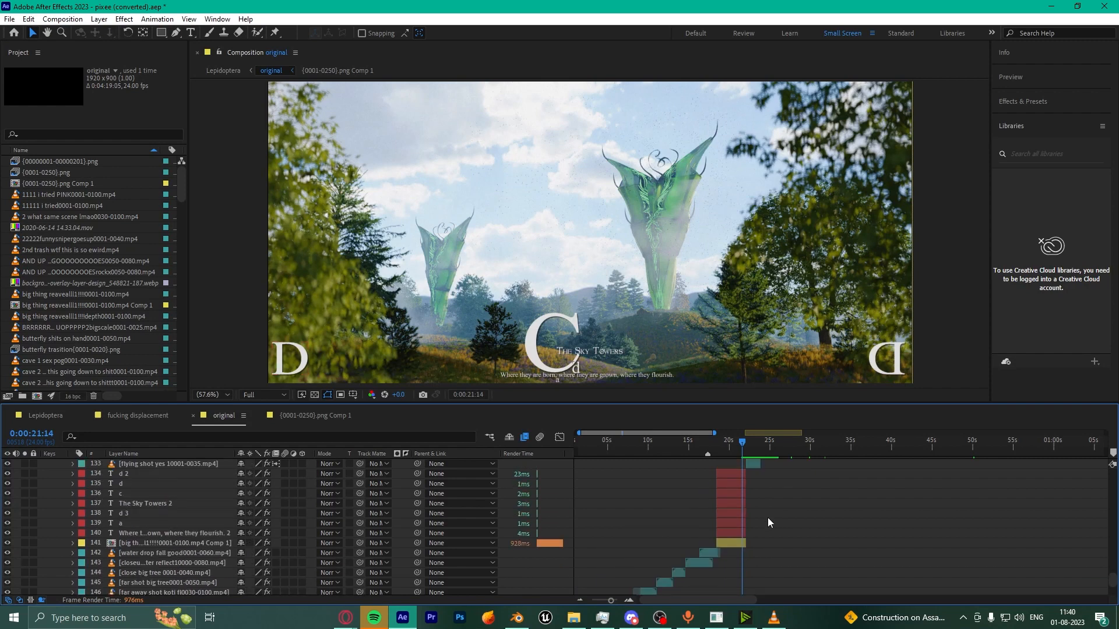
{"action": "left_click", "coordinate": [630, 601]}
{"action": "left_click", "coordinate": [630, 601]}
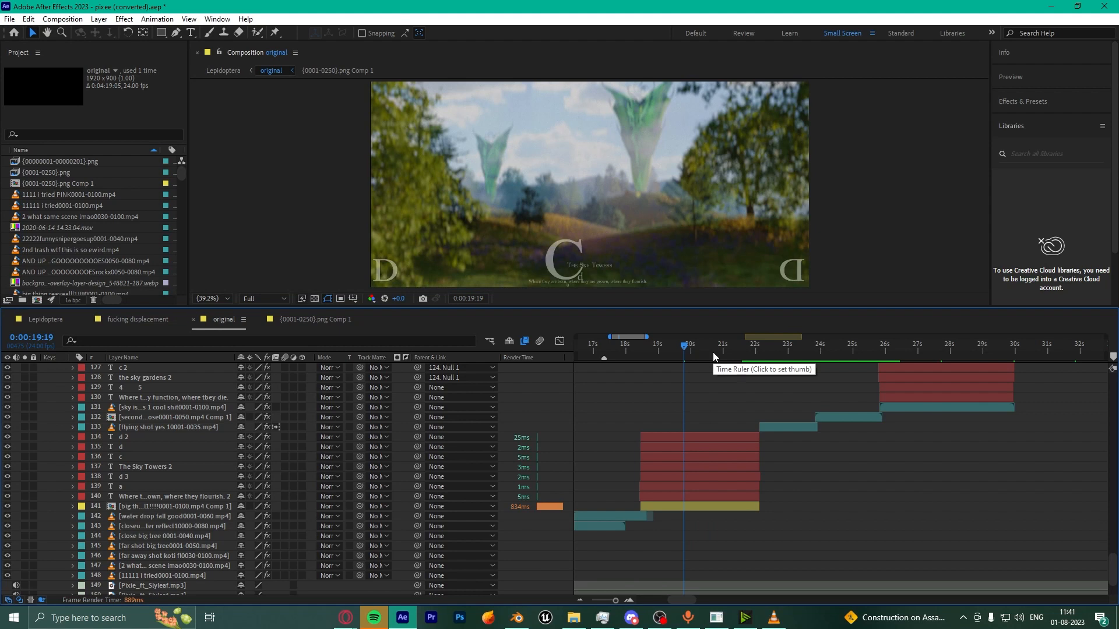
{"action": "left_click", "coordinate": [714, 352]}
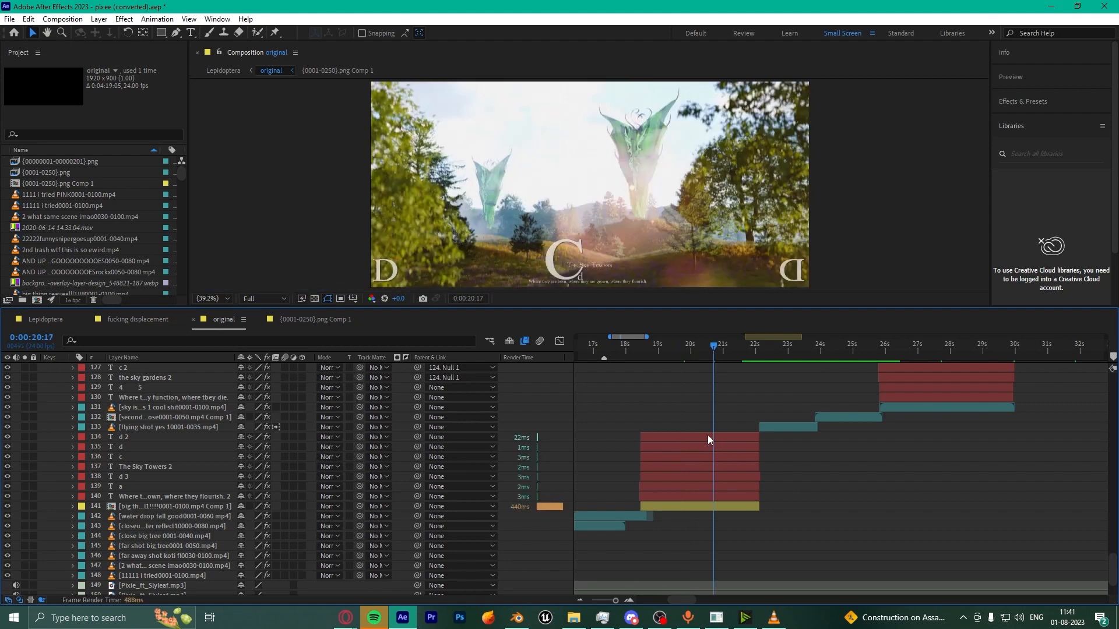
{"action": "left_click", "coordinate": [707, 438]}
{"action": "left_click", "coordinate": [1021, 101]}
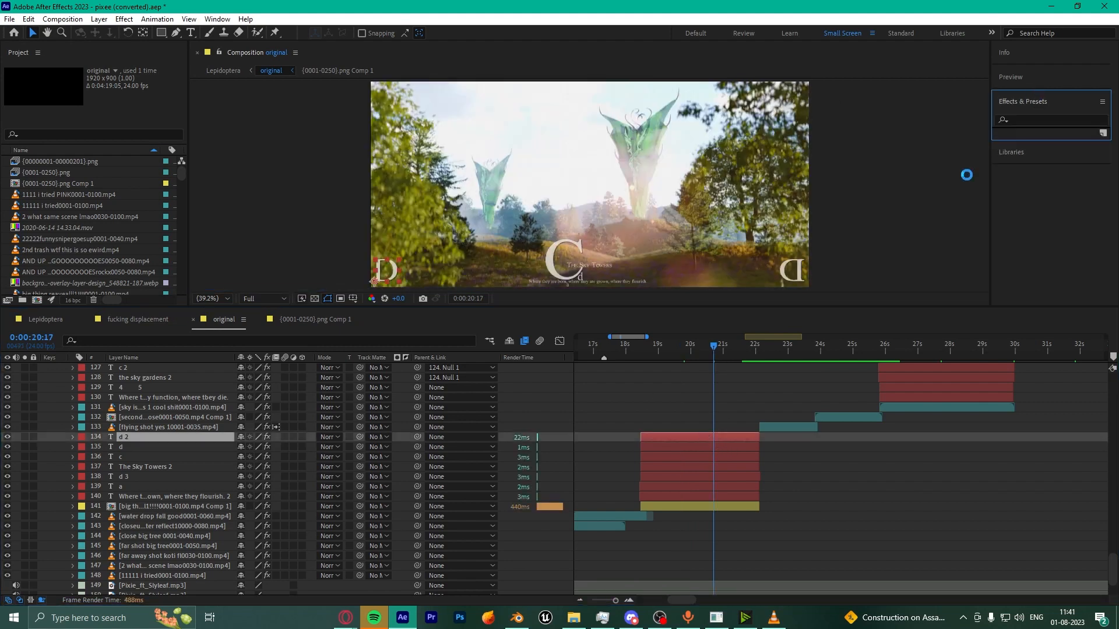
{"action": "left_click", "coordinate": [1046, 111]}
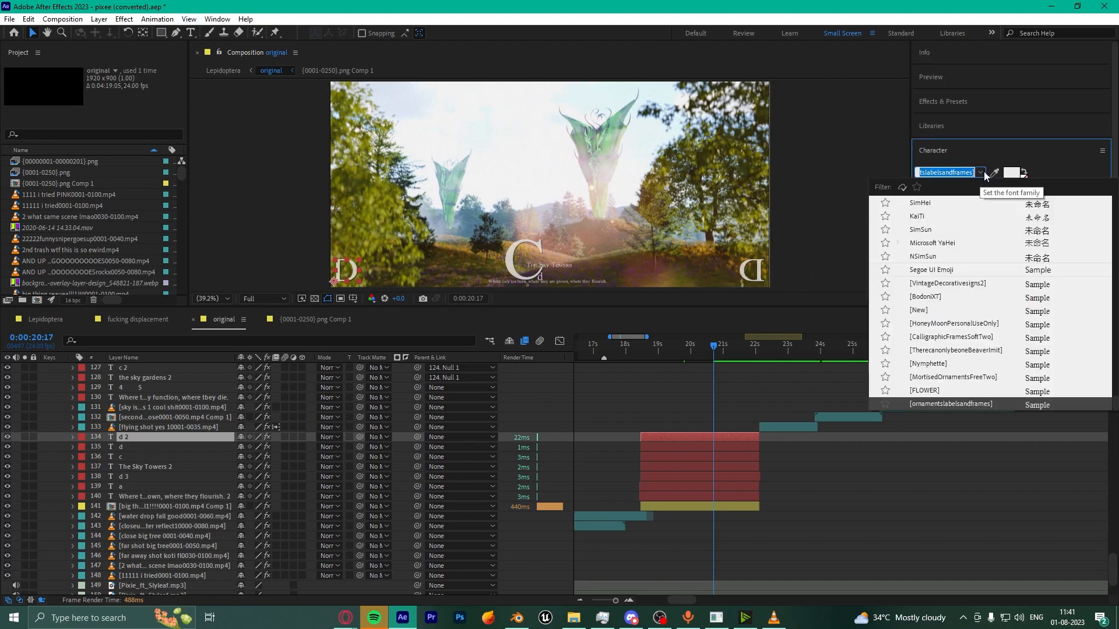
Step: Check which fonts the d and c letter layers use in the Character panel
{"action": "left_click", "coordinate": [984, 175]}
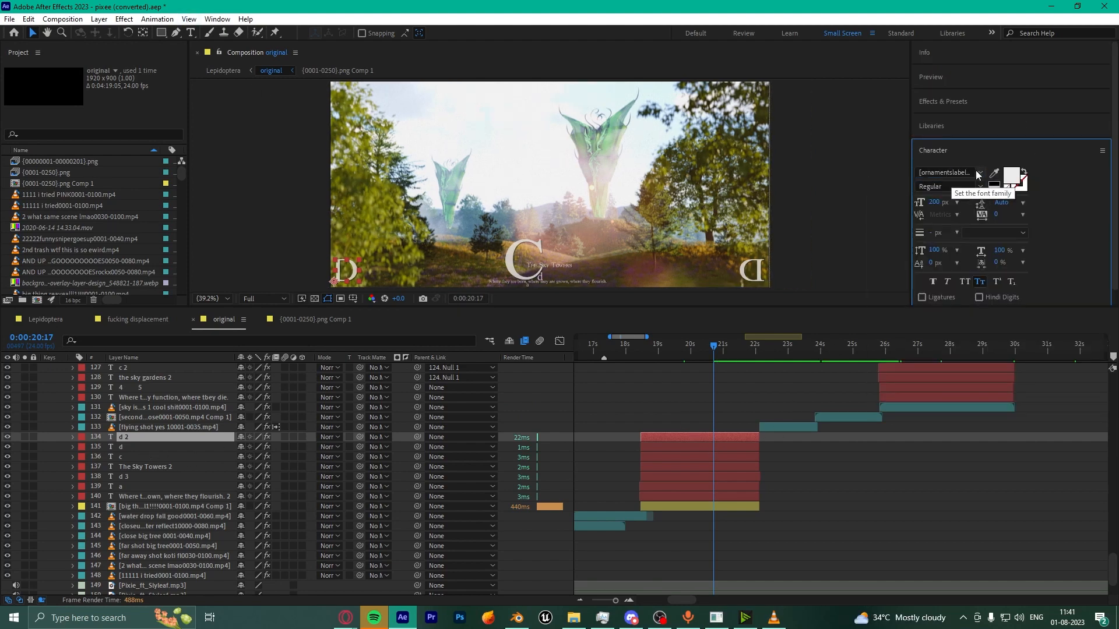
{"action": "left_click", "coordinate": [981, 176]}
{"action": "left_click", "coordinate": [981, 174]}
{"action": "left_click", "coordinate": [672, 446]}
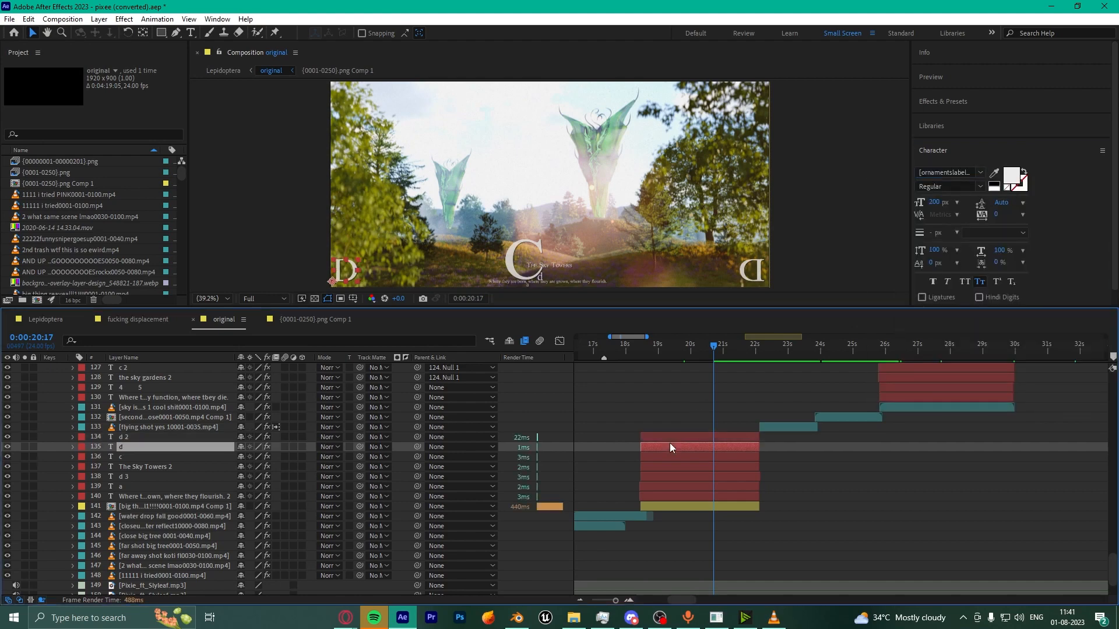
{"action": "left_click", "coordinate": [699, 457]}
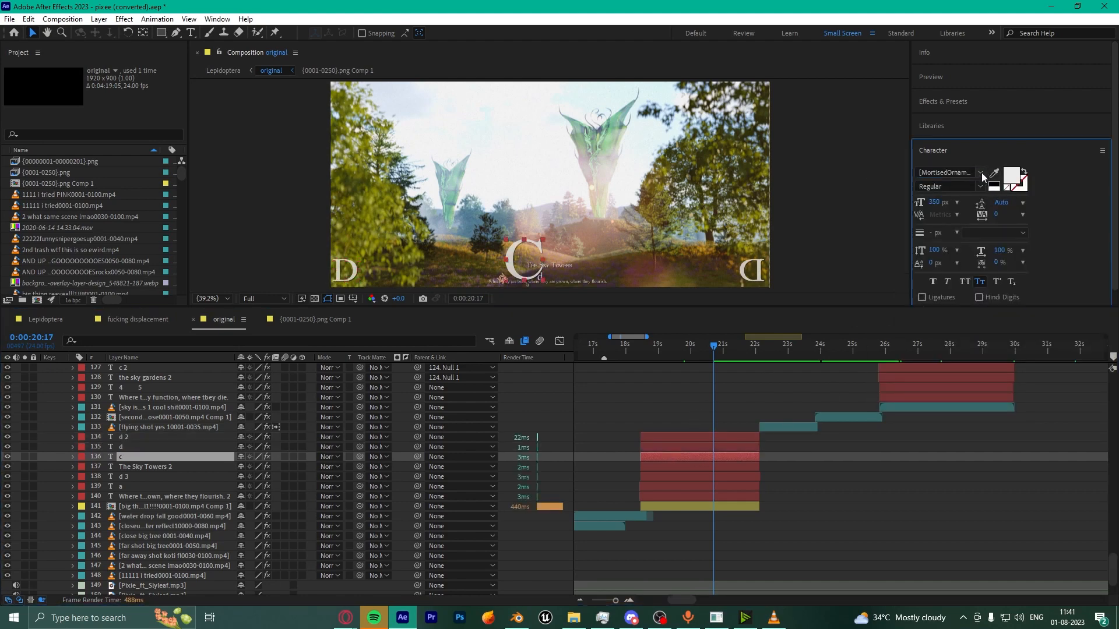
{"action": "left_click", "coordinate": [981, 174]}
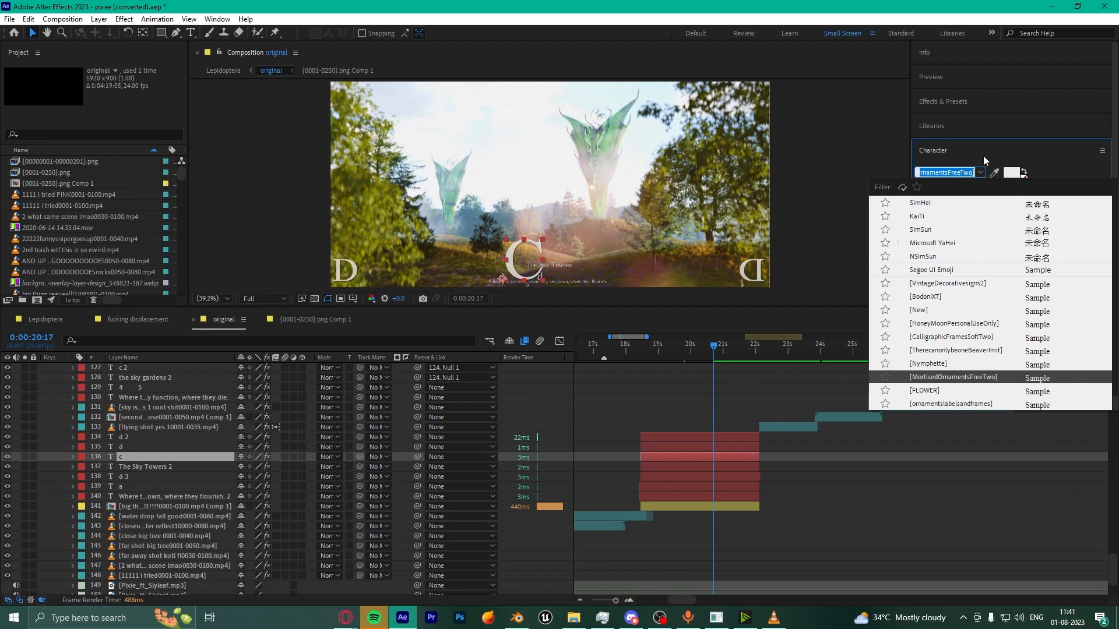
{"action": "left_click", "coordinate": [984, 161]}
Step: Show The Sky Towers 2 layer's font settings and zoom in on the title text
{"action": "left_click", "coordinate": [704, 467]}
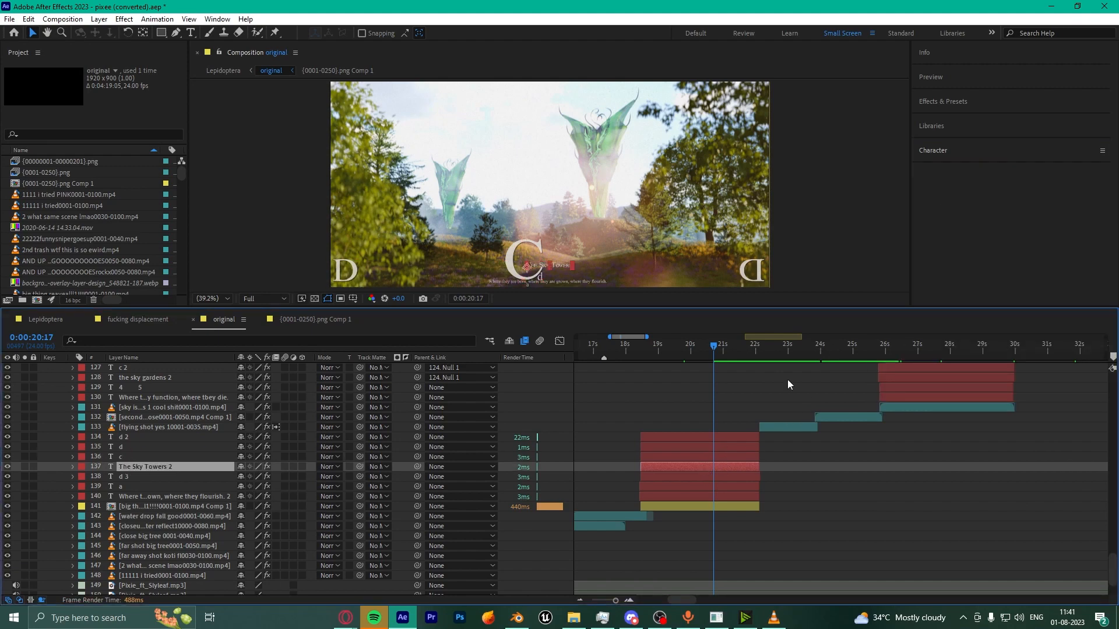
{"action": "left_click", "coordinate": [985, 153]}
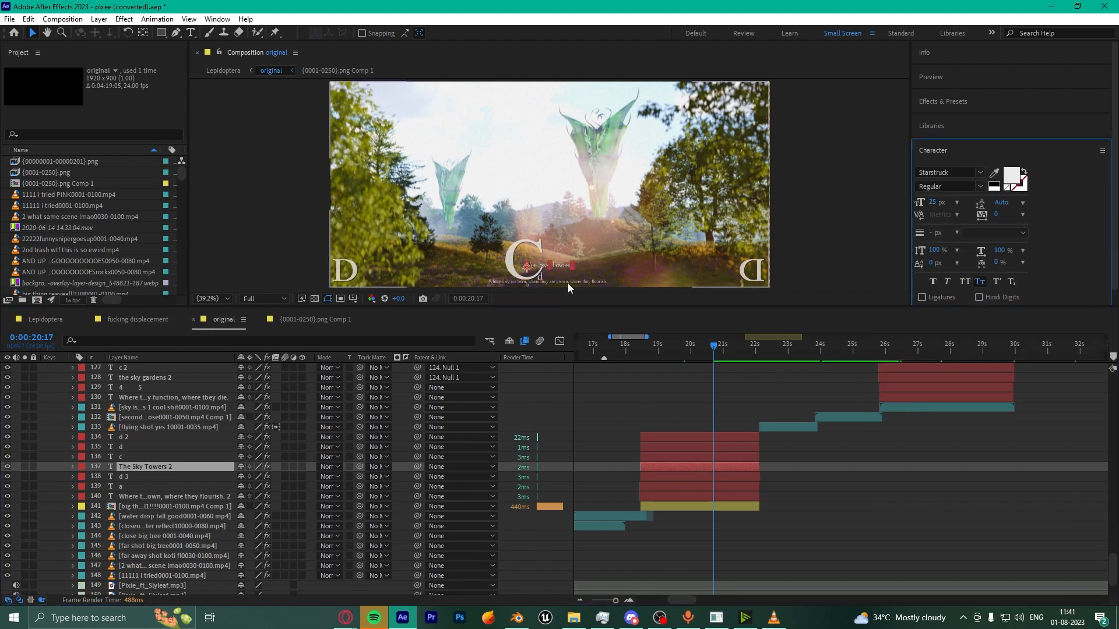
{"action": "scroll", "coordinate": [571, 241], "scroll_direction": "up", "scroll_amount": 3}
{"action": "middle_click_drag", "start_coordinate": [571, 250], "coordinate": [599, 104]}
{"action": "middle_click_drag", "start_coordinate": [624, 275], "coordinate": [704, 194]}
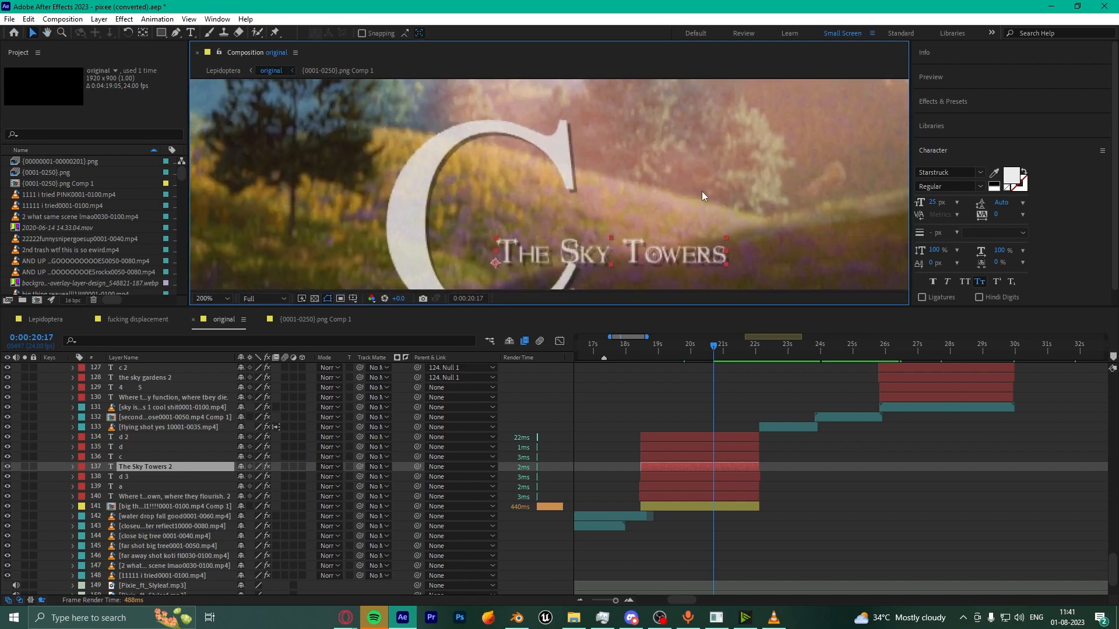
{"action": "scroll", "coordinate": [641, 192], "scroll_direction": "up", "scroll_amount": 2}
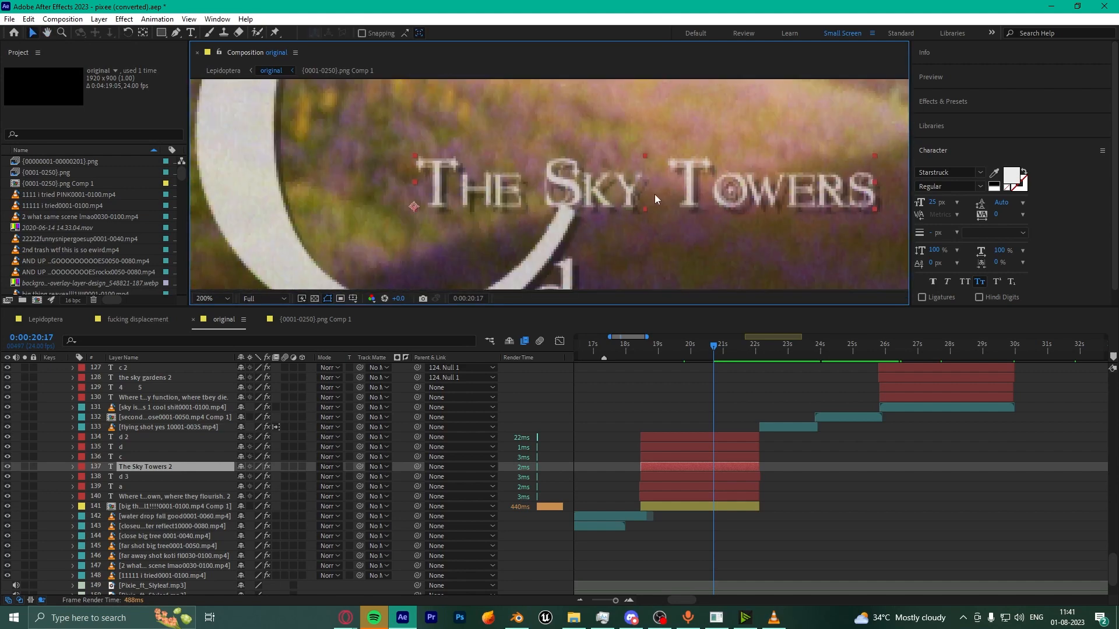
{"action": "scroll", "coordinate": [683, 226], "scroll_direction": "down", "scroll_amount": 2}
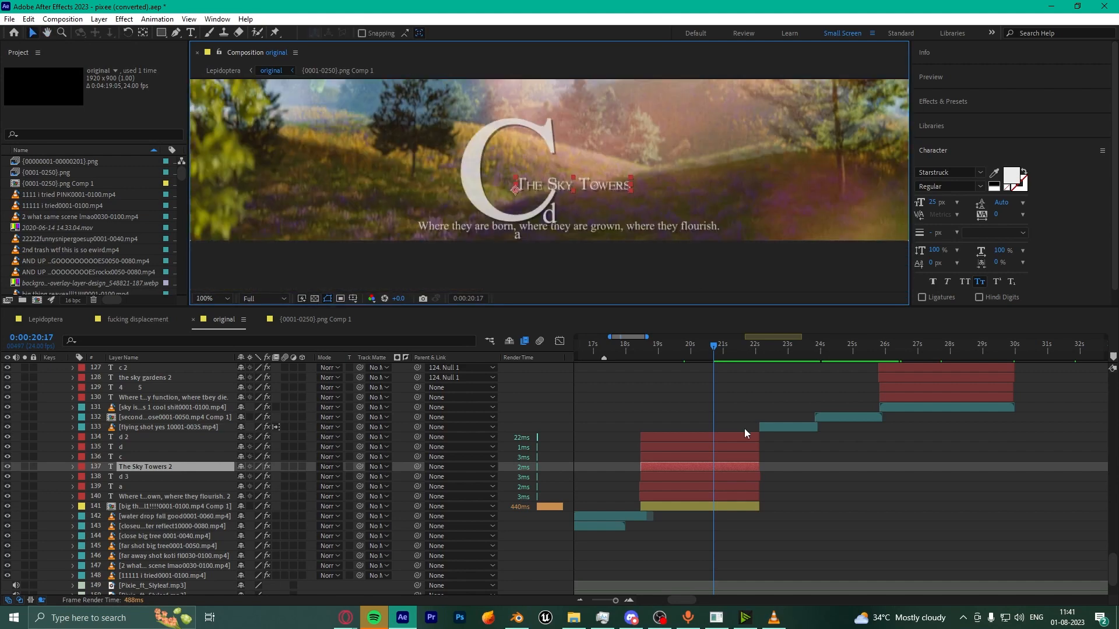
Step: Give the d 3 letter a new font, check the a letter, and maximize the Character panel
{"action": "left_click", "coordinate": [703, 478]}
{"action": "left_click", "coordinate": [979, 173]}
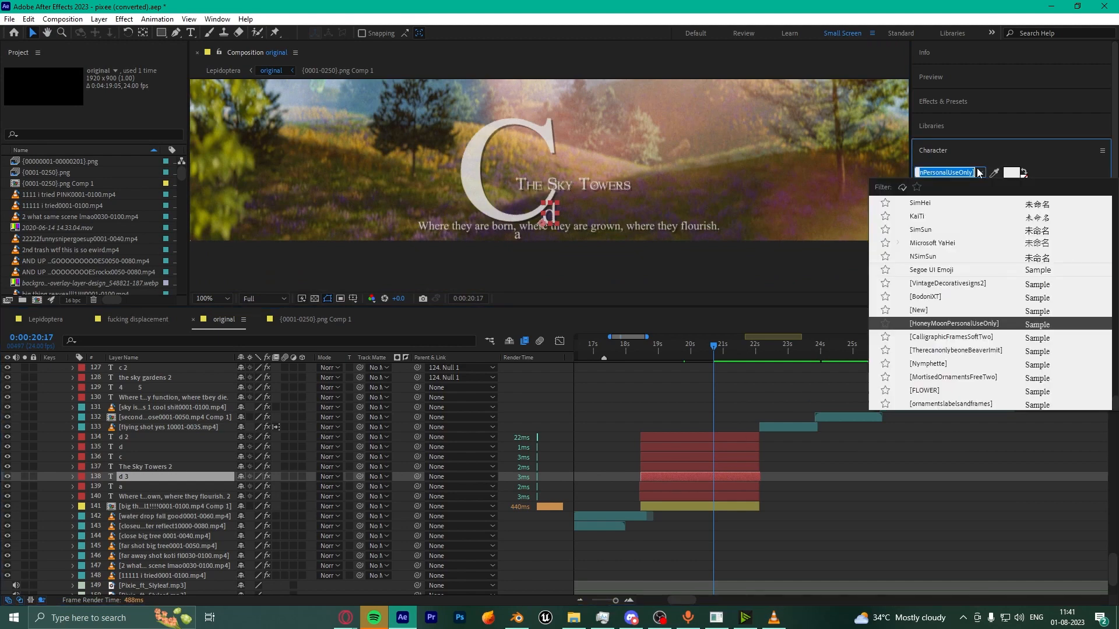
{"action": "left_click", "coordinate": [956, 350]}
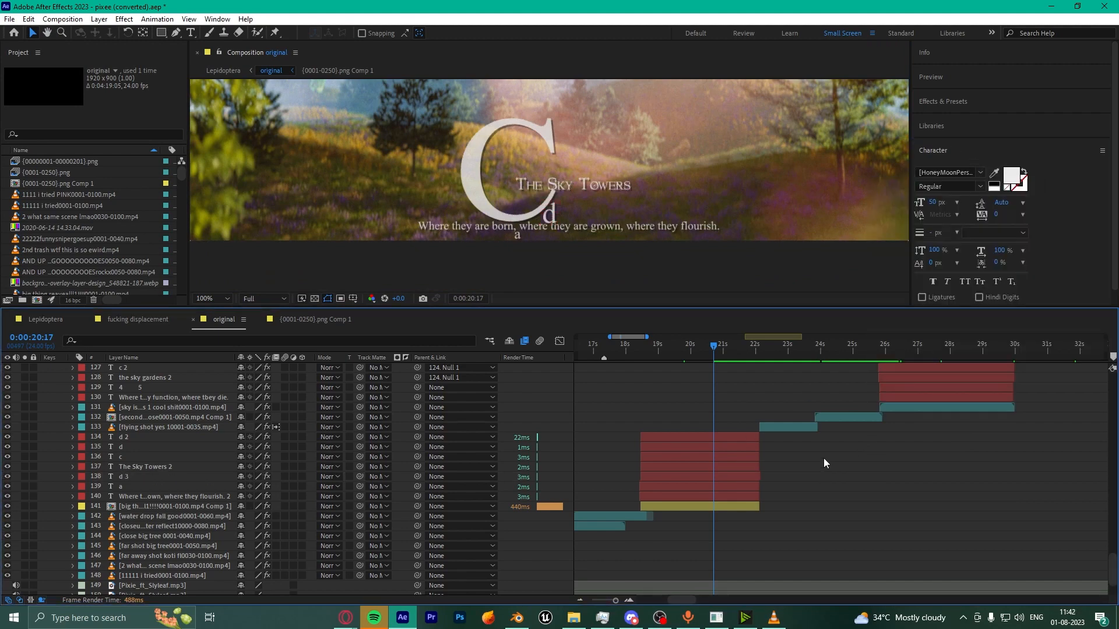
{"action": "left_click", "coordinate": [737, 488]}
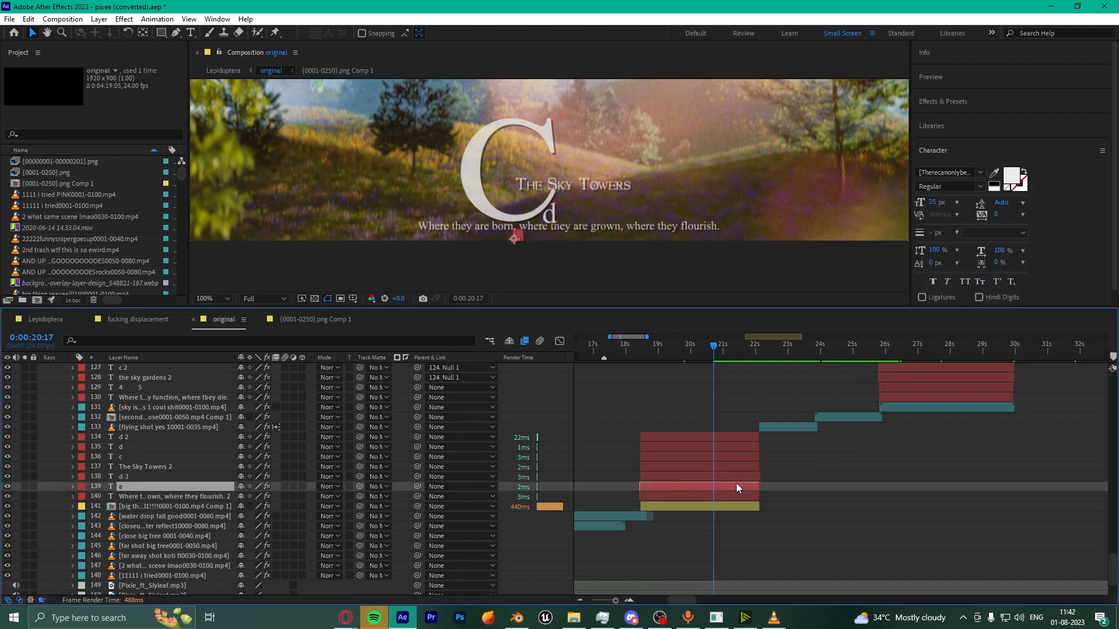
{"action": "left_click", "coordinate": [984, 174]}
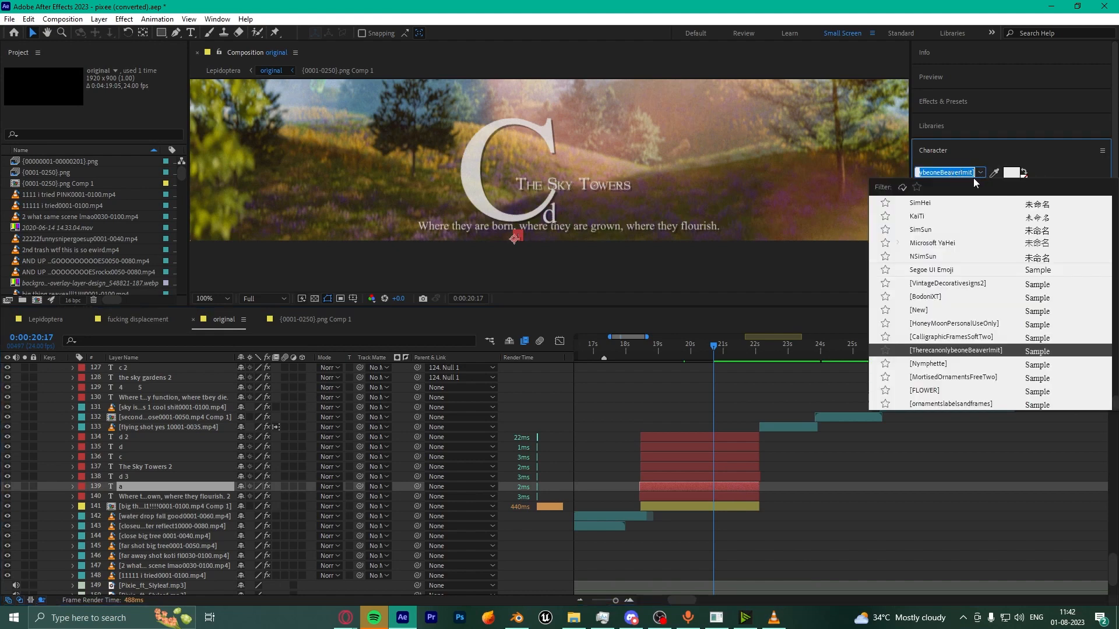
{"action": "key", "text": "Escape"}
{"action": "key", "text": "grave"}
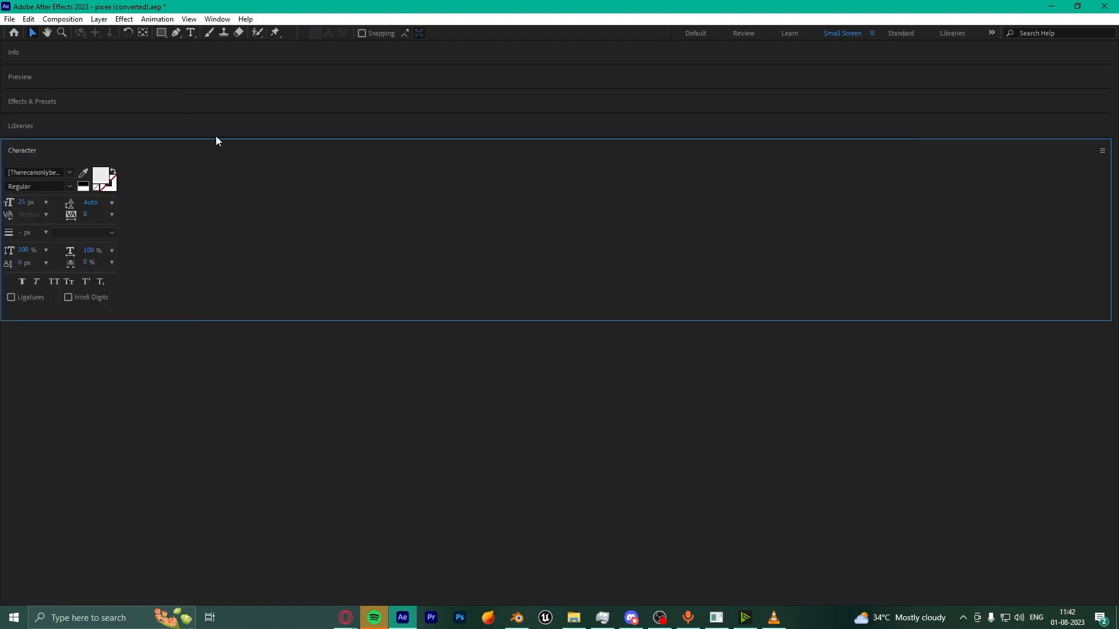
Step: Reset the Small Screen workspace to its saved layout
{"action": "left_click", "coordinate": [216, 18]}
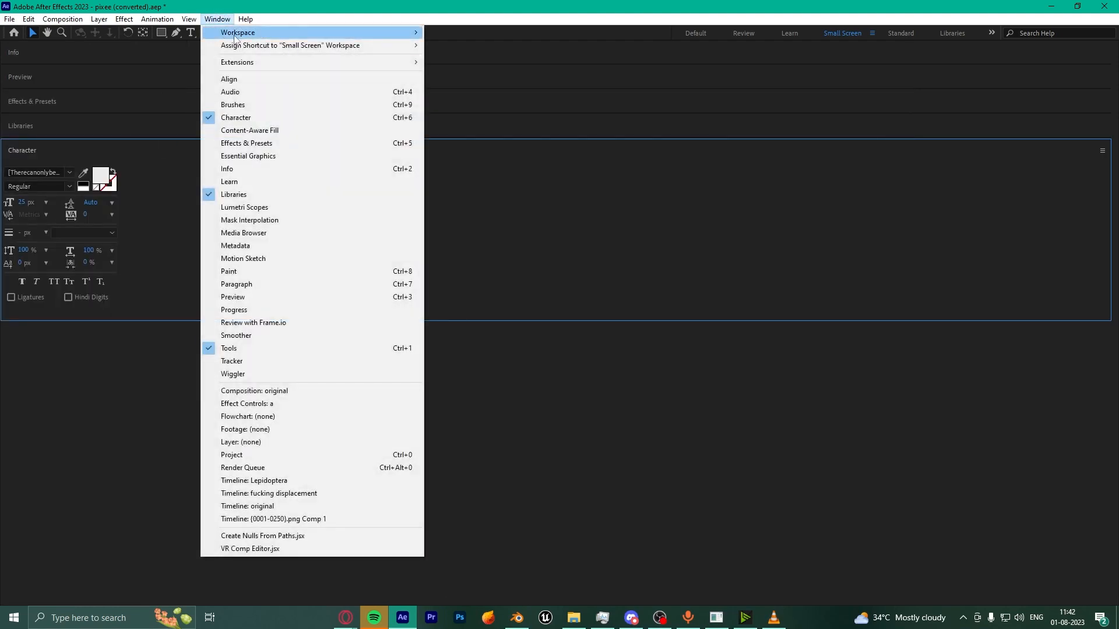
{"action": "mouse_move", "coordinate": [245, 32]}
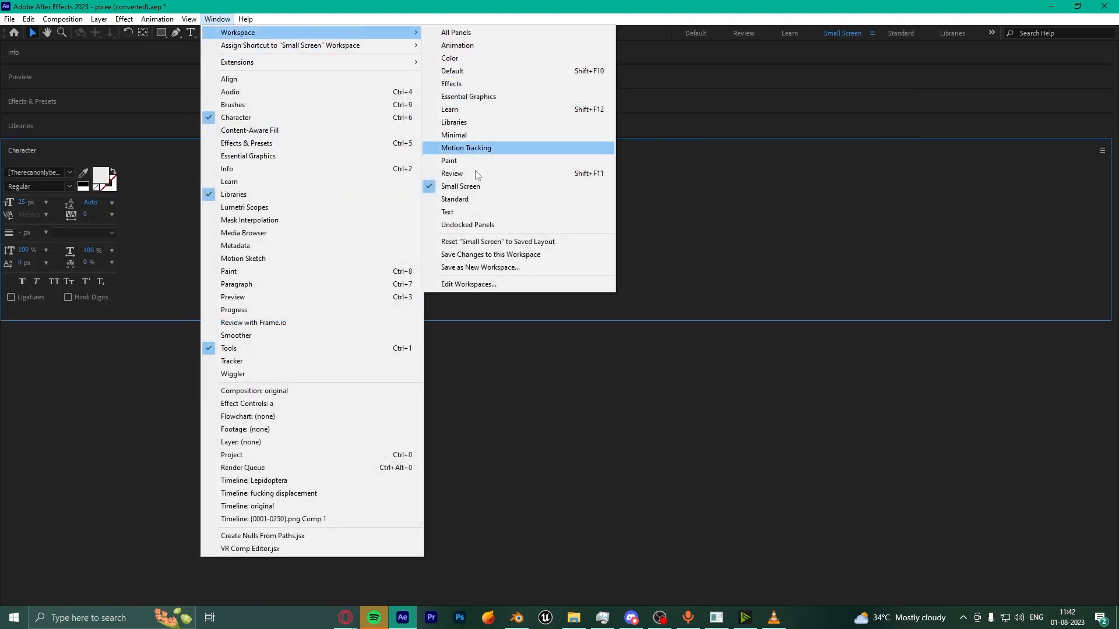
{"action": "left_click", "coordinate": [485, 241]}
{"action": "scroll", "coordinate": [723, 525], "scroll_direction": "down", "scroll_amount": 5}
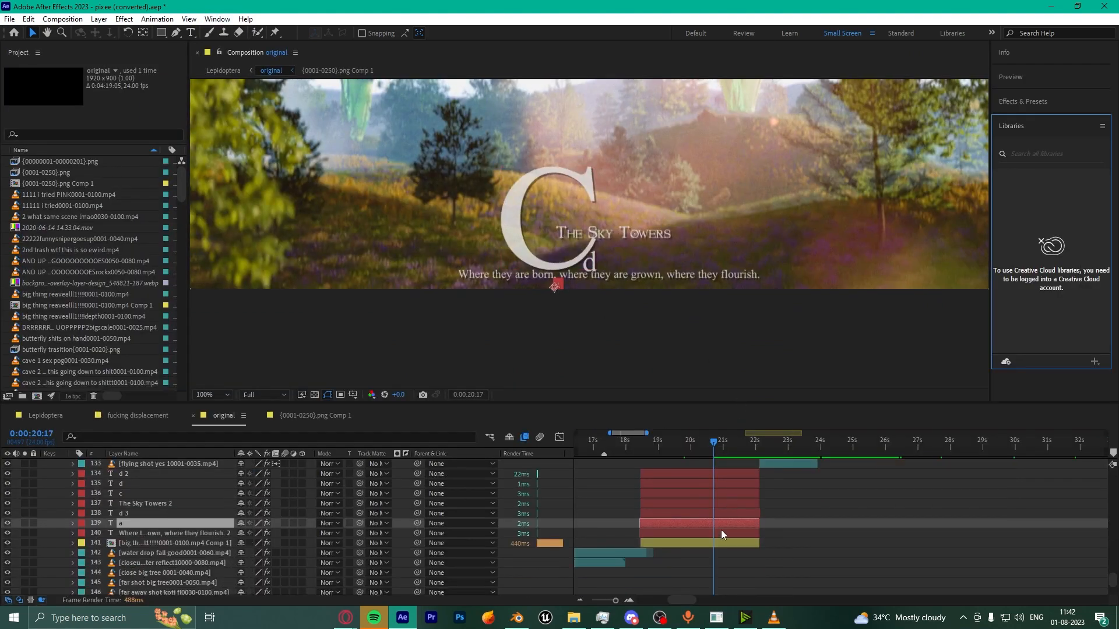
Step: Select the subtitle layer, restore the Character panel, and toggle the subtitle's visibility off and on
{"action": "left_click", "coordinate": [716, 534]}
{"action": "left_click", "coordinate": [217, 18]}
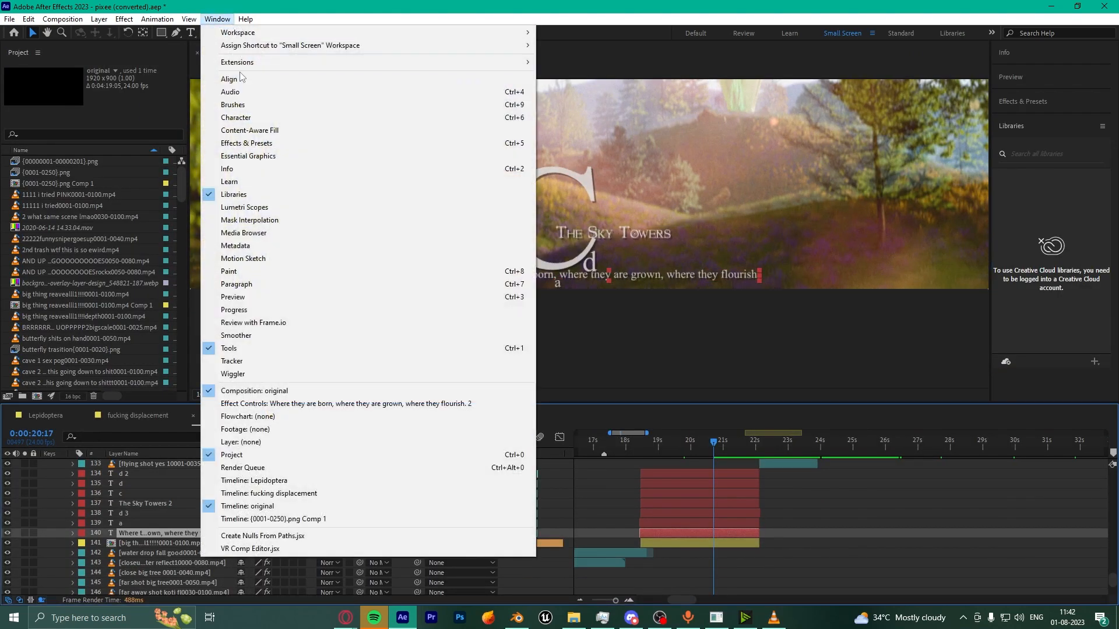
{"action": "left_click", "coordinate": [240, 118]}
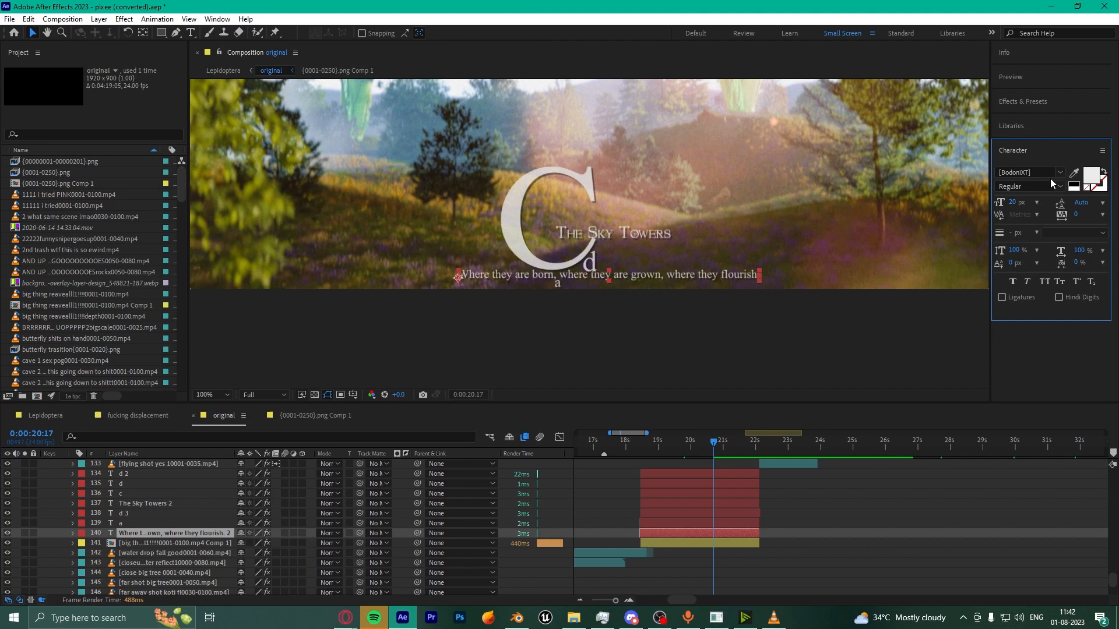
{"action": "left_click", "coordinate": [8, 533]}
{"action": "left_click", "coordinate": [7, 533]}
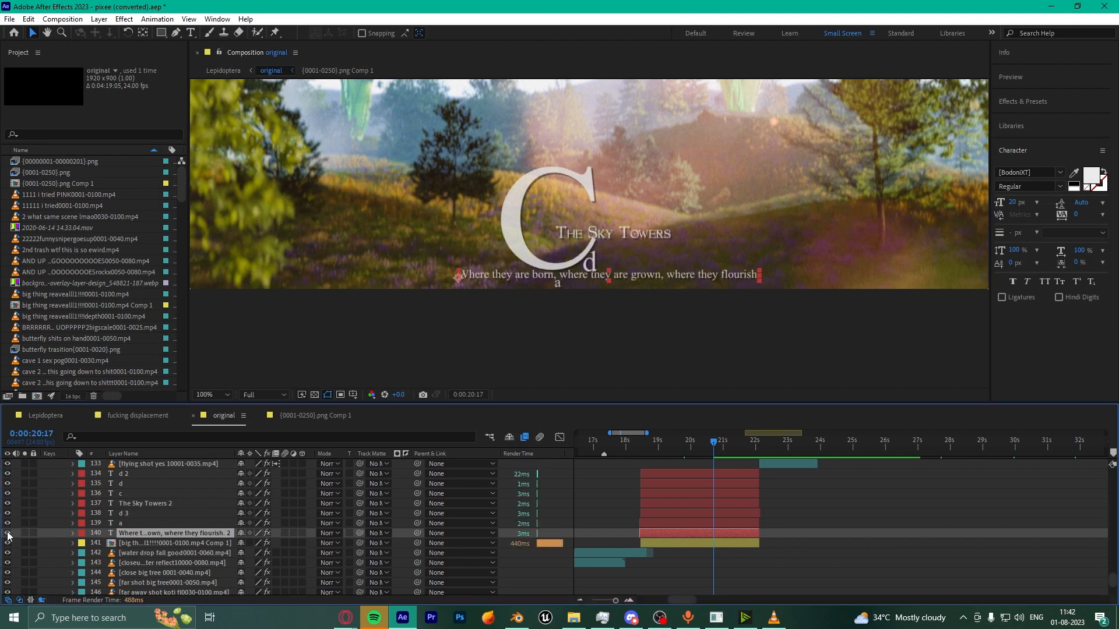
{"action": "scroll", "coordinate": [826, 509], "scroll_direction": "up", "scroll_amount": 5}
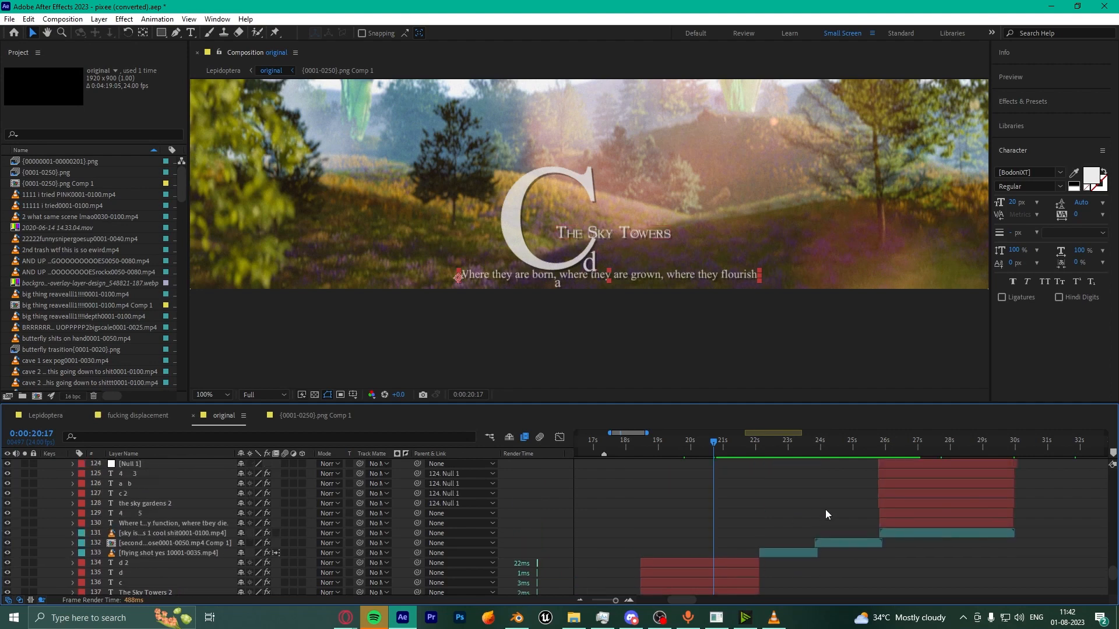
{"action": "scroll", "coordinate": [825, 509], "scroll_direction": "down", "scroll_amount": 5, "text": "alt"}
{"action": "scroll", "coordinate": [643, 232], "scroll_direction": "down", "scroll_amount": 1}
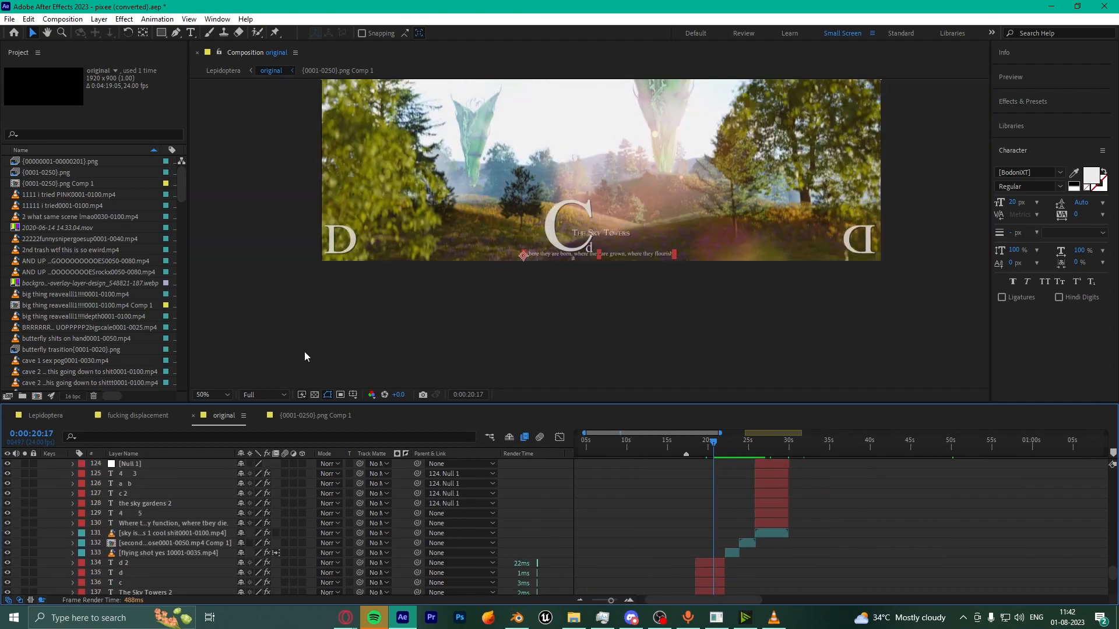
Step: Set the viewer magnification to Fit up to 100%
{"action": "left_click", "coordinate": [215, 395]}
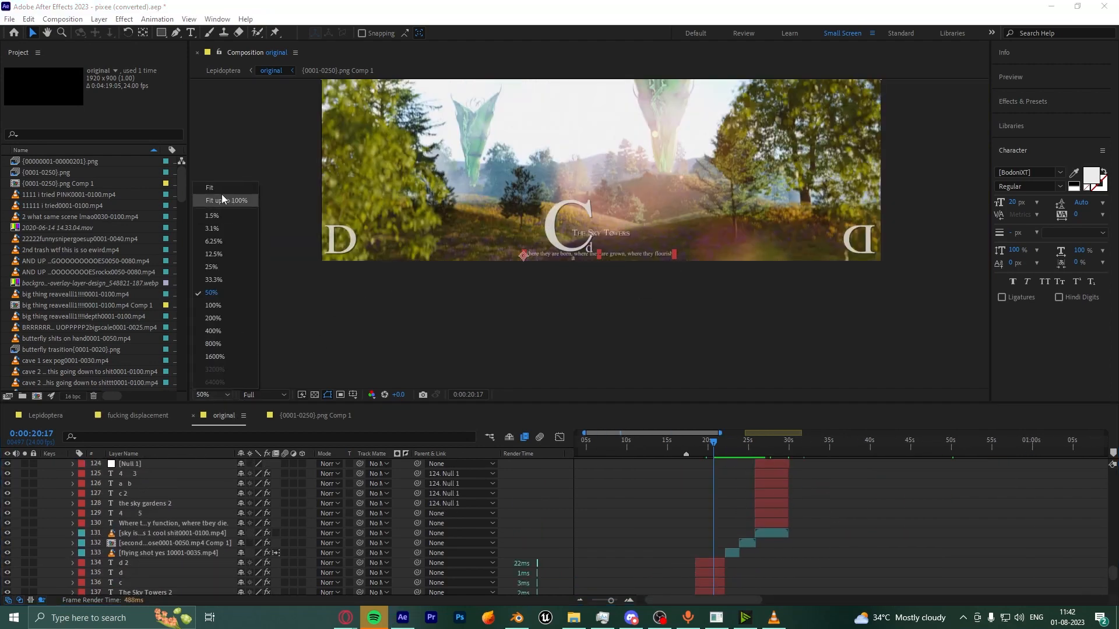
{"action": "left_click", "coordinate": [223, 199]}
{"action": "left_click", "coordinate": [209, 395]}
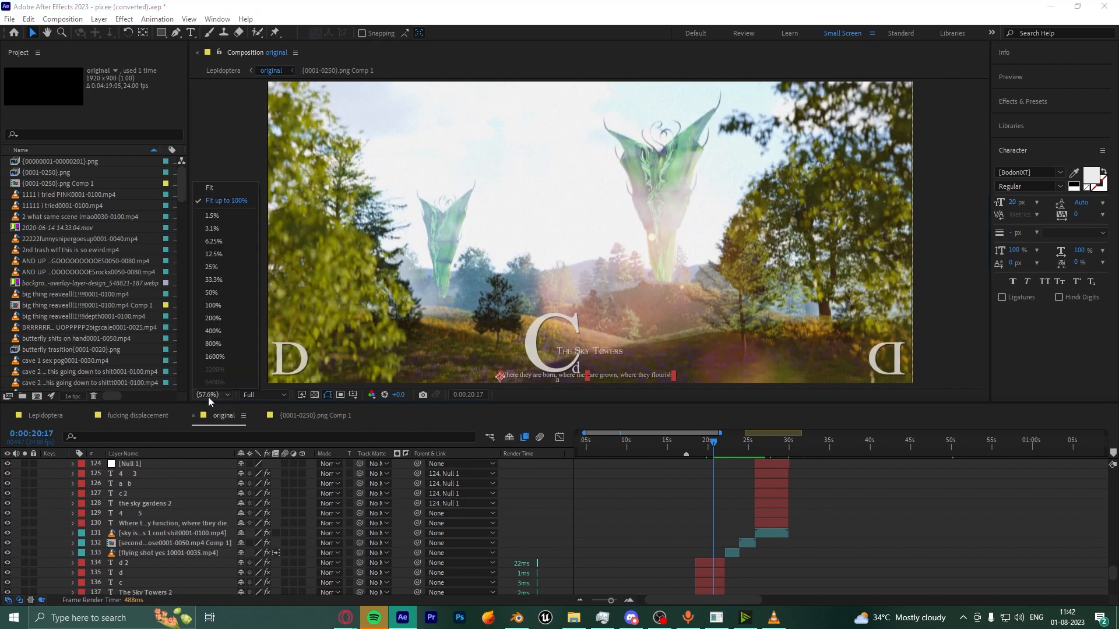
{"action": "left_click", "coordinate": [235, 190]}
{"action": "scroll", "coordinate": [739, 533], "scroll_direction": "down", "scroll_amount": 3}
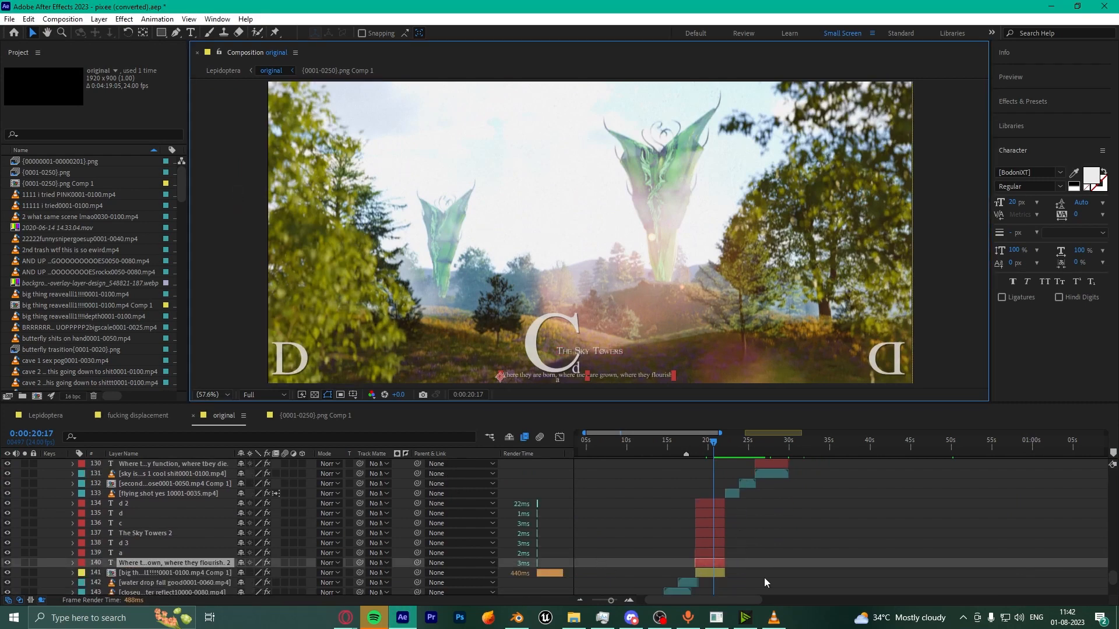
Step: Open the tower reveal pre-comp at 0:00:03:16 and toggle the screened top layer to compare
{"action": "left_click", "coordinate": [713, 573]}
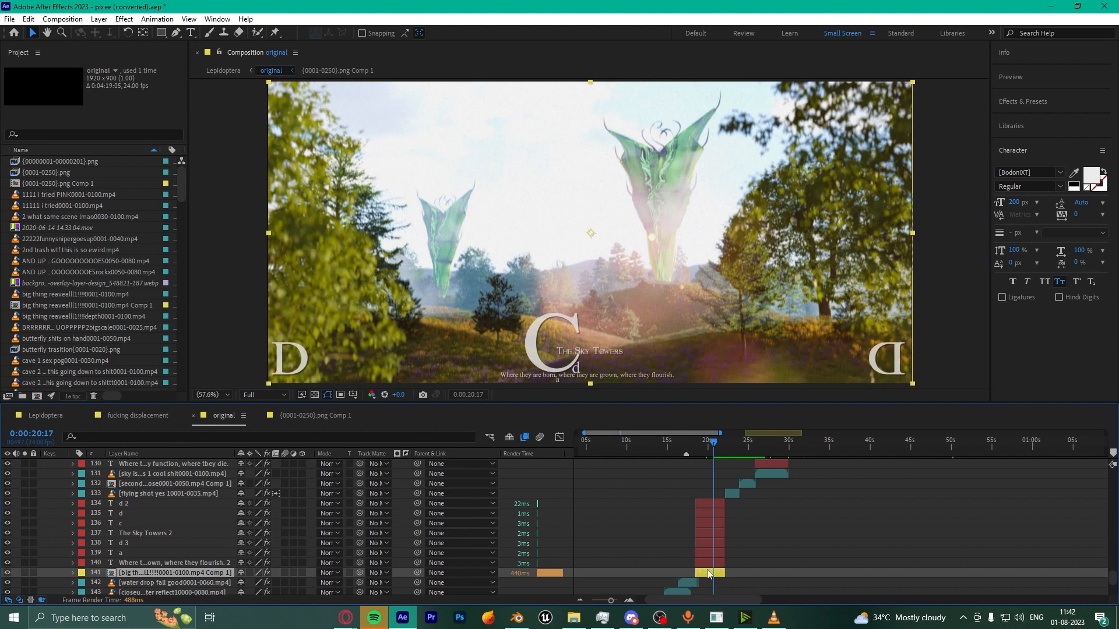
{"action": "double_click", "coordinate": [709, 574]}
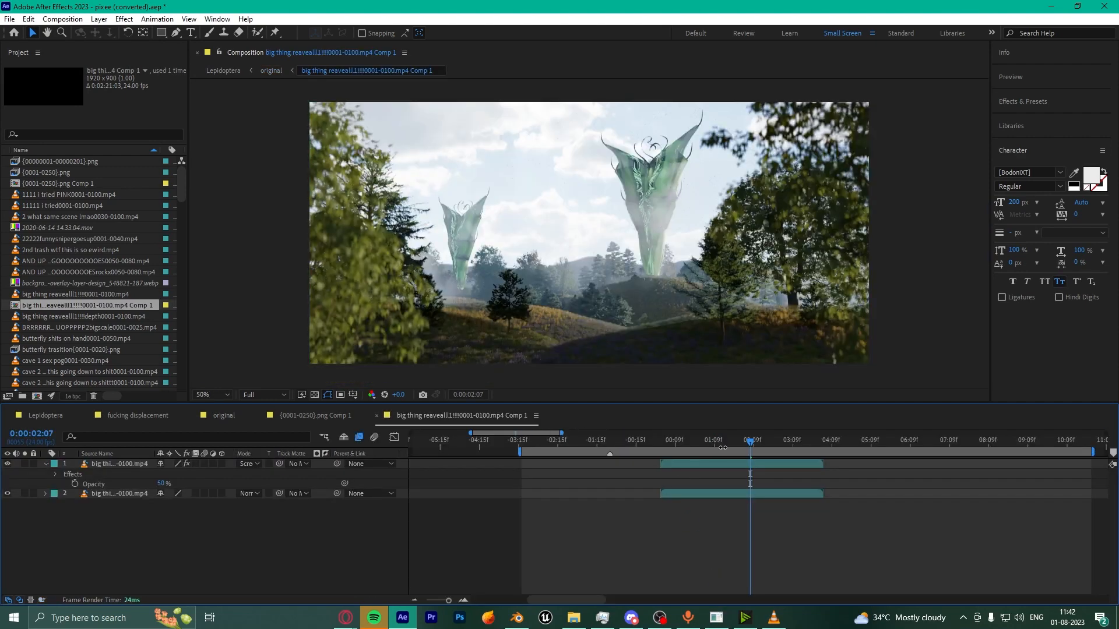
{"action": "left_click_drag", "start_coordinate": [757, 443], "coordinate": [803, 443]}
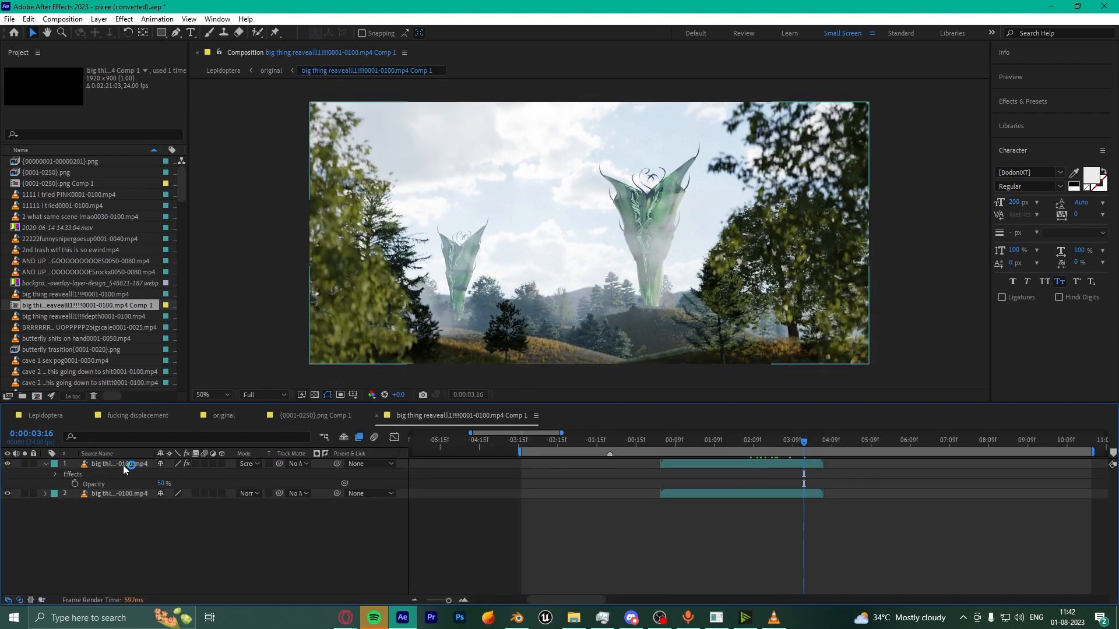
{"action": "left_click", "coordinate": [125, 464]}
{"action": "left_click", "coordinate": [92, 494]}
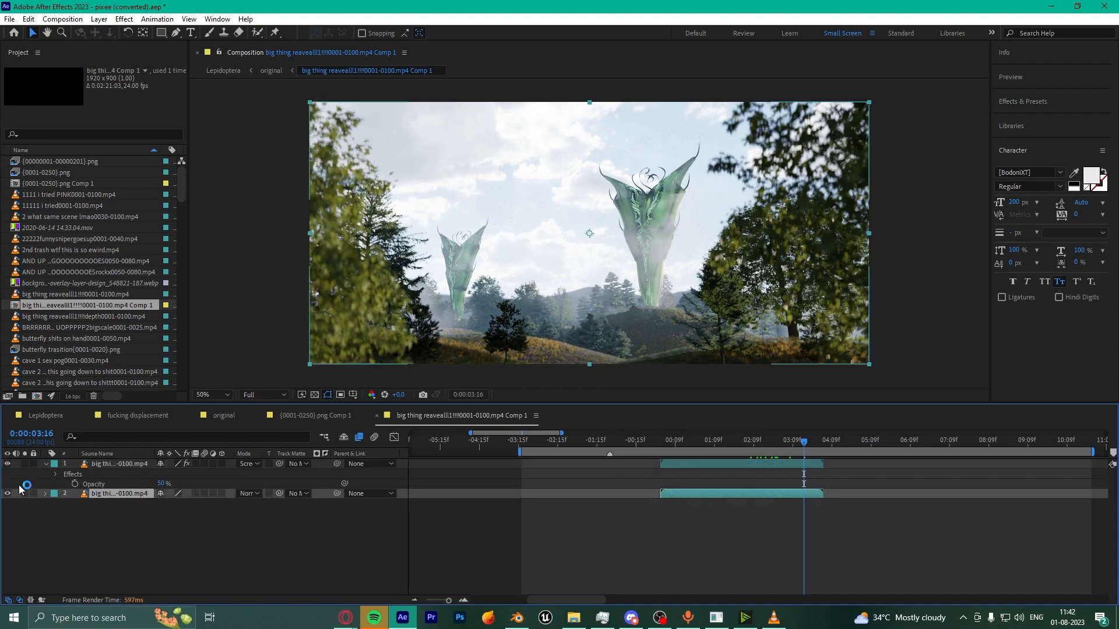
{"action": "left_click", "coordinate": [103, 466]}
{"action": "left_click", "coordinate": [7, 463]}
{"action": "left_click", "coordinate": [7, 463]}
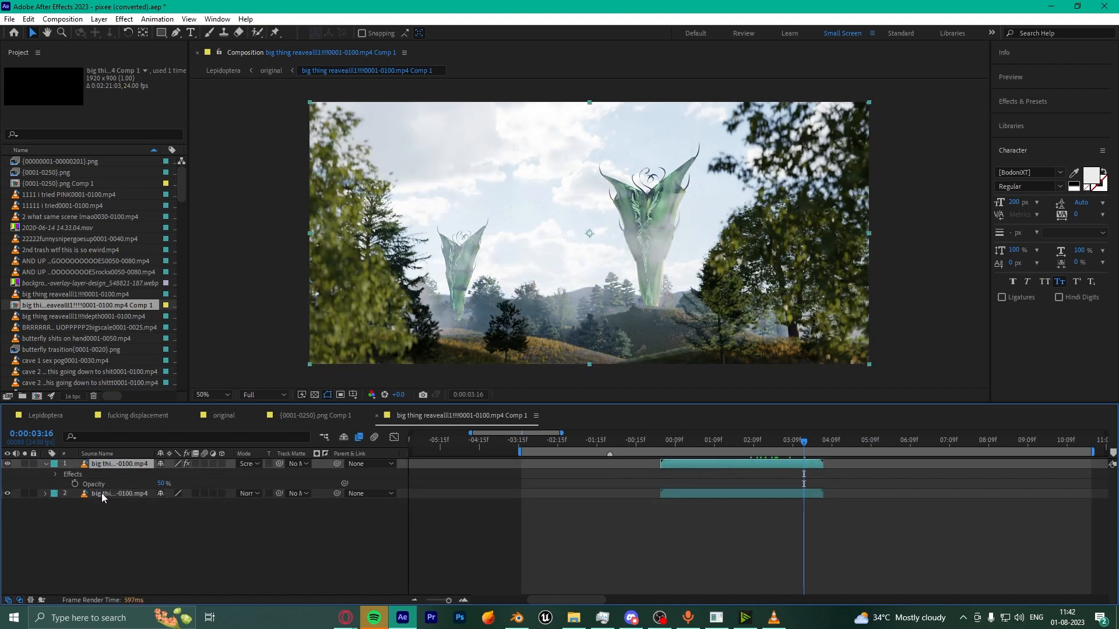
Step: Toggle the bottom footage layer off and on to compare, then switch to Blender
{"action": "left_click", "coordinate": [58, 496]}
{"action": "left_click", "coordinate": [8, 494]}
{"action": "left_click", "coordinate": [7, 494]}
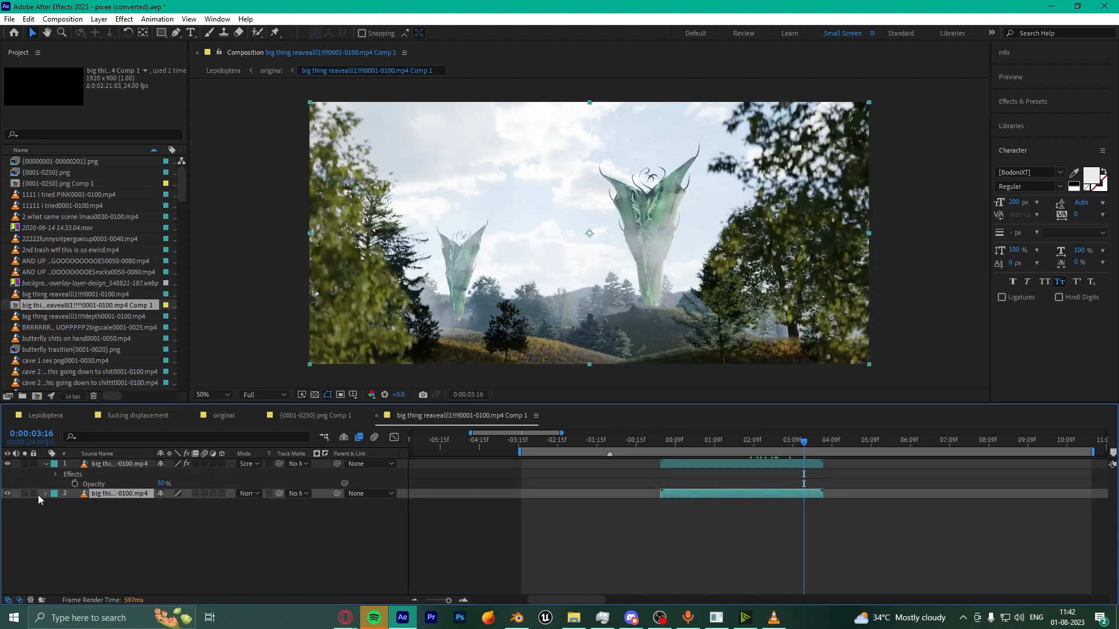
{"action": "left_click", "coordinate": [7, 494]}
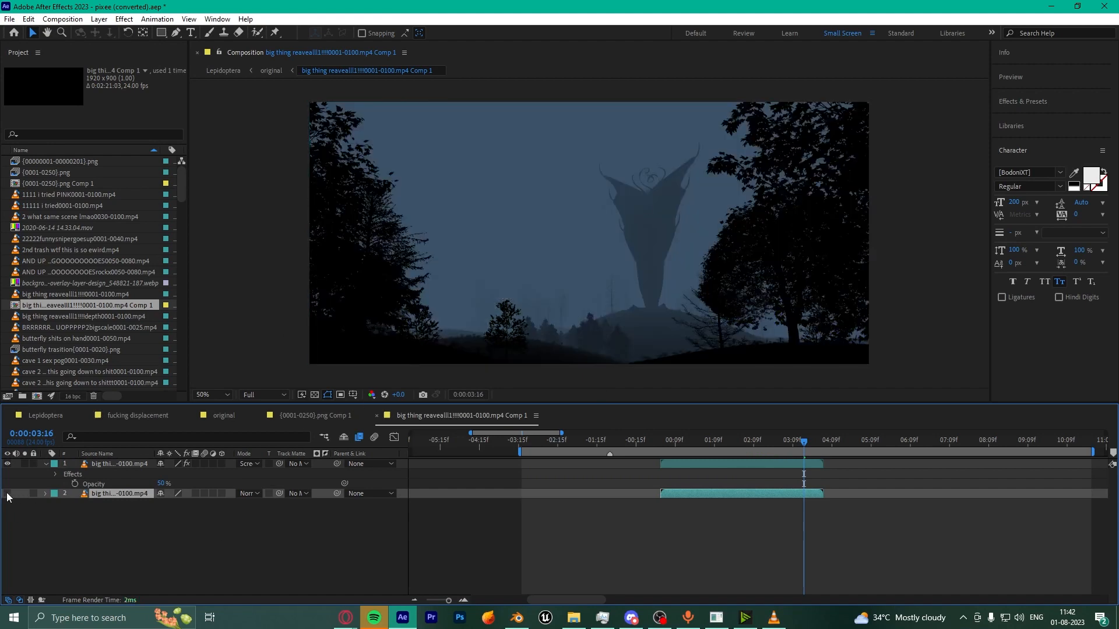
{"action": "left_click", "coordinate": [7, 494]}
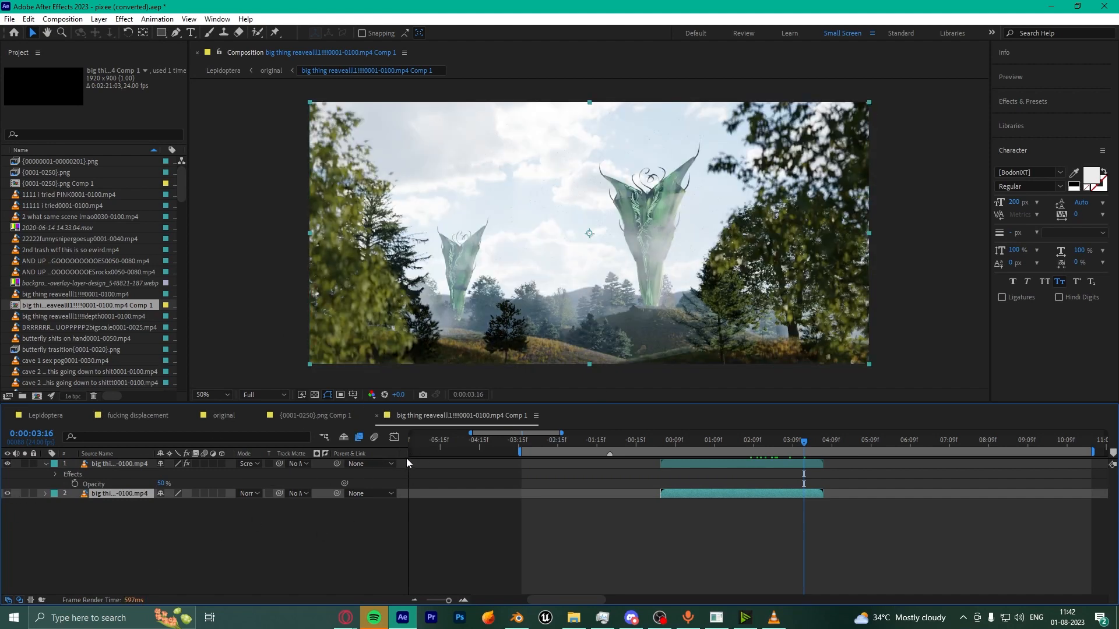
{"action": "left_click", "coordinate": [121, 465]}
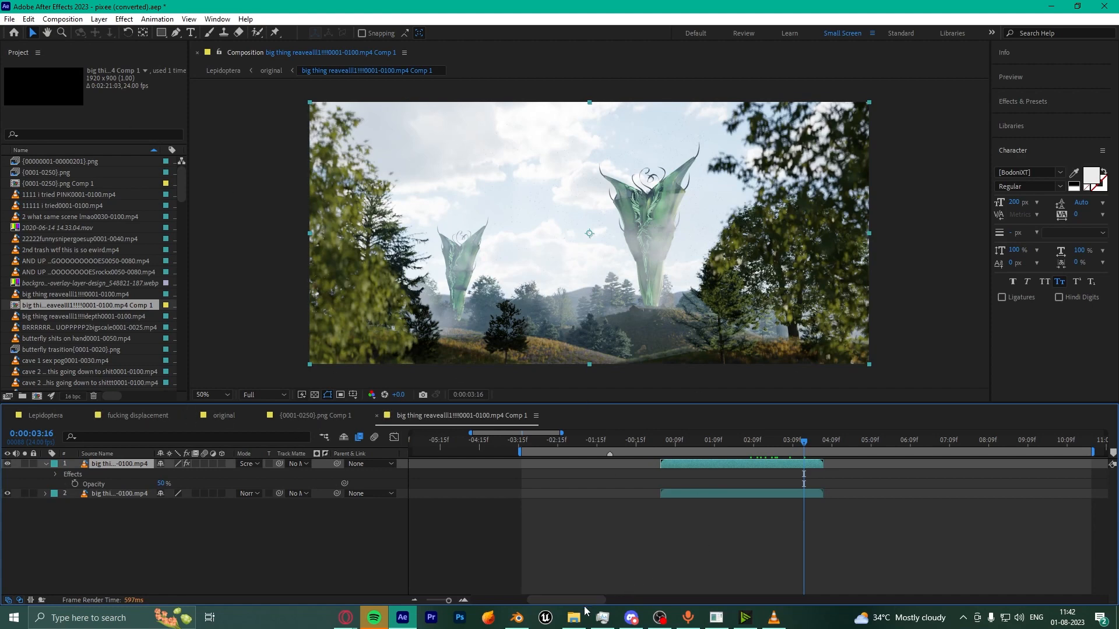
{"action": "left_click", "coordinate": [517, 618]}
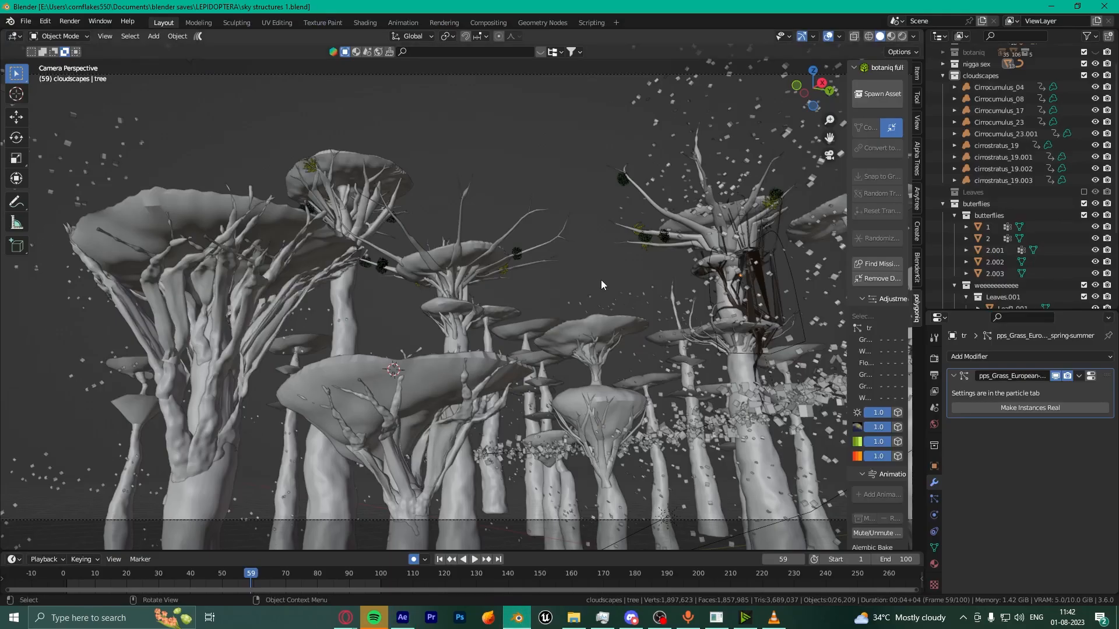
Step: Switch to material preview and search the render properties for 'mist'
{"action": "left_click", "coordinate": [892, 37]}
{"action": "left_click", "coordinate": [934, 359]}
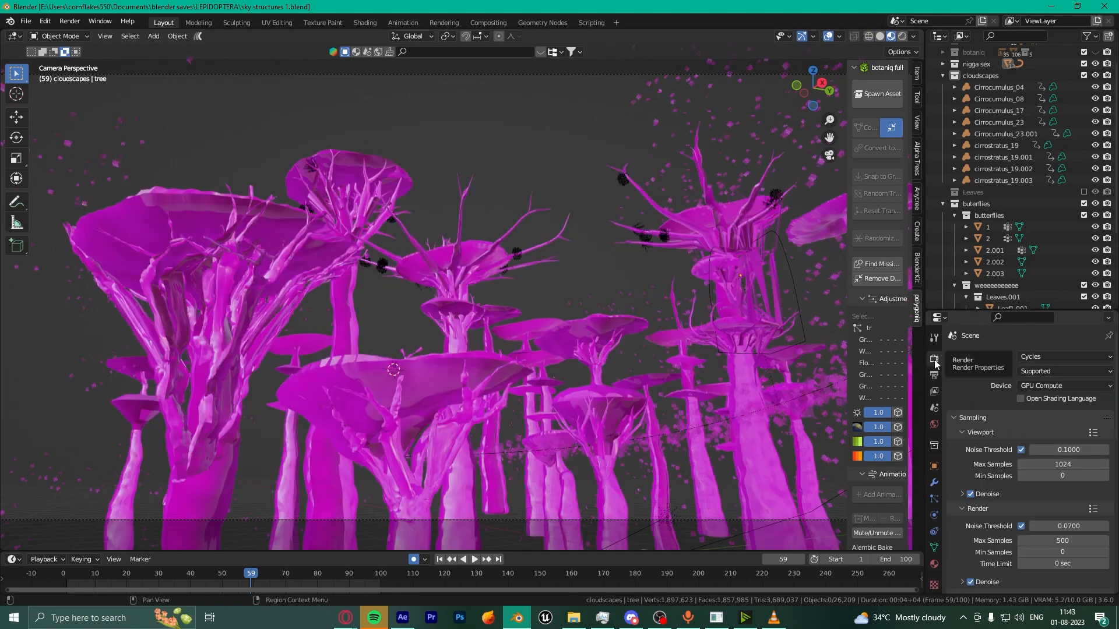
{"action": "left_click", "coordinate": [1028, 315]}
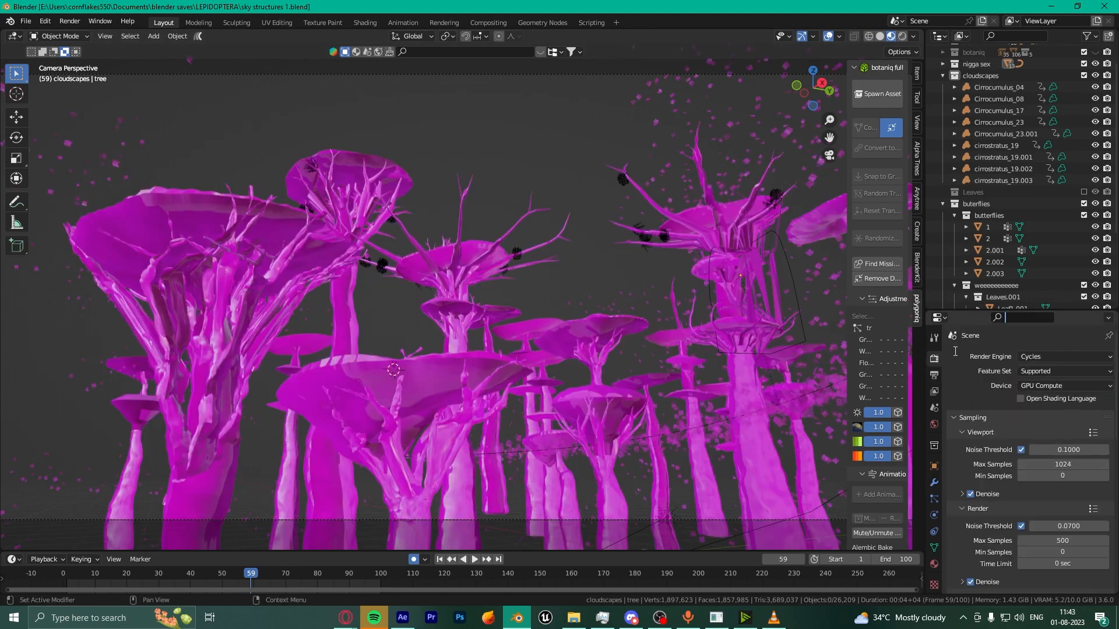
{"action": "type", "text": "mist"}
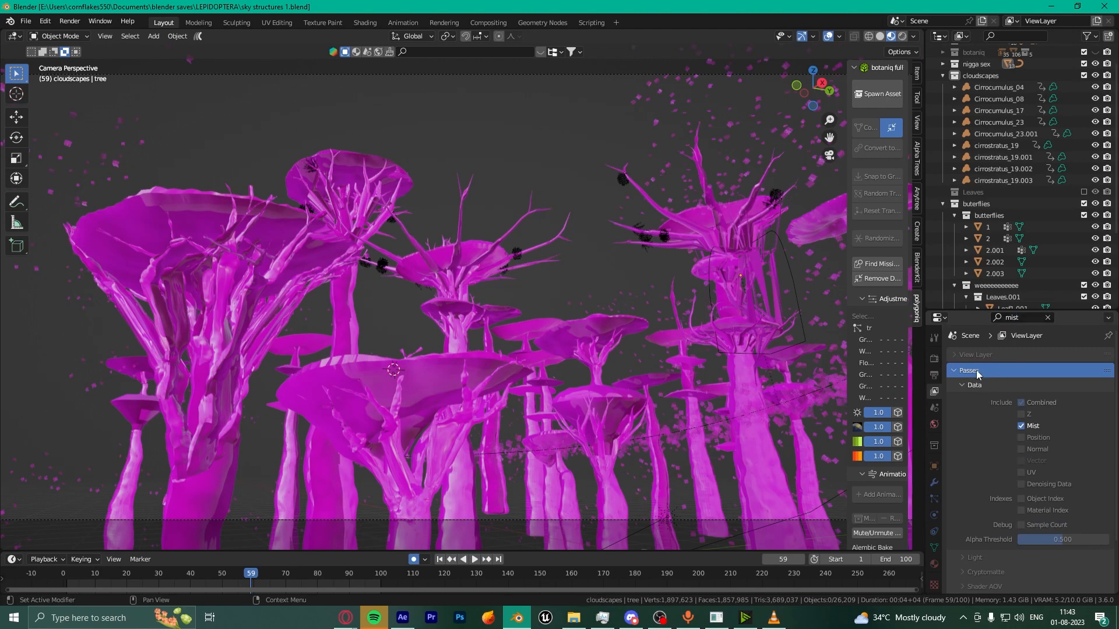
{"action": "scroll", "coordinate": [995, 383], "scroll_direction": "down", "scroll_amount": 1}
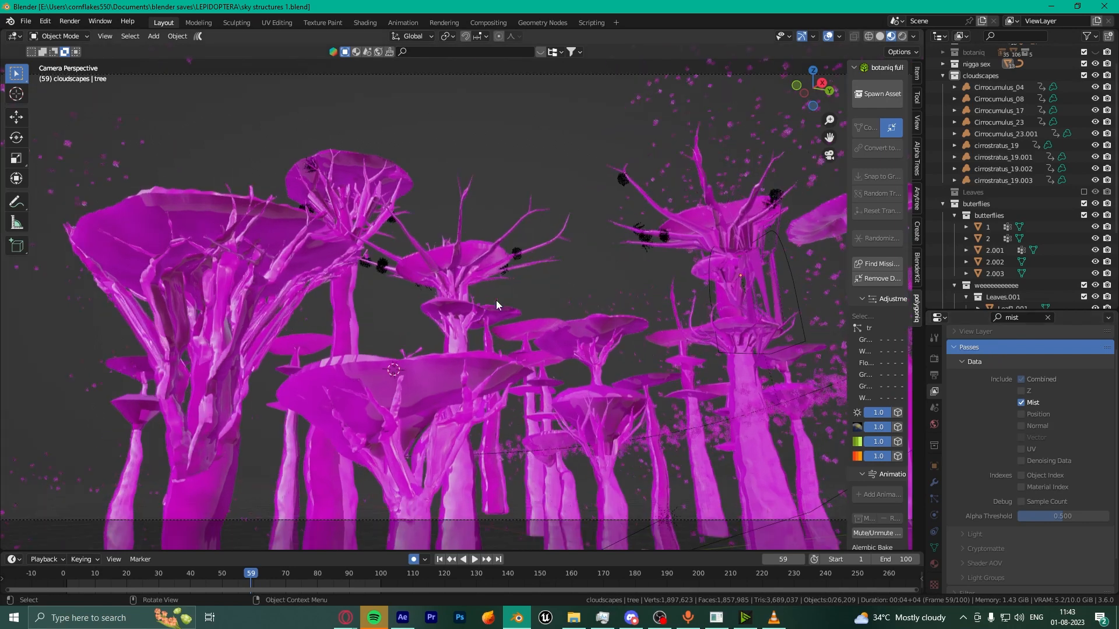
Step: Change the viewport shading render pass from Combined to Mist
{"action": "left_click", "coordinate": [913, 37]}
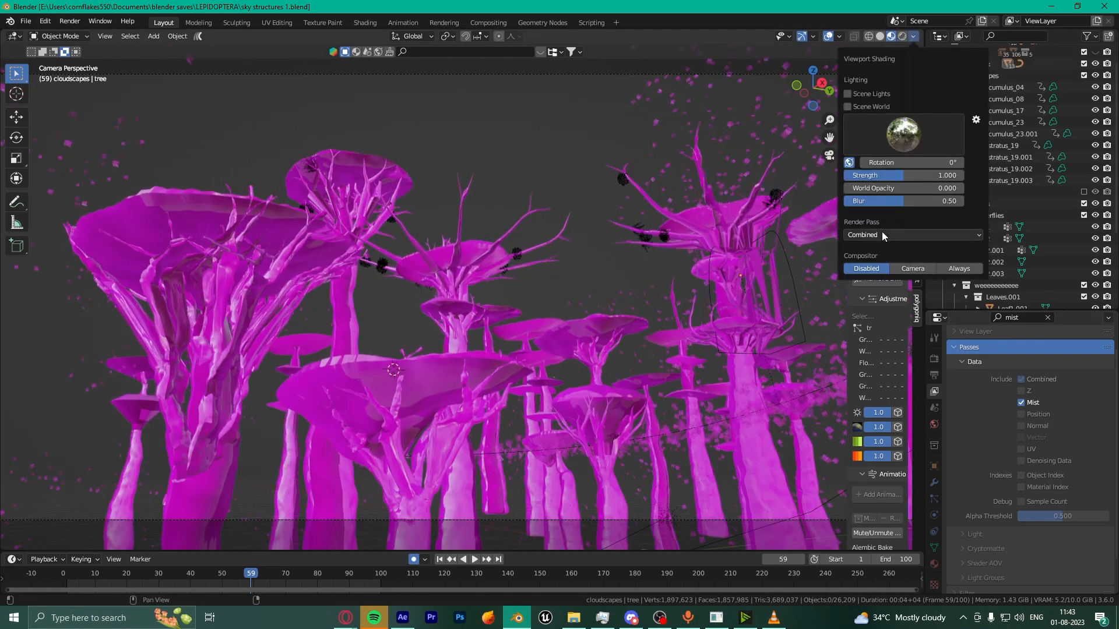
{"action": "left_click", "coordinate": [915, 37]}
{"action": "left_click", "coordinate": [915, 36]}
{"action": "left_click", "coordinate": [868, 239]}
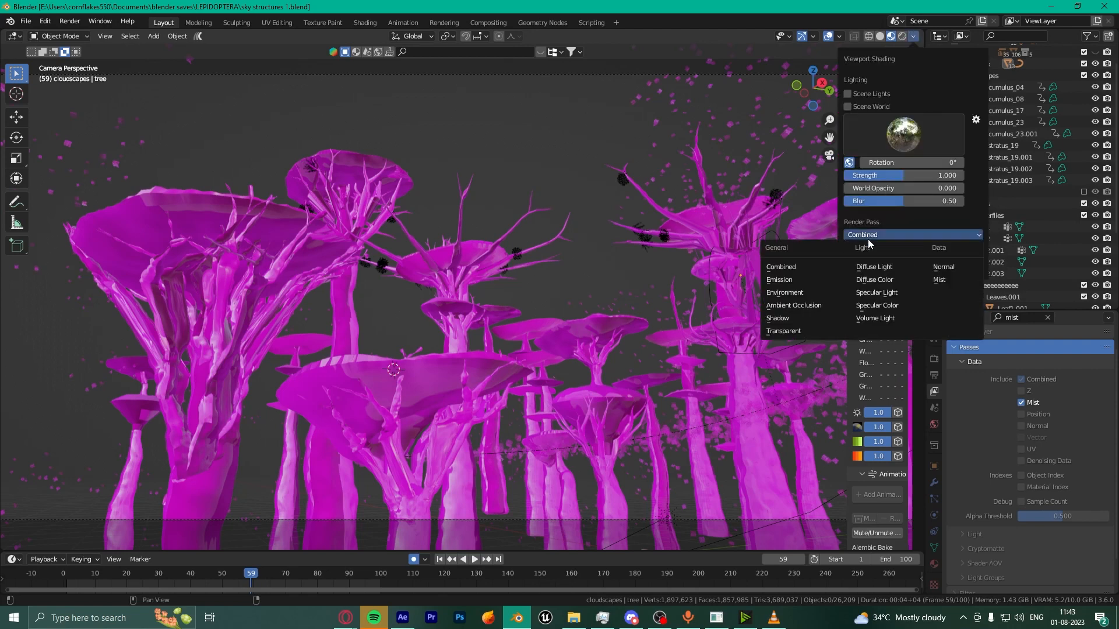
{"action": "left_click", "coordinate": [946, 281]}
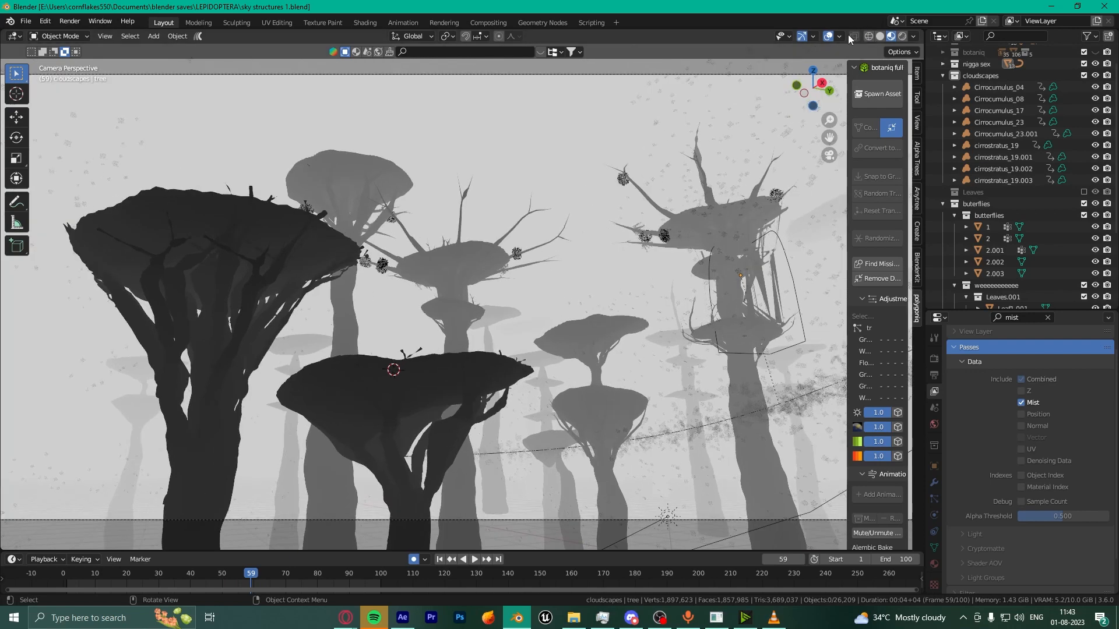
Step: Hide the overlays and set the World mist Start to 31 m
{"action": "left_click", "coordinate": [828, 36]}
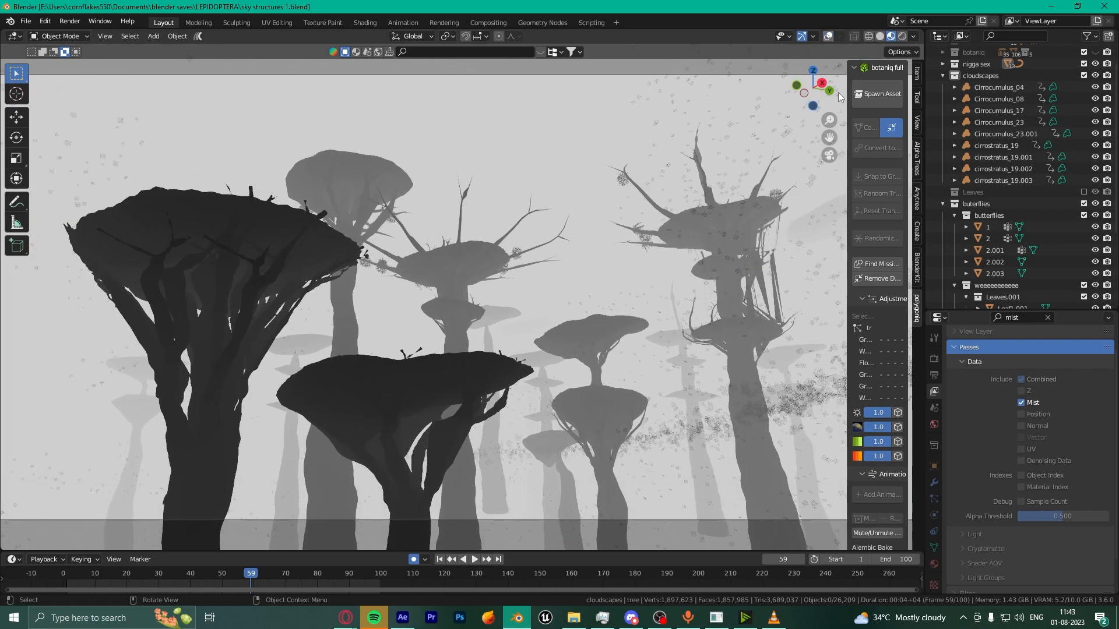
{"action": "left_click", "coordinate": [935, 421]}
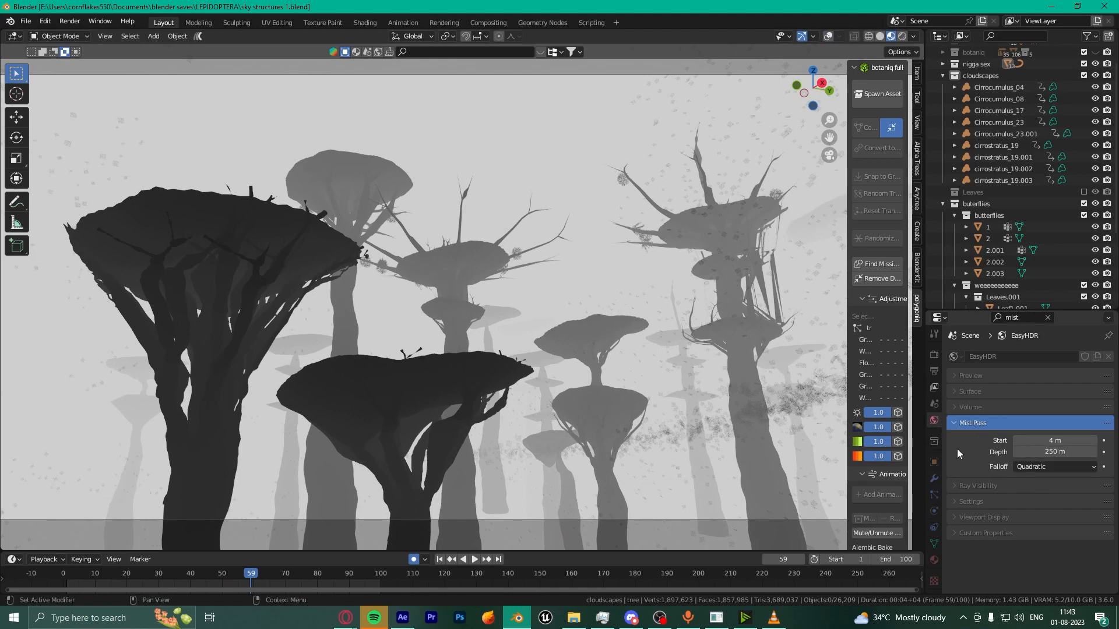
{"action": "mouse_move", "coordinate": [1050, 441]}
{"action": "left_mouse_down"}
{"action": "mouse_move", "coordinate": [1089, 441]}
{"action": "mouse_move", "coordinate": [1034, 441]}
{"action": "mouse_move", "coordinate": [1083, 441]}
{"action": "mouse_move", "coordinate": [1057, 441]}
{"action": "left_mouse_up"}
{"action": "scroll", "coordinate": [446, 335], "scroll_direction": "down", "scroll_amount": 2}
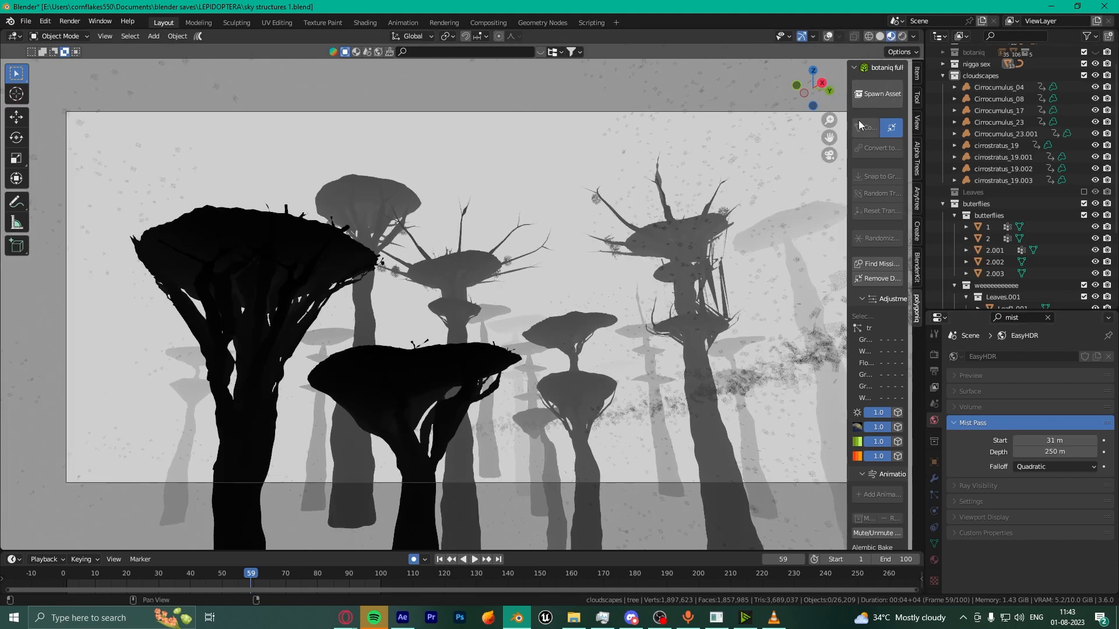
Step: Browse the viewport area options menu and dismiss it
{"action": "left_click", "coordinate": [101, 36]}
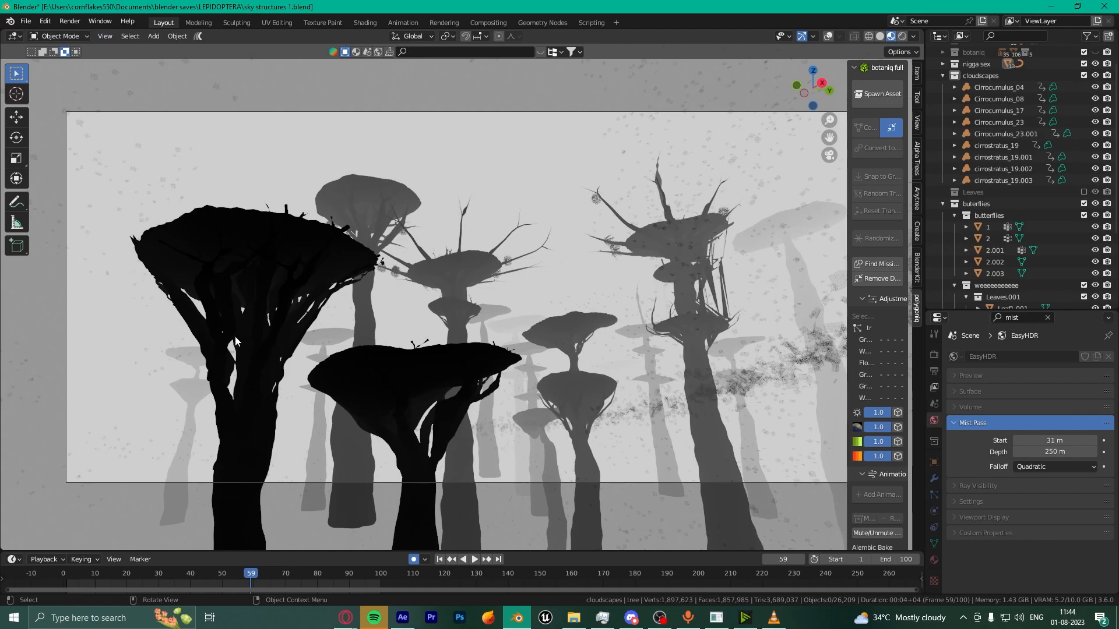
{"action": "scroll", "coordinate": [208, 332], "scroll_direction": "down", "scroll_amount": 1}
{"action": "scroll", "coordinate": [474, 225], "scroll_direction": "up", "scroll_amount": 2}
{"action": "scroll", "coordinate": [474, 225], "scroll_direction": "down", "scroll_amount": 2}
{"action": "scroll", "coordinate": [474, 225], "scroll_direction": "up", "scroll_amount": 1}
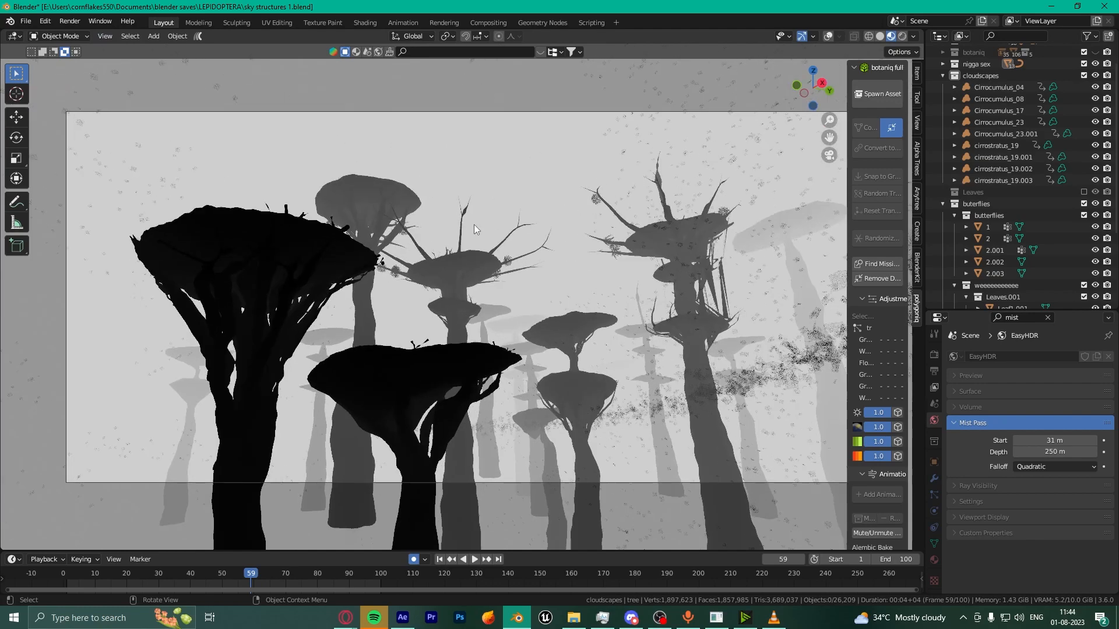
{"action": "scroll", "coordinate": [474, 229], "scroll_direction": "down", "scroll_amount": 1}
{"action": "left_click", "coordinate": [103, 37]}
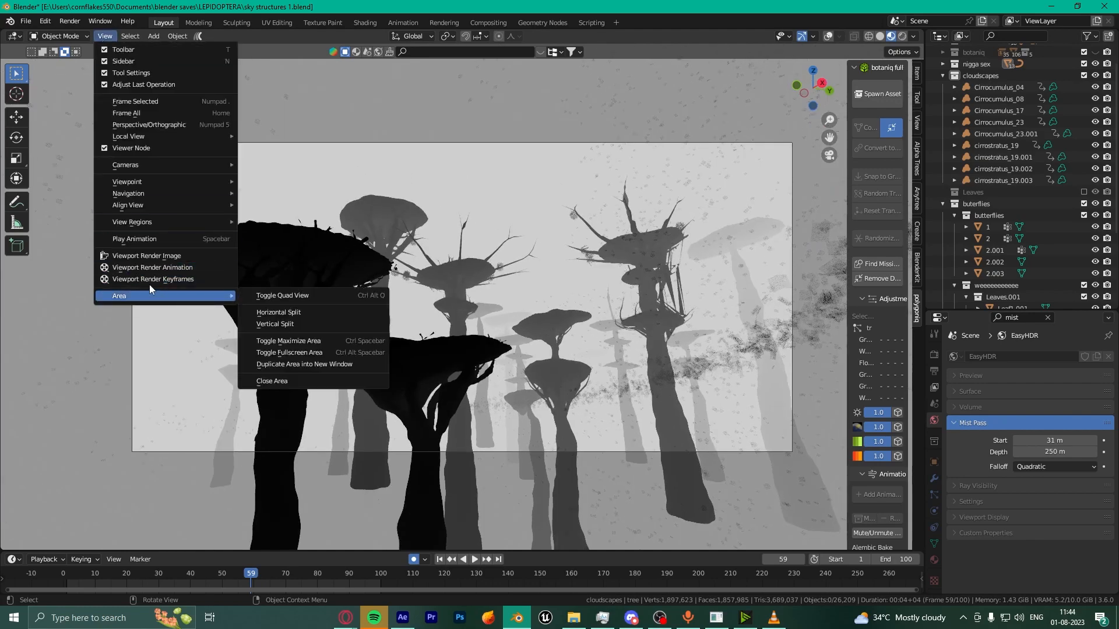
Step: Turn the overlays back on, select the butter gen object, and switch to After Effects
{"action": "left_click", "coordinate": [828, 36]}
{"action": "scroll", "coordinate": [548, 250], "scroll_direction": "up", "scroll_amount": 1}
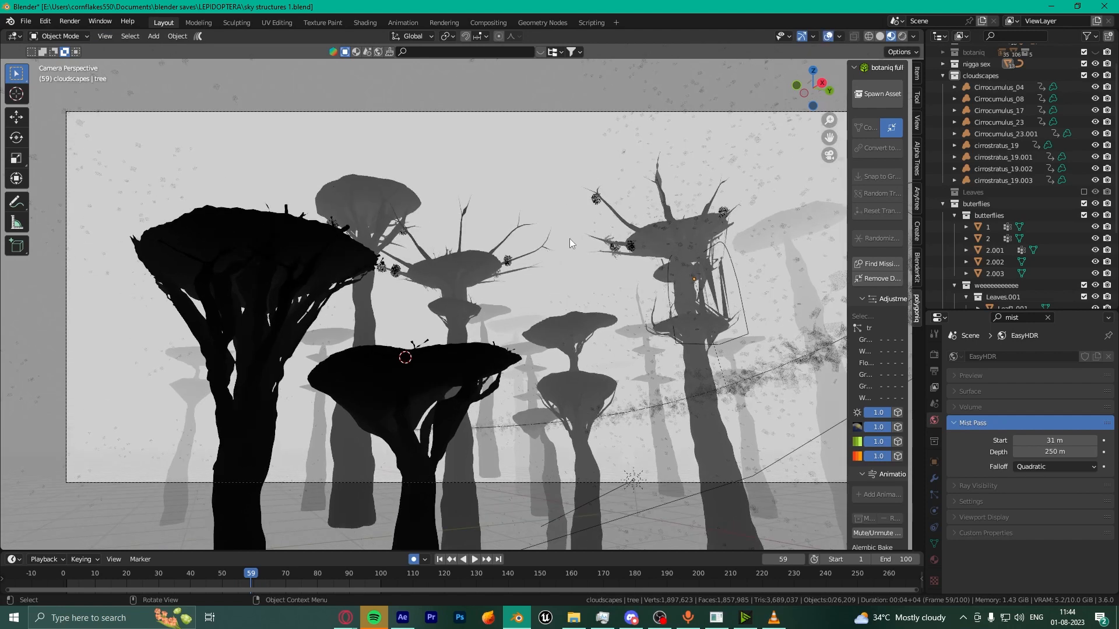
{"action": "left_click", "coordinate": [670, 286]}
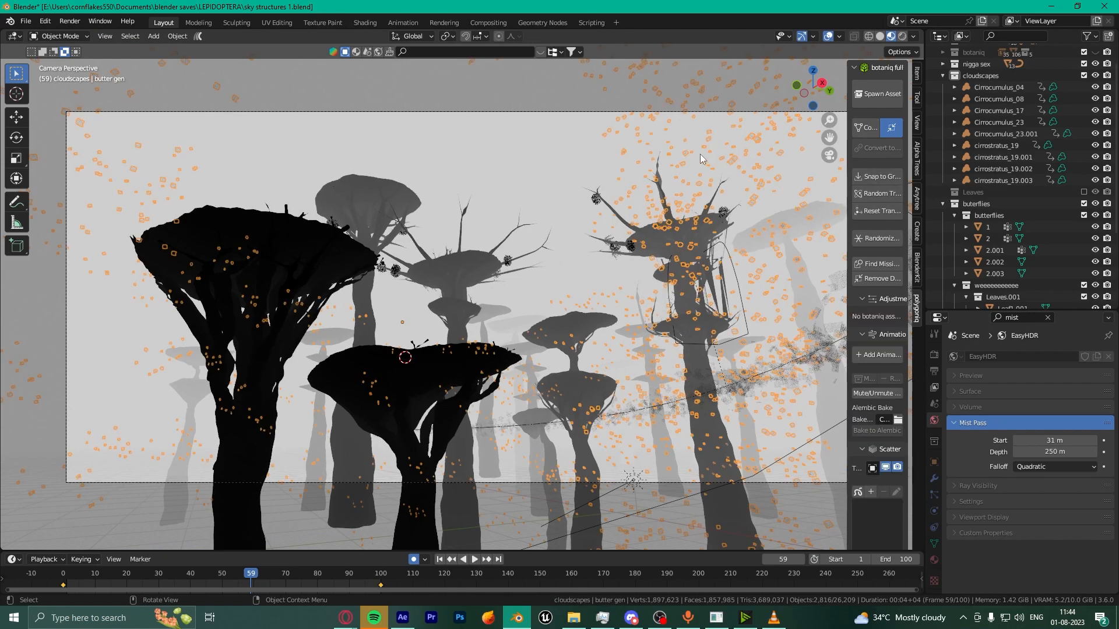
{"action": "key", "text": "alt+Tab"}
Step: Zoom the timeline around the title layers and open the Character panel
{"action": "left_click", "coordinate": [834, 493]}
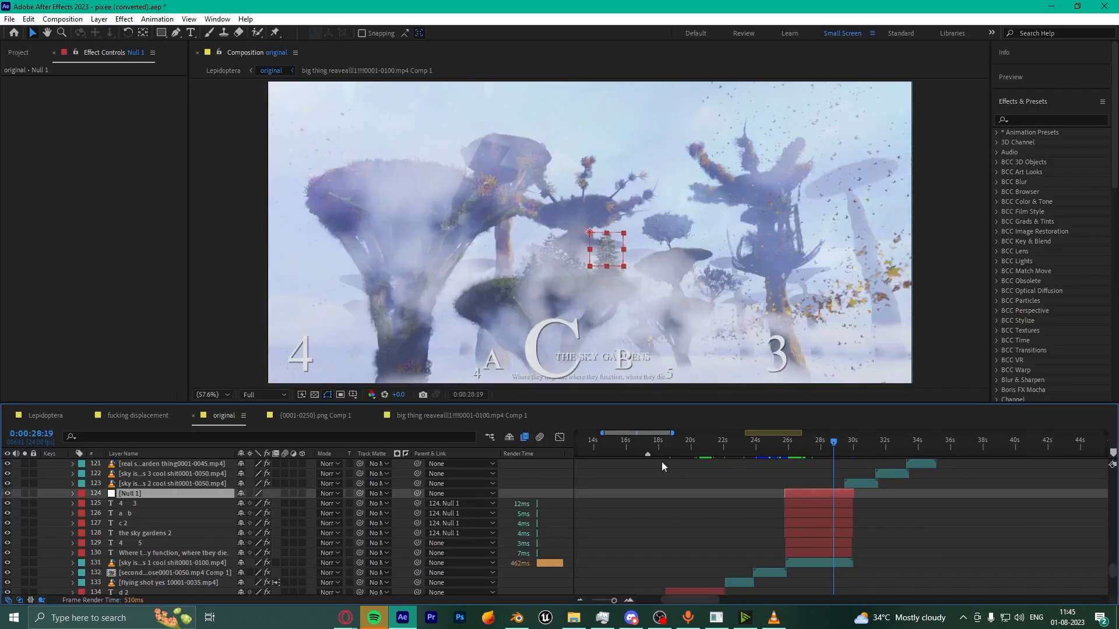
{"action": "left_click", "coordinate": [626, 599]}
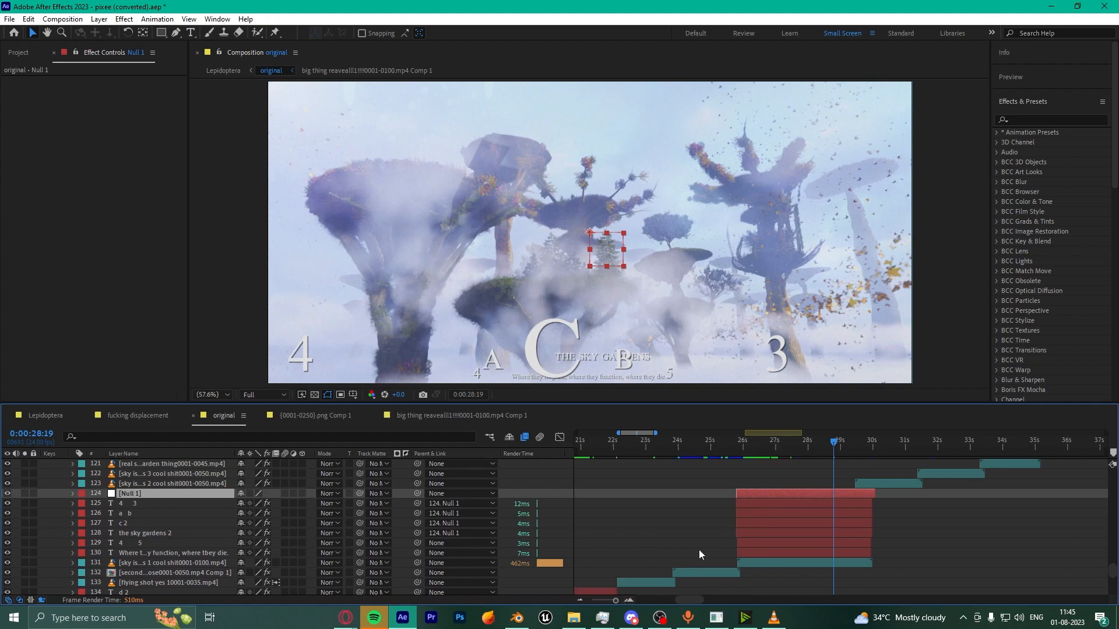
{"action": "left_click", "coordinate": [1015, 102]}
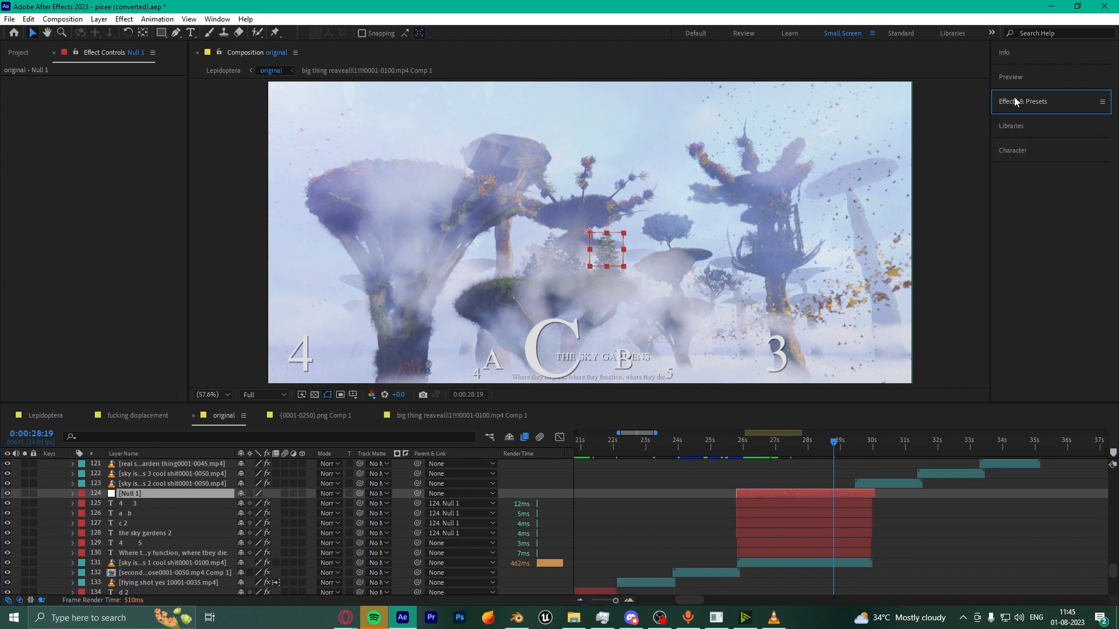
{"action": "left_click", "coordinate": [1029, 146]}
Step: Check the fonts of the a b, c 2 and sky gardens 2 text layers
{"action": "left_click", "coordinate": [843, 502]}
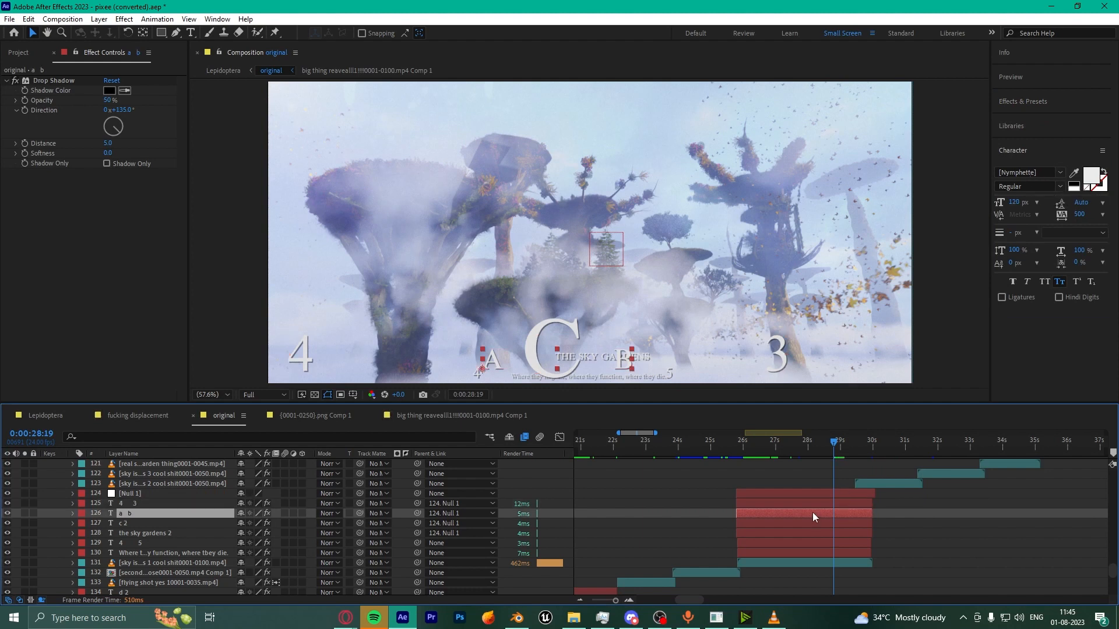
{"action": "left_click", "coordinate": [791, 524]}
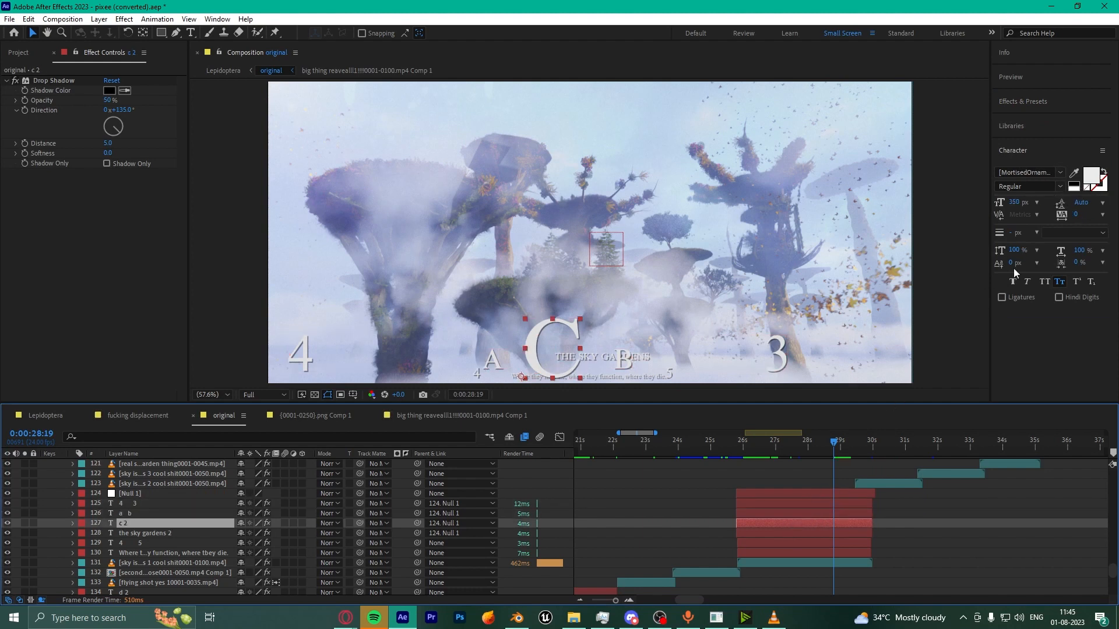
{"action": "left_click", "coordinate": [1043, 175]}
{"action": "key", "text": "Escape"}
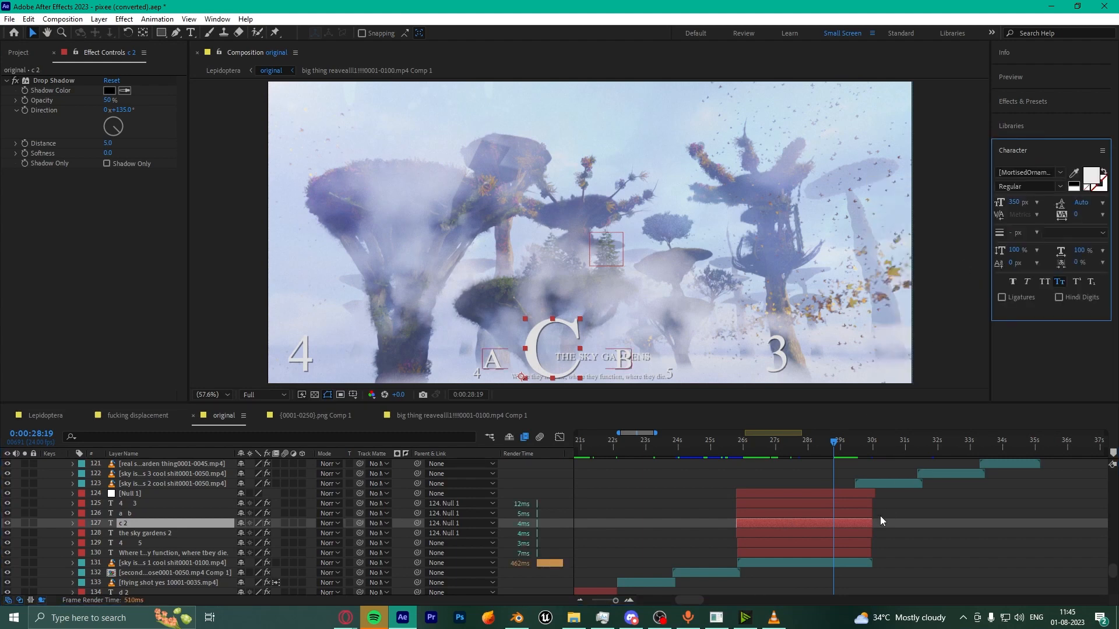
{"action": "left_click", "coordinate": [837, 532]}
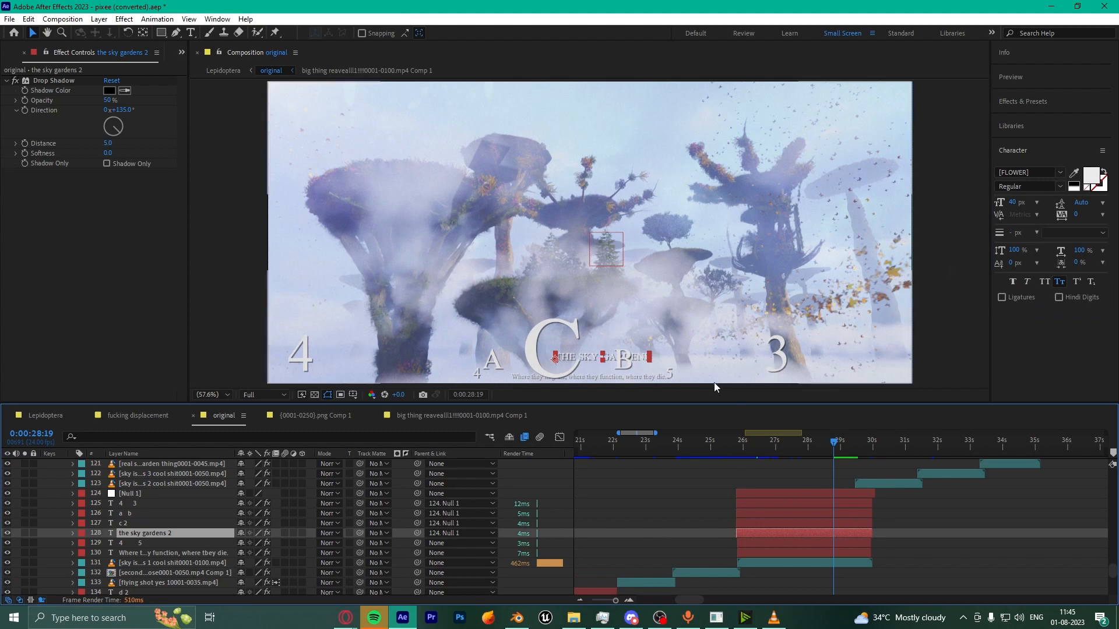
{"action": "scroll", "coordinate": [758, 233], "scroll_direction": "up", "scroll_amount": 4}
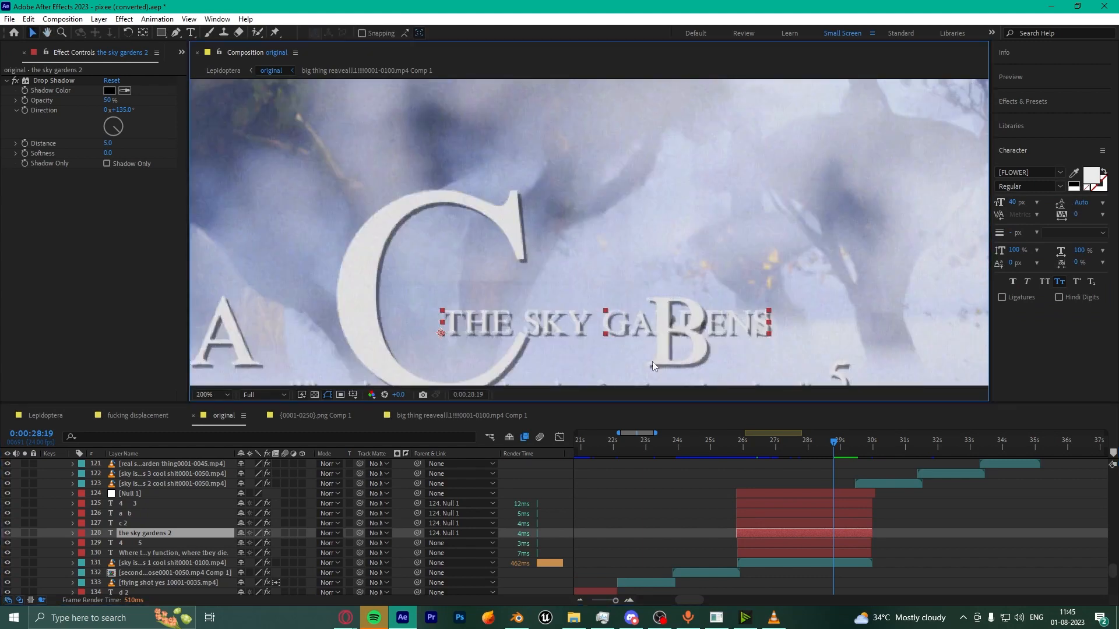
Step: Glance at VLC and Blender, then return to After Effects and select the 4 5 layer
{"action": "left_click", "coordinate": [773, 617]}
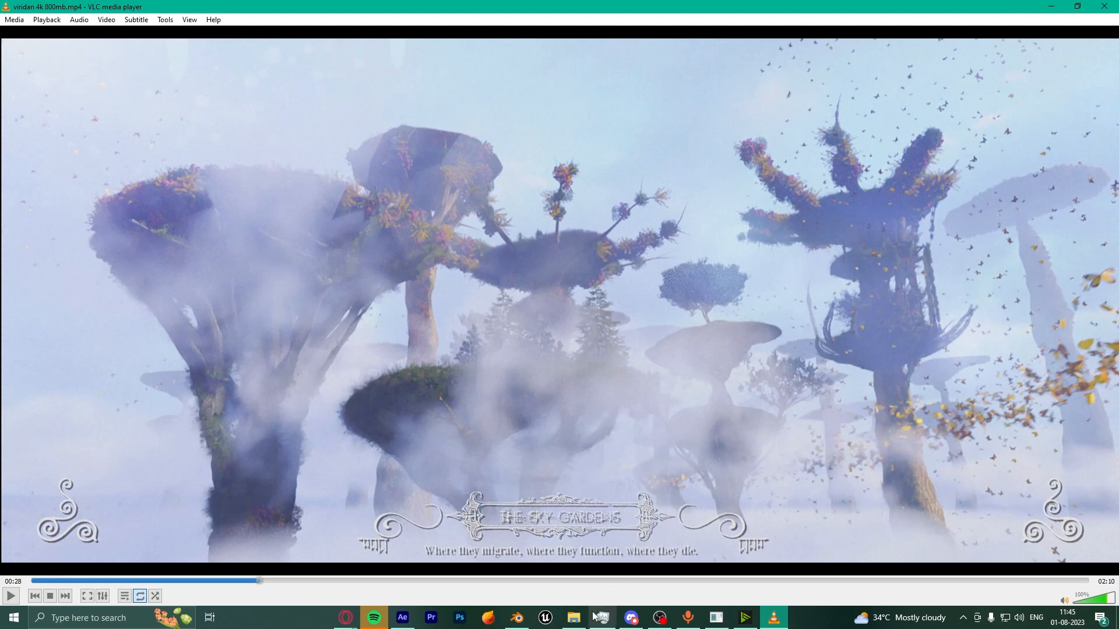
{"action": "left_click", "coordinate": [517, 617]}
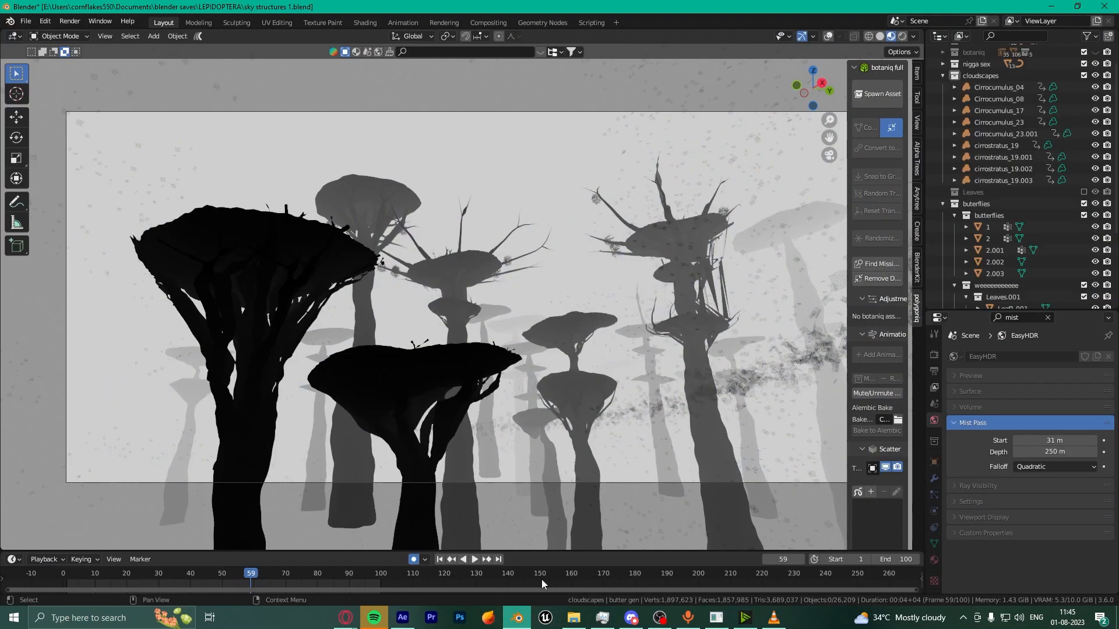
{"action": "left_click", "coordinate": [402, 618]}
{"action": "left_click", "coordinate": [755, 543]}
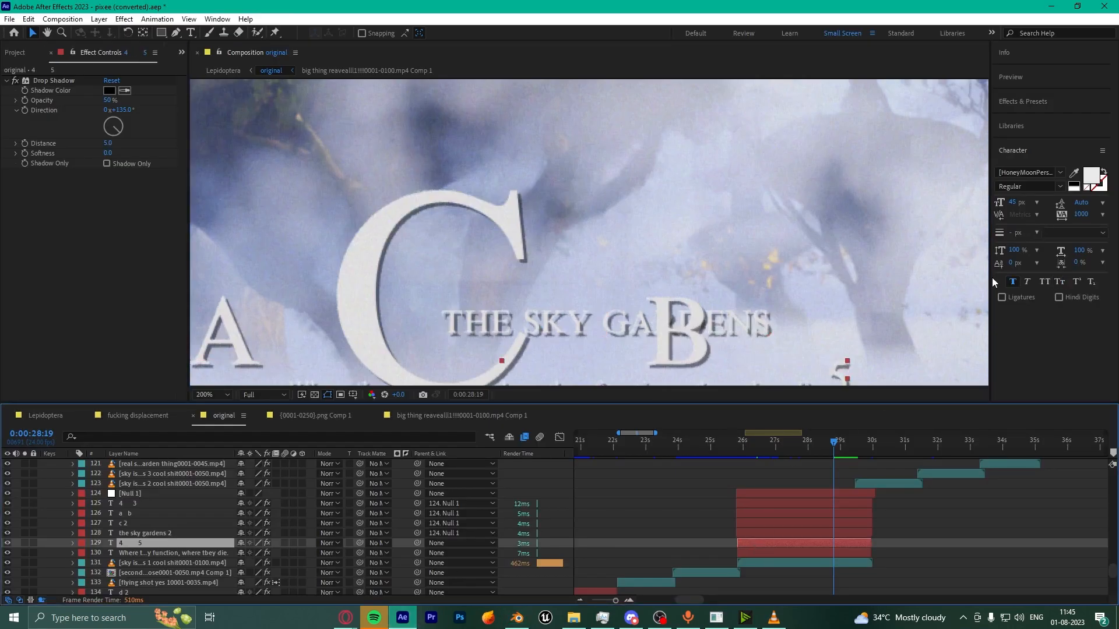
Step: Check the 4 5 layer's font and select the 'Where they migrate' caption layer
{"action": "left_click", "coordinate": [1060, 173]}
{"action": "left_click", "coordinate": [1060, 175]}
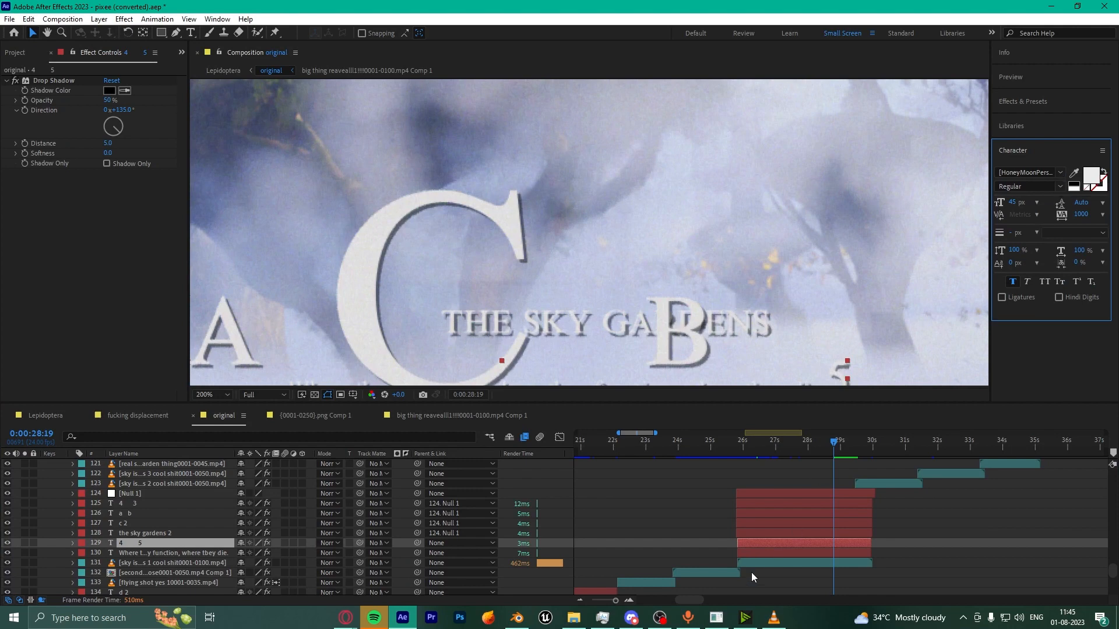
{"action": "left_click", "coordinate": [783, 554]}
{"action": "scroll", "coordinate": [739, 261], "scroll_direction": "down", "scroll_amount": 4}
{"action": "scroll", "coordinate": [737, 257], "scroll_direction": "up", "scroll_amount": 4}
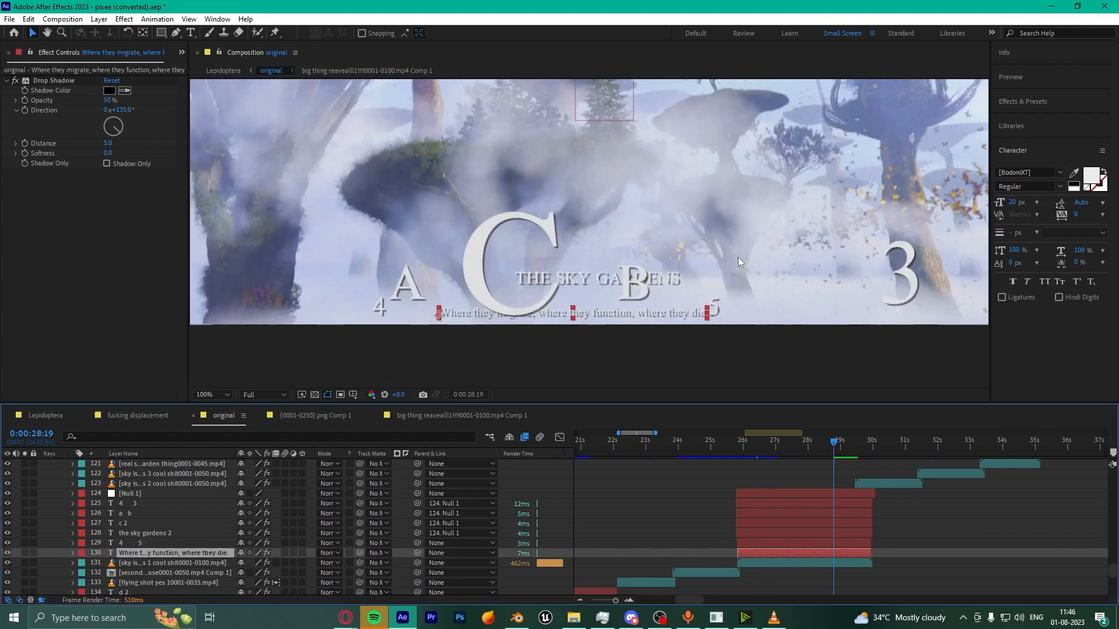
{"action": "scroll", "coordinate": [637, 239], "scroll_direction": "down", "scroll_amount": 2}
Step: Fit the composition in the viewer, go to 0:00:31:06, and select the sky islands clip
{"action": "left_click", "coordinate": [216, 395]}
{"action": "left_click", "coordinate": [215, 188]}
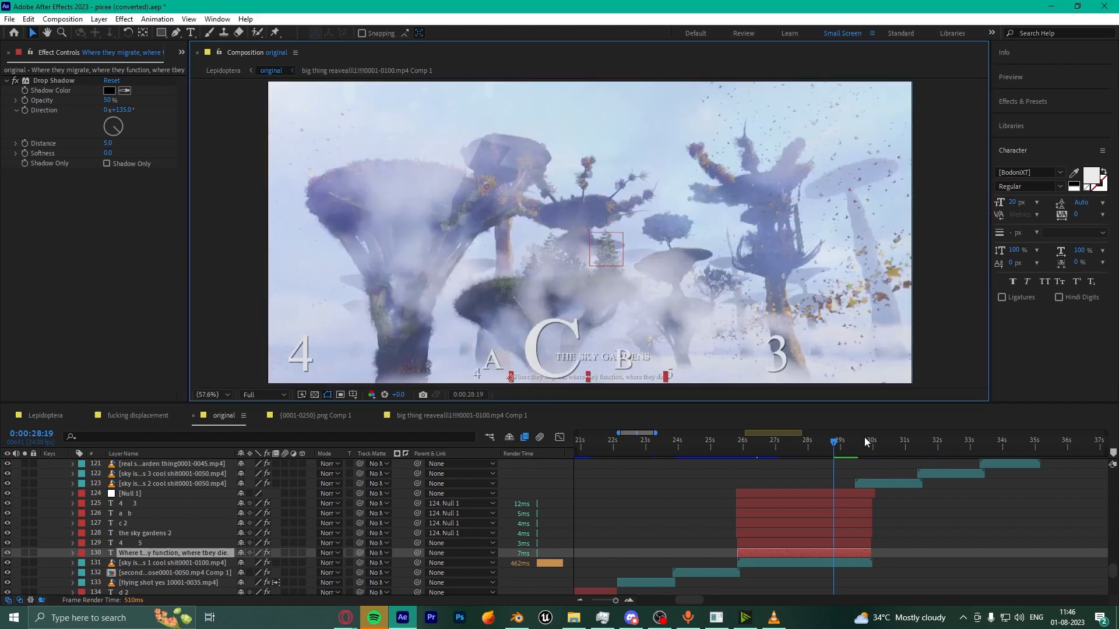
{"action": "left_click", "coordinate": [913, 446]}
{"action": "scroll", "coordinate": [951, 534], "scroll_direction": "up", "scroll_amount": 3}
{"action": "scroll", "coordinate": [939, 481], "scroll_direction": "down", "scroll_amount": 1}
{"action": "left_click", "coordinate": [901, 513]}
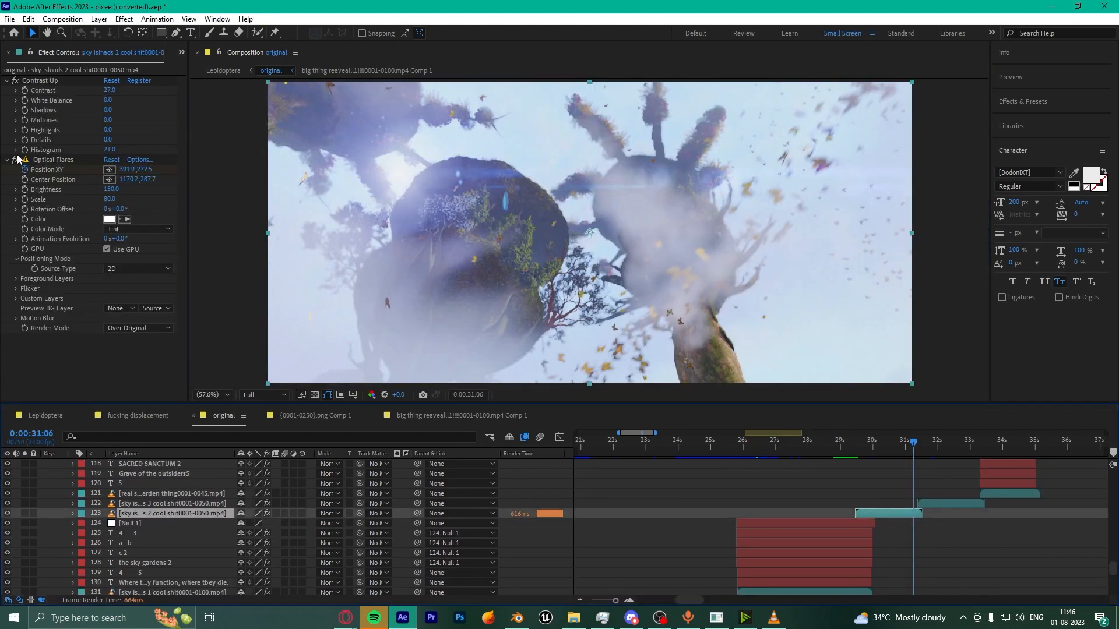
Step: Toggle Optical Flares off and back on, then move the playhead to 0:00:32:23
{"action": "left_click", "coordinate": [16, 159]}
{"action": "left_click", "coordinate": [16, 159]}
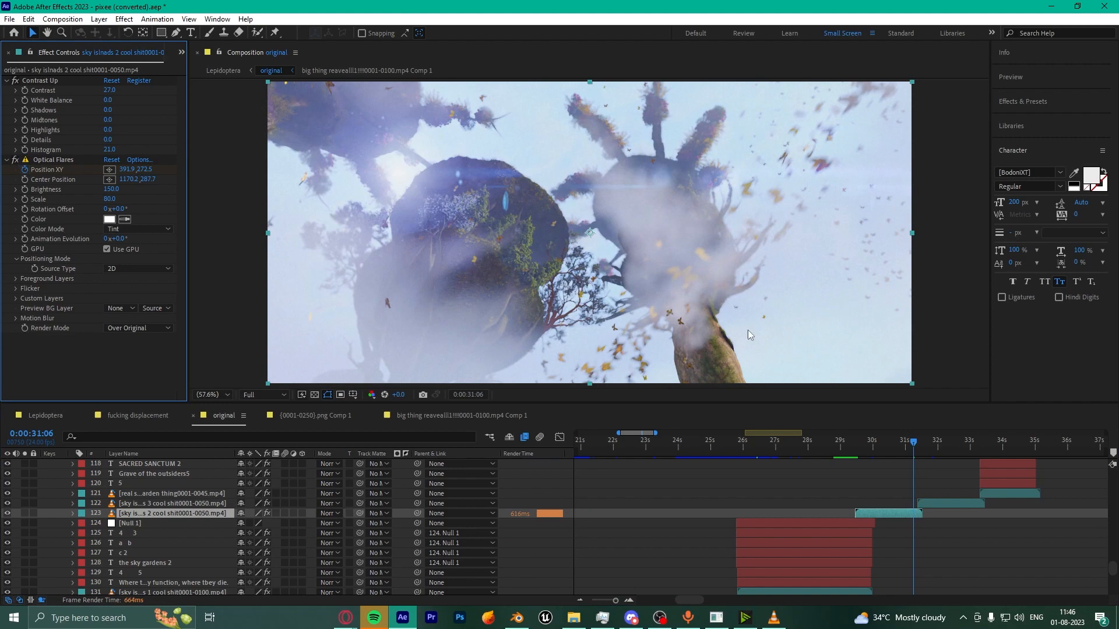
{"action": "left_click", "coordinate": [964, 443]}
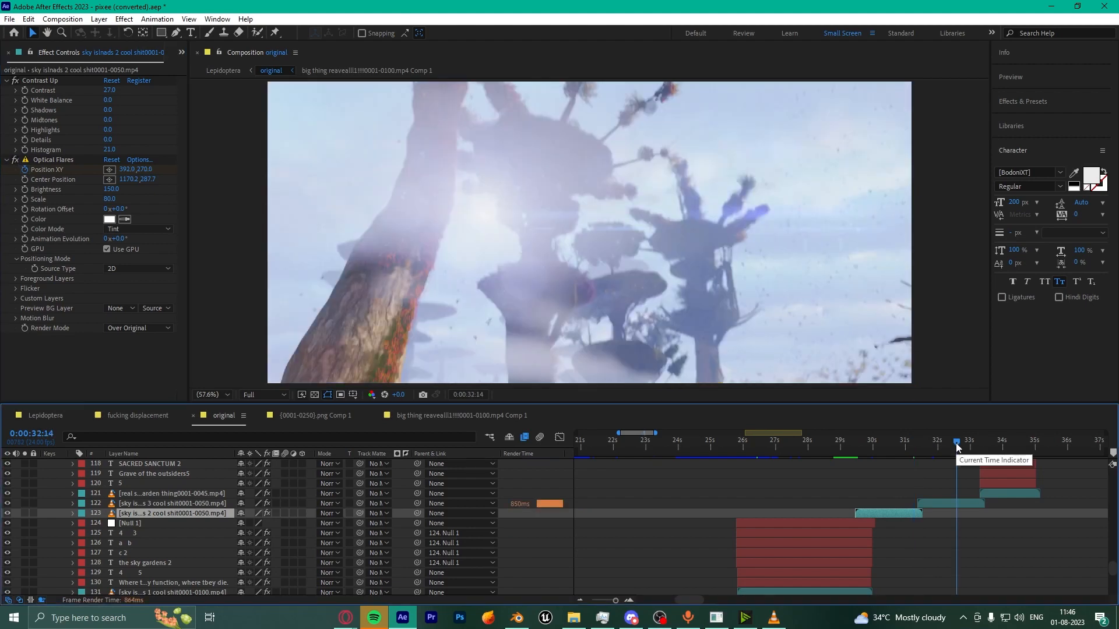
{"action": "left_click_drag", "start_coordinate": [966, 441], "coordinate": [969, 444]}
{"action": "scroll", "coordinate": [988, 488], "scroll_direction": "up", "scroll_amount": 1}
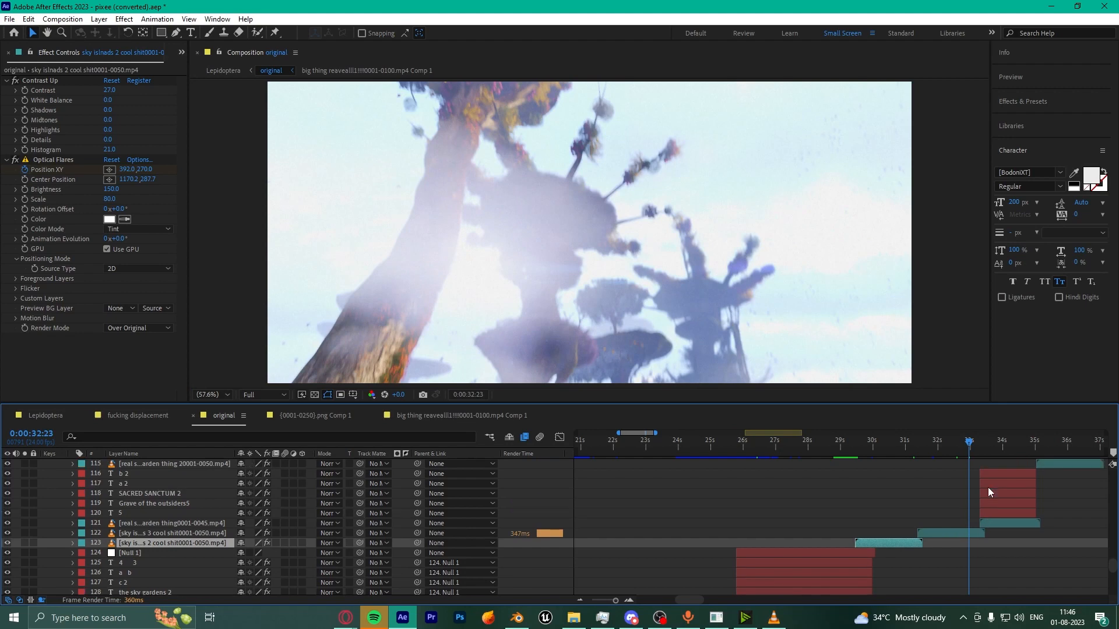